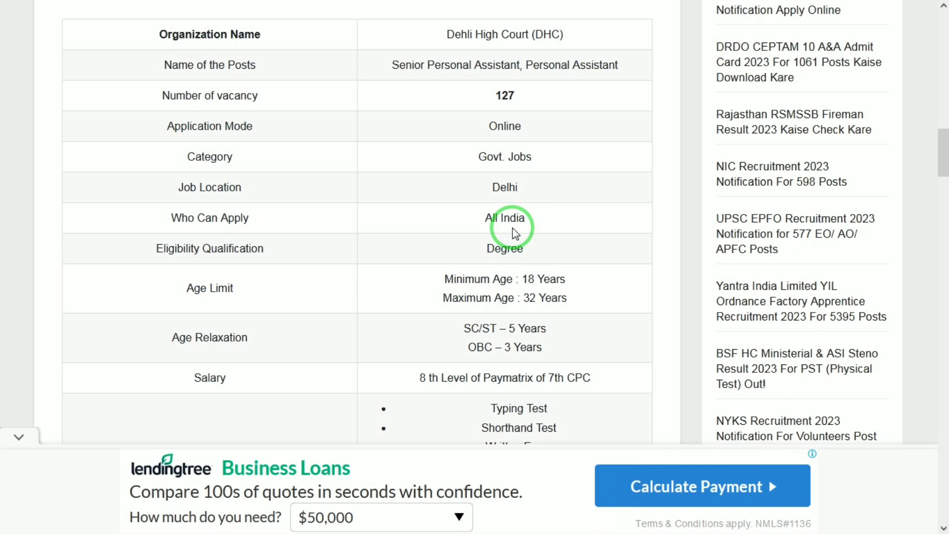
Step: Review the Delhi High Court recruitment overview table, covering eligibility, age limits, salary, selection mode, application fees and submission dates
scroll(515, 232, "down", 2)
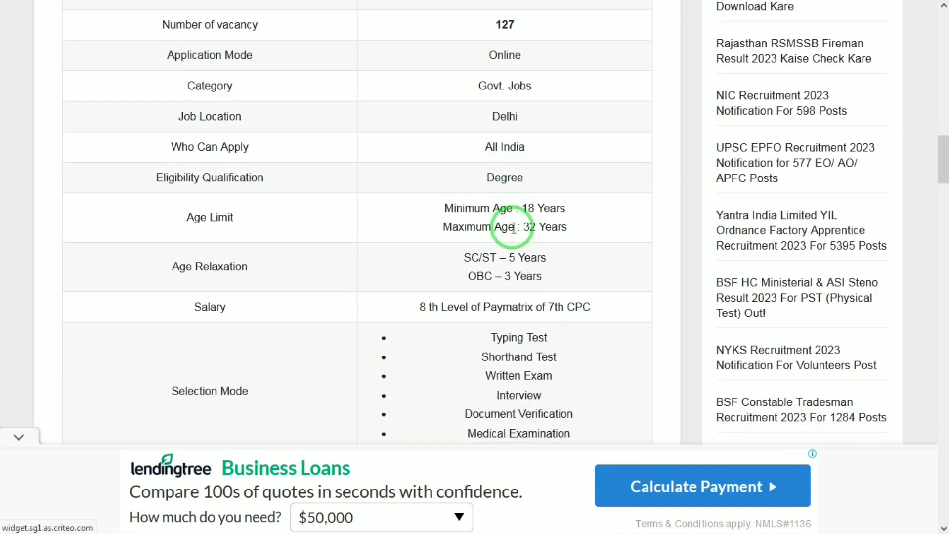
scroll(514, 228, "down", 1)
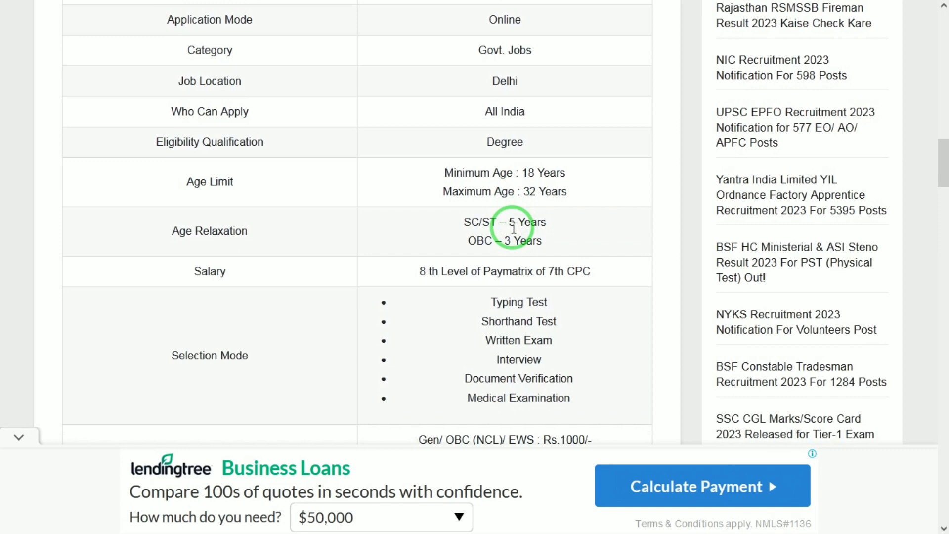
scroll(514, 228, "down", 1)
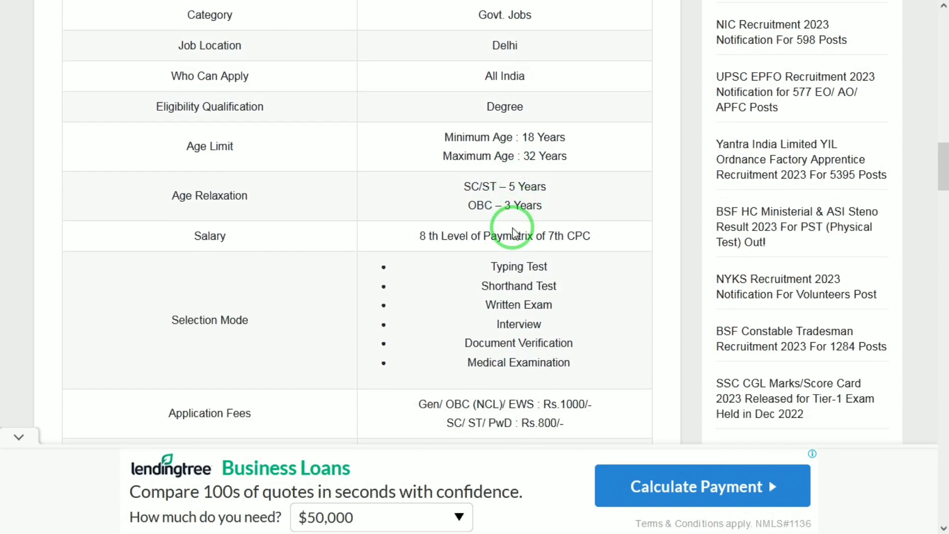
scroll(514, 227, "down", 1)
scroll(514, 227, "down", 1)
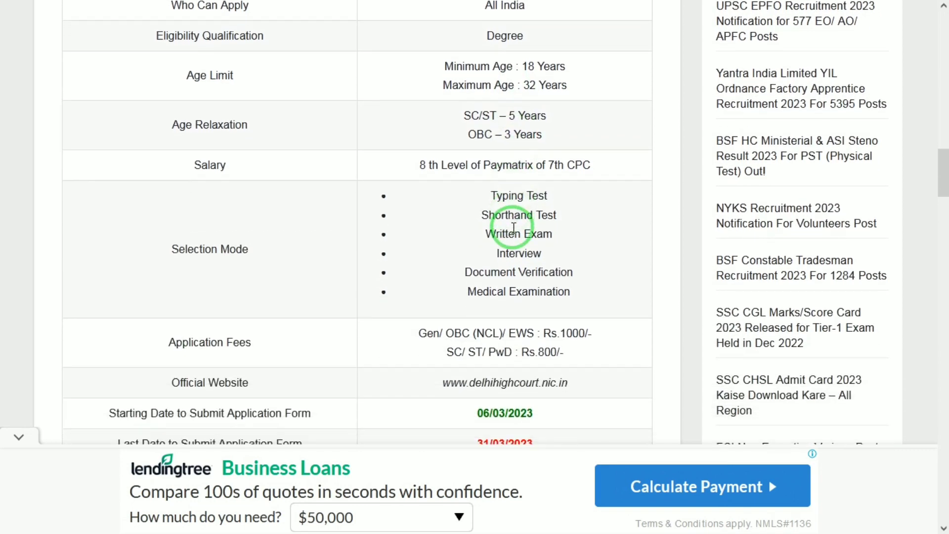
scroll(514, 230, "down", 1)
scroll(514, 231, "down", 1)
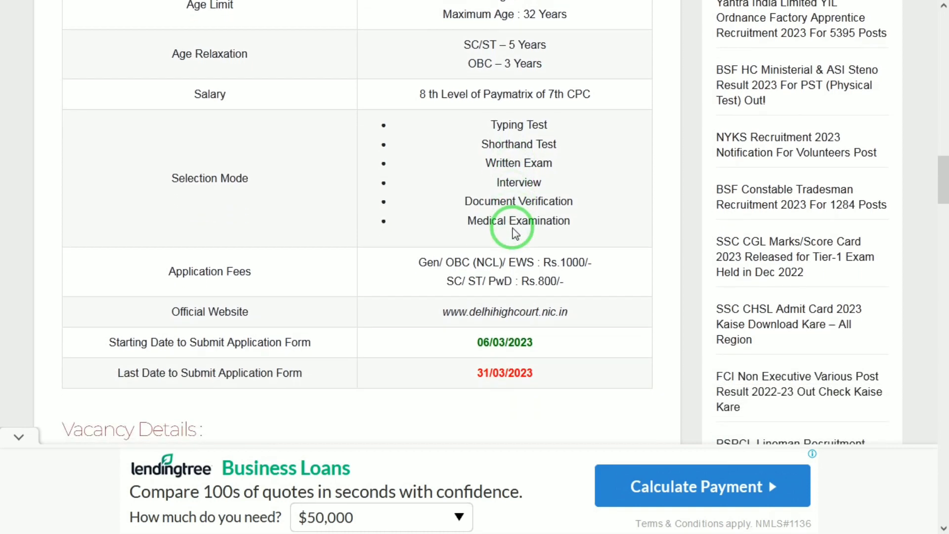
scroll(514, 231, "up", 2)
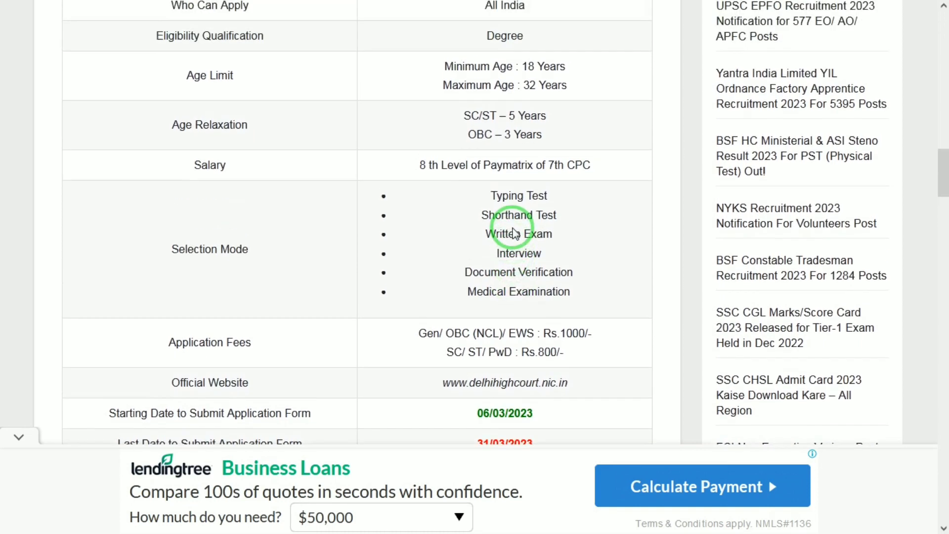
scroll(513, 233, "down", 1)
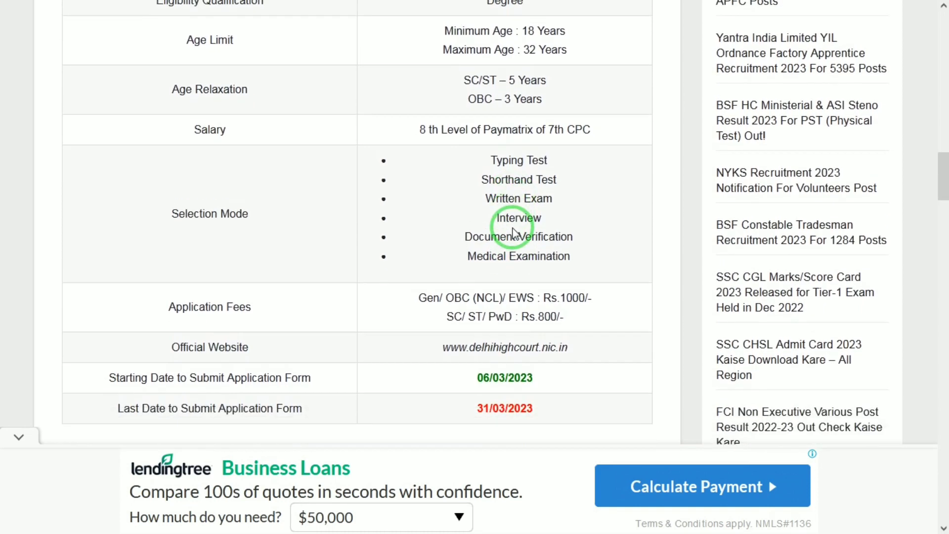
scroll(513, 232, "down", 1)
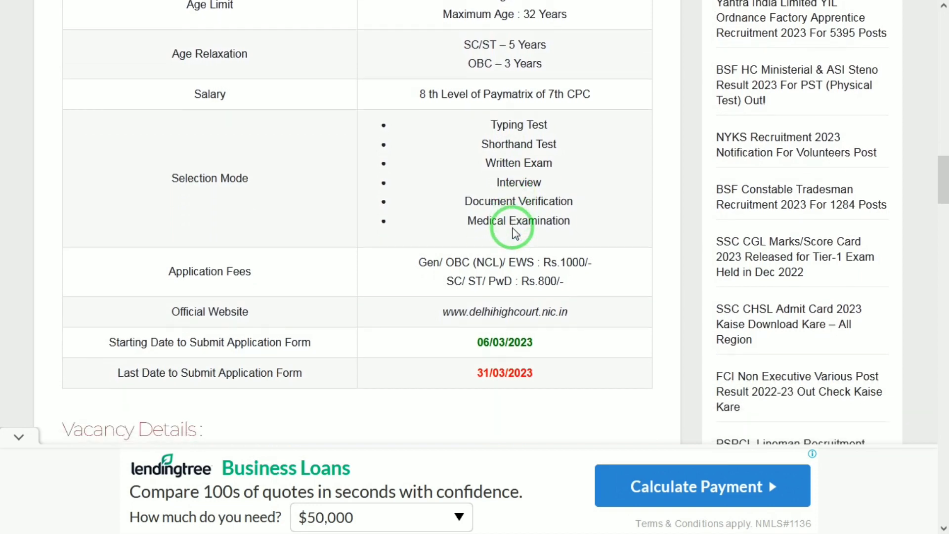
scroll(514, 232, "down", 1)
scroll(515, 231, "down", 1)
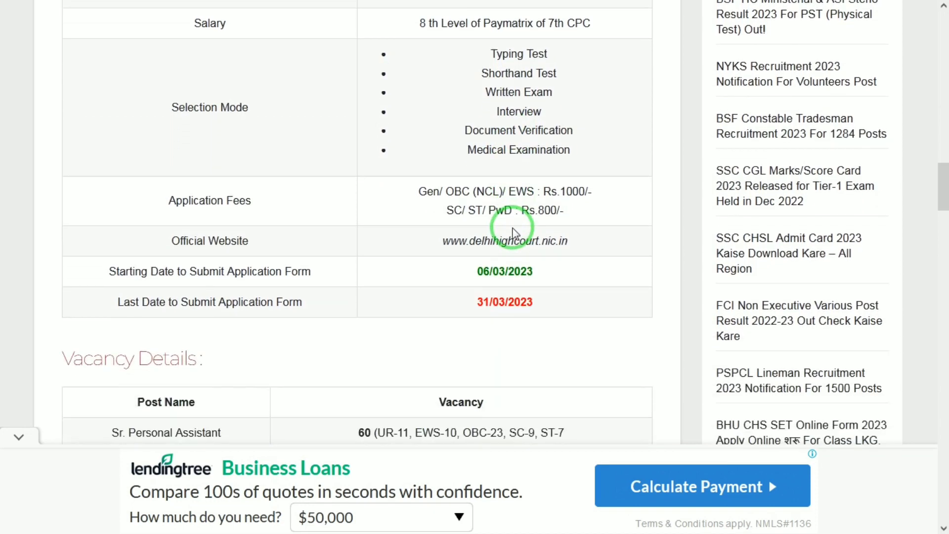
scroll(513, 233, "down", 1)
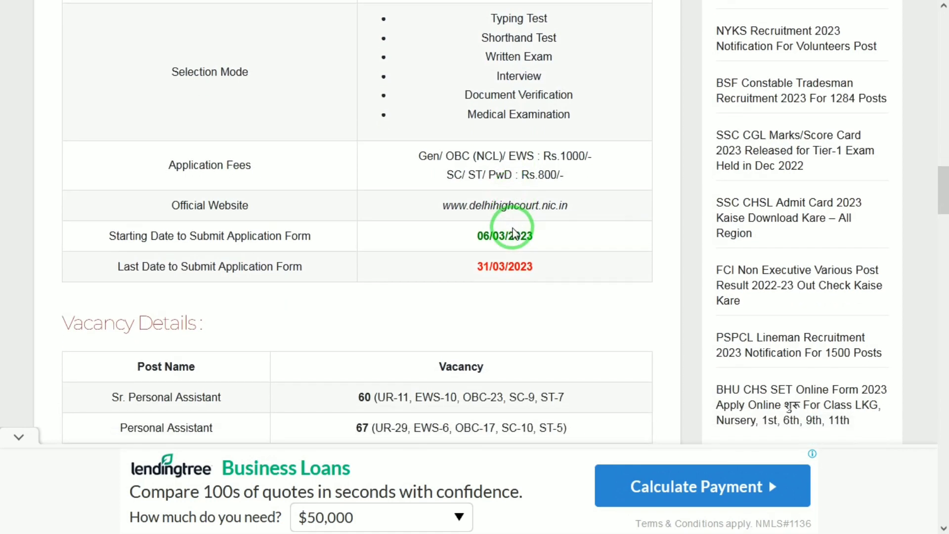
scroll(513, 232, "down", 1)
scroll(513, 232, "down", 1)
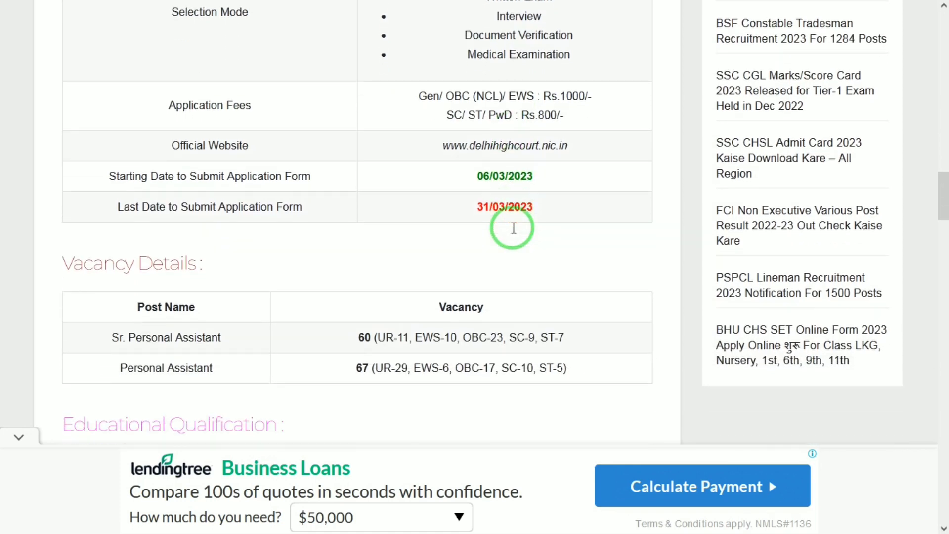
Step: Read the vacancy details, educational qualification, application fee, age limit, selection process and important dates sections of the recruitment article
scroll(513, 232, "down", 1)
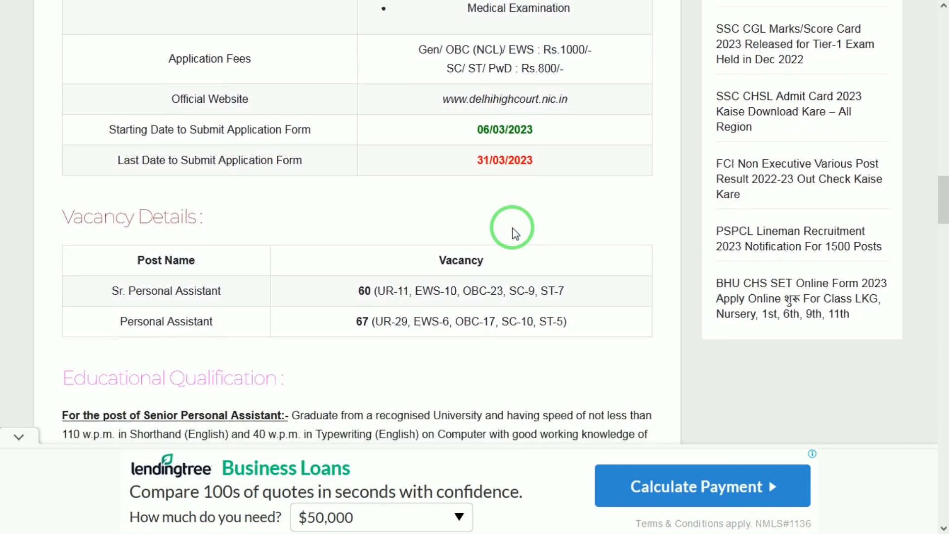
scroll(514, 232, "down", 1)
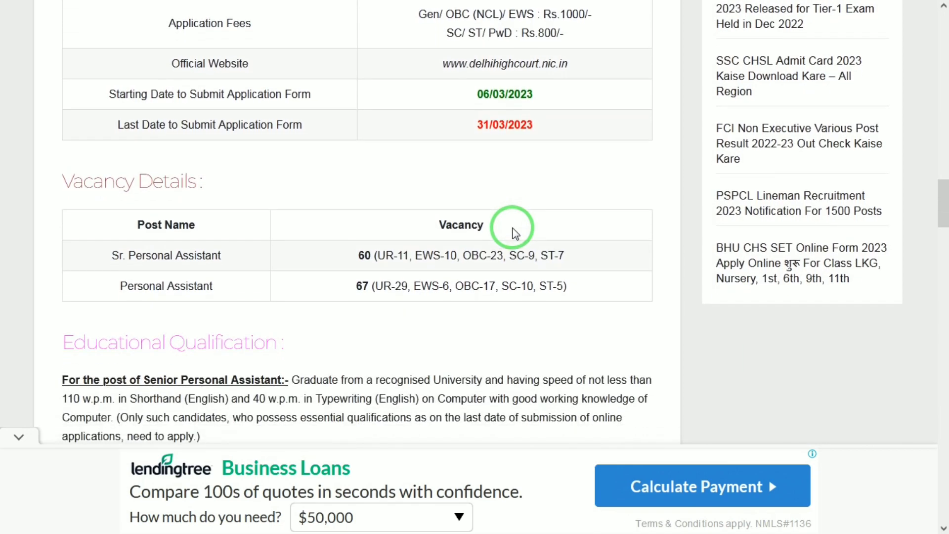
scroll(513, 232, "down", 1)
scroll(513, 232, "down", 2)
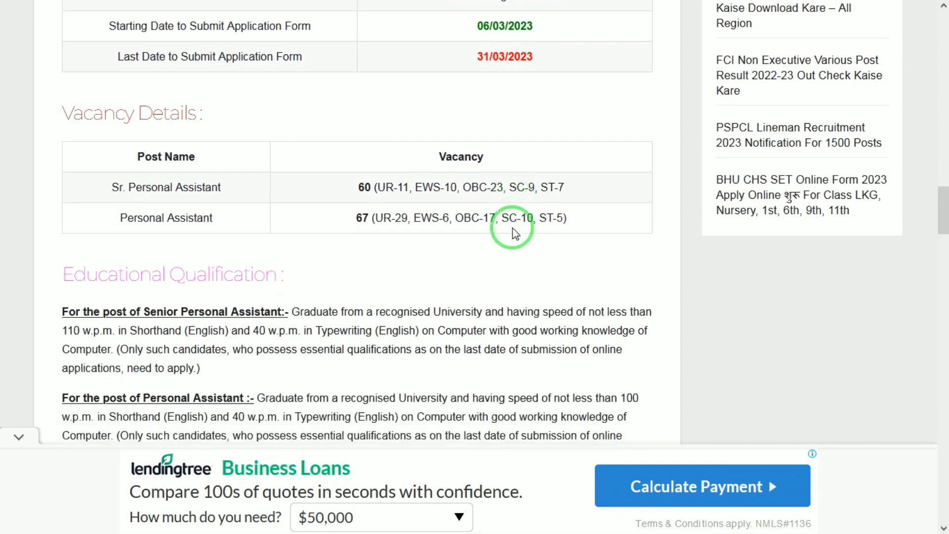
scroll(515, 232, "down", 3)
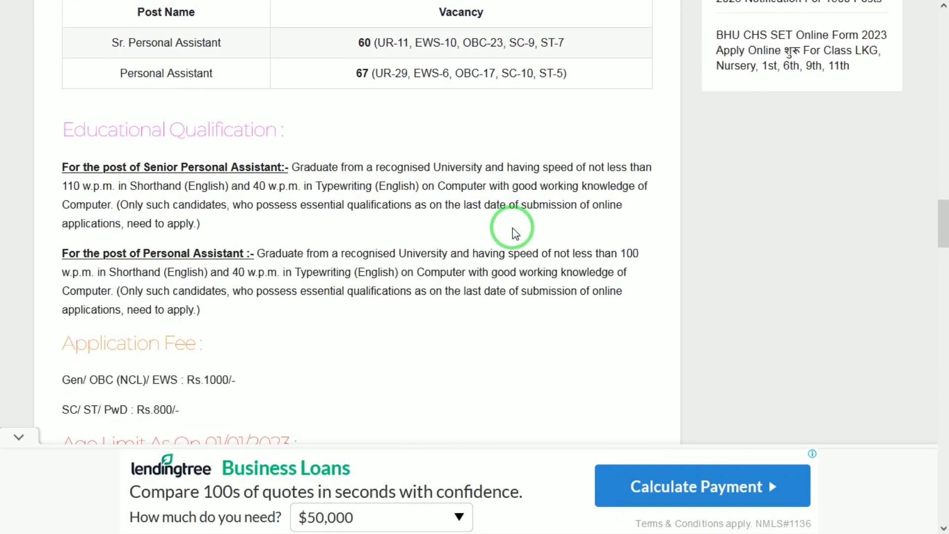
scroll(513, 232, "down", 1)
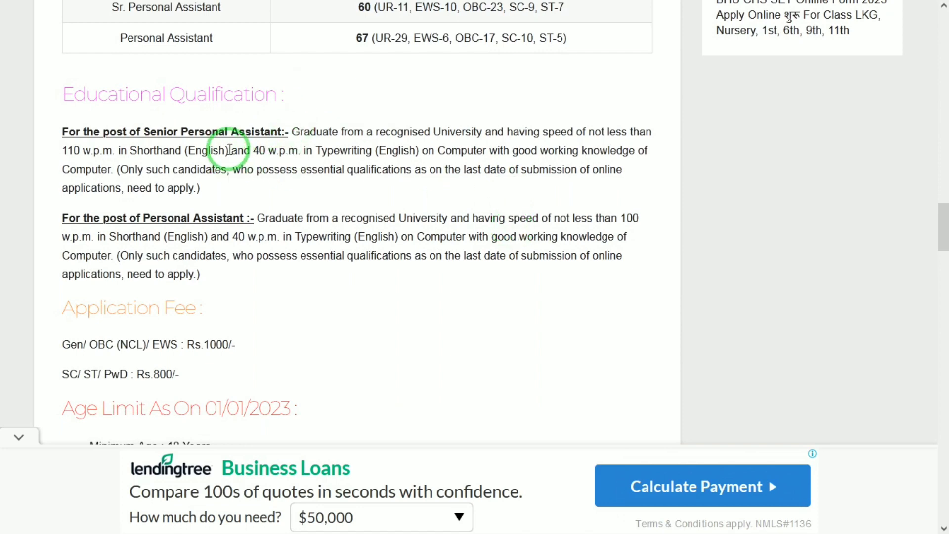
left_click_drag(225, 151, 272, 159)
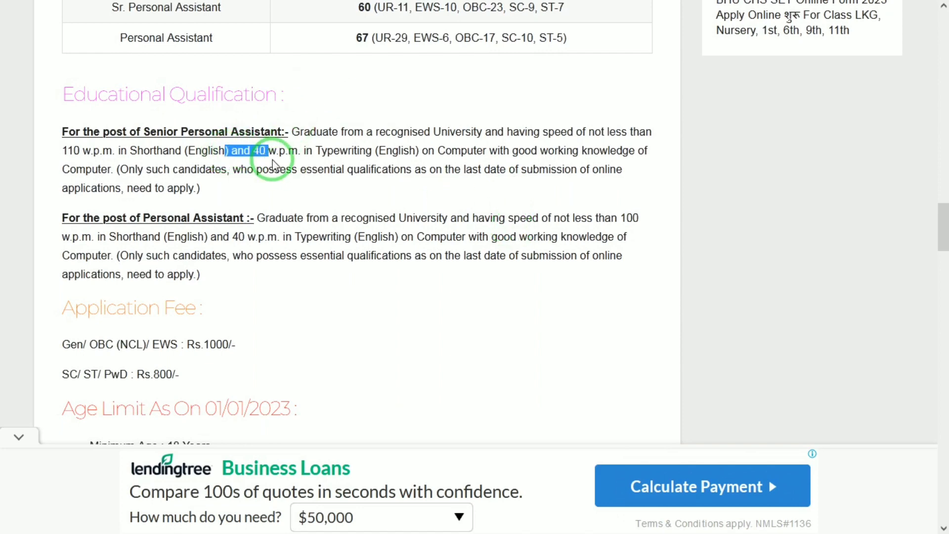
left_click(523, 124)
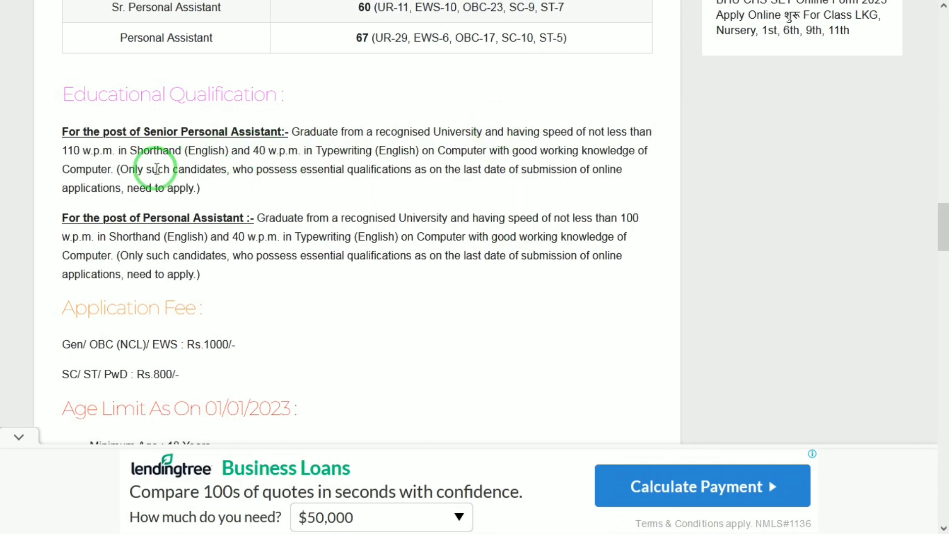
scroll(157, 170, "down", 2)
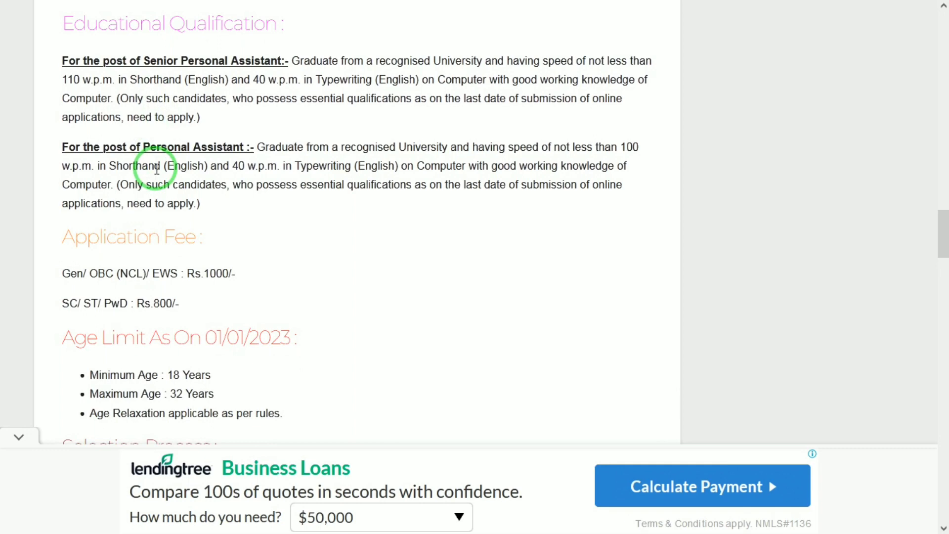
scroll(157, 169, "down", 3)
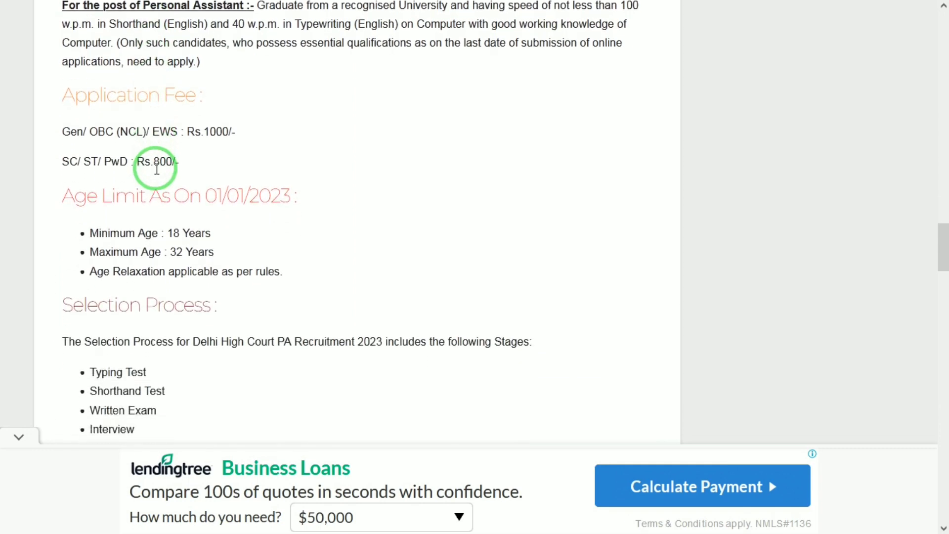
scroll(157, 169, "down", 3)
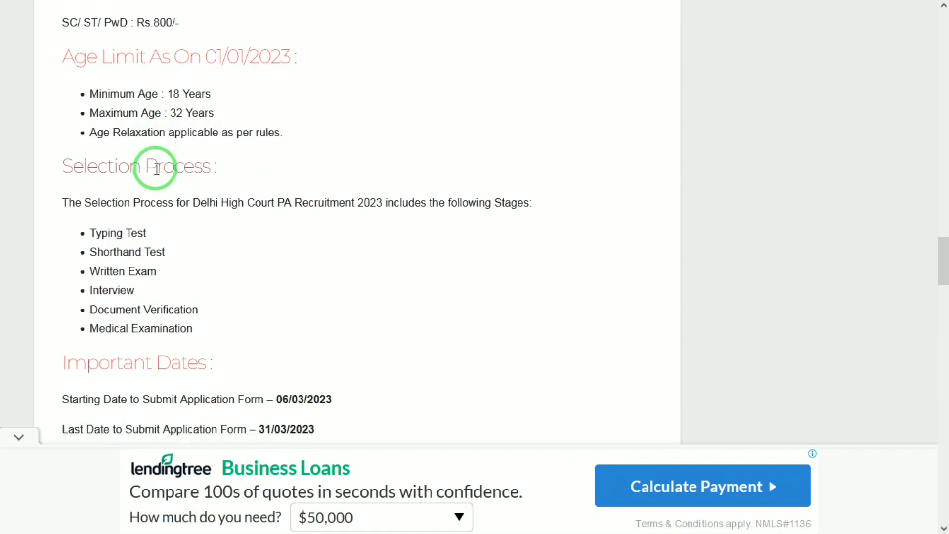
Step: Start a new registration on the Delhi High Court Personal Assistant Examination-2023 site, accept the instructions declaration and proceed to the form
left_click(563, 21)
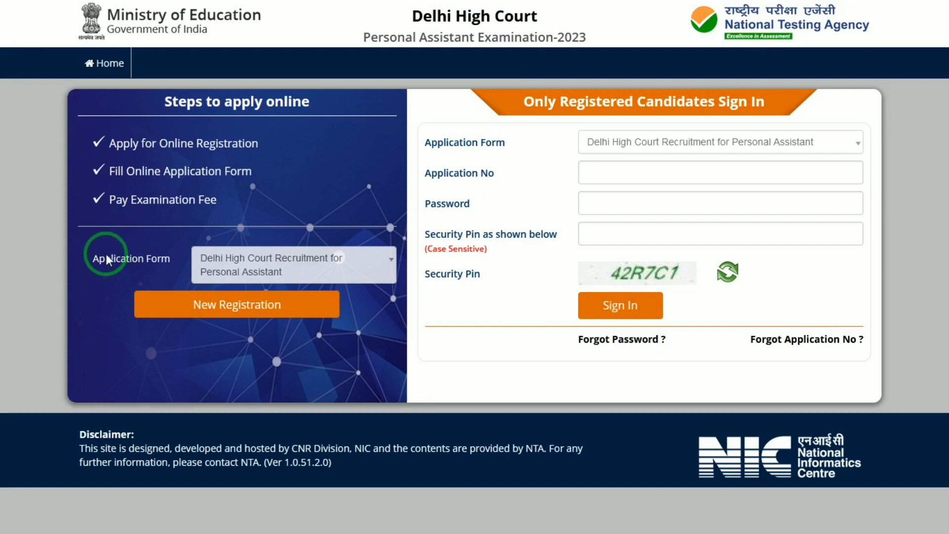
left_click(215, 309)
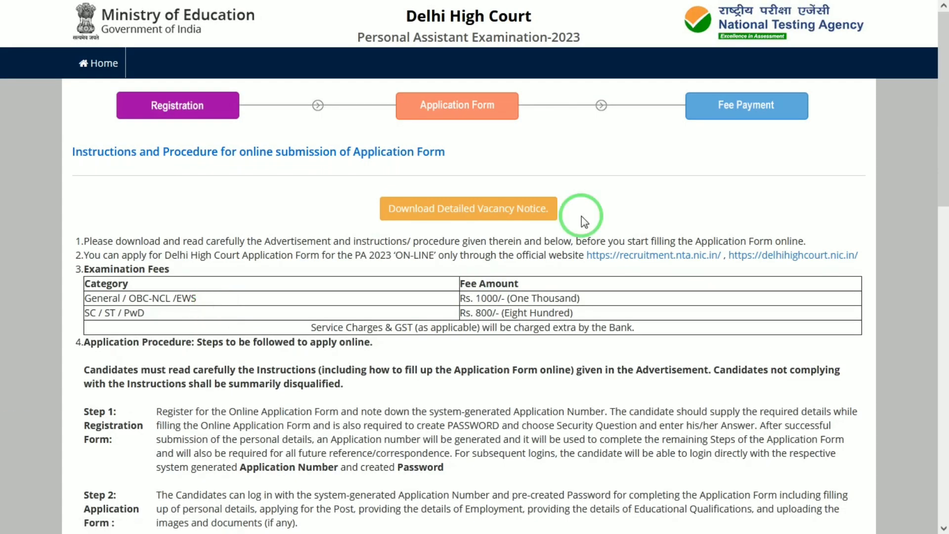
left_click_drag(939, 131, 945, 445)
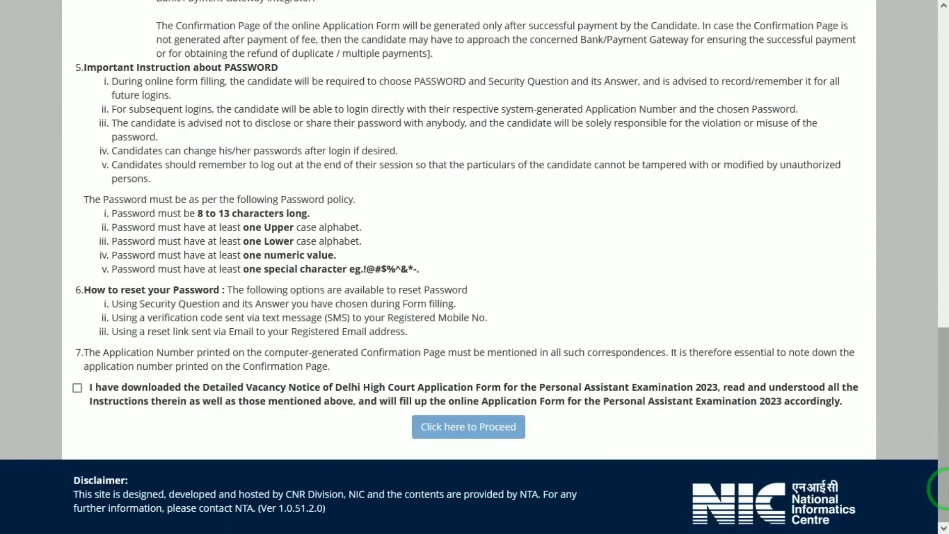
left_click(77, 388)
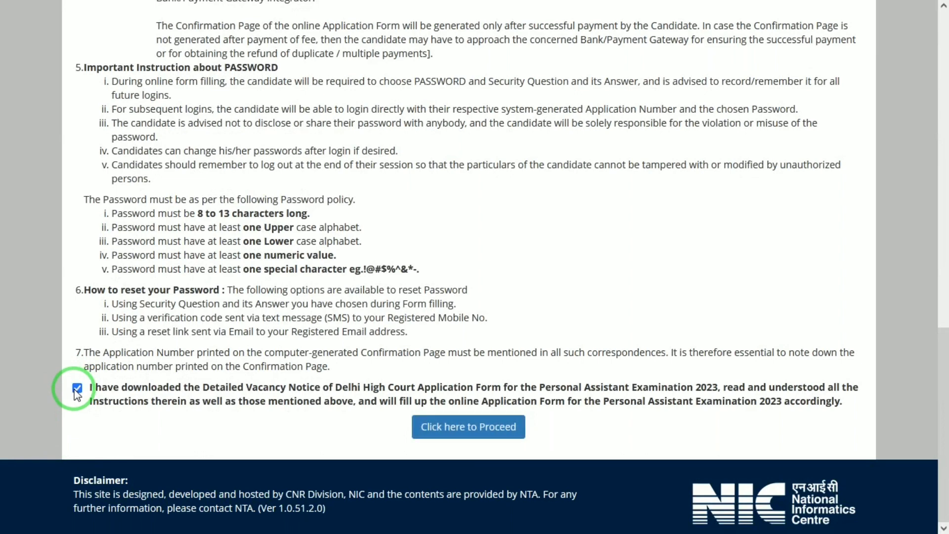
left_click(490, 434)
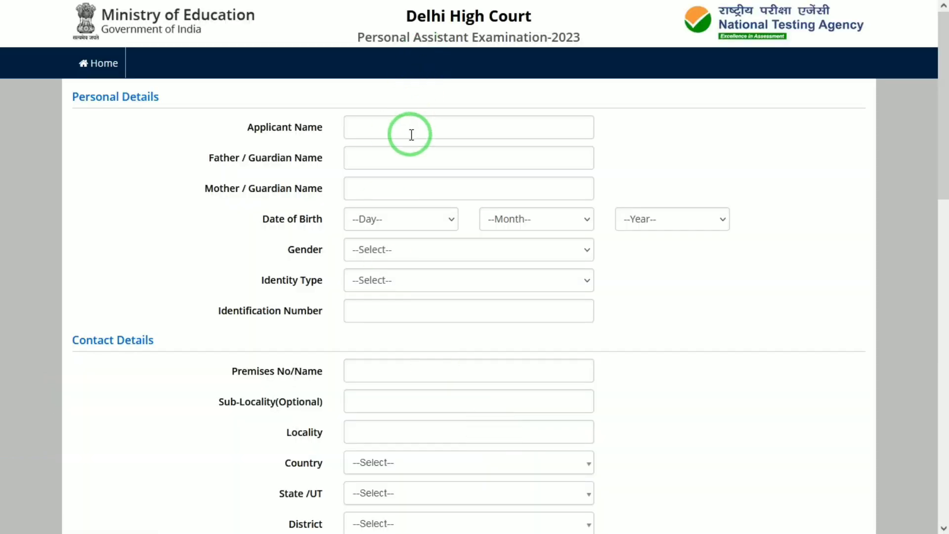
Step: Enter the applicant's name, the father's or guardian's name and the mother's or guardian's name in the personal details
left_click(412, 133)
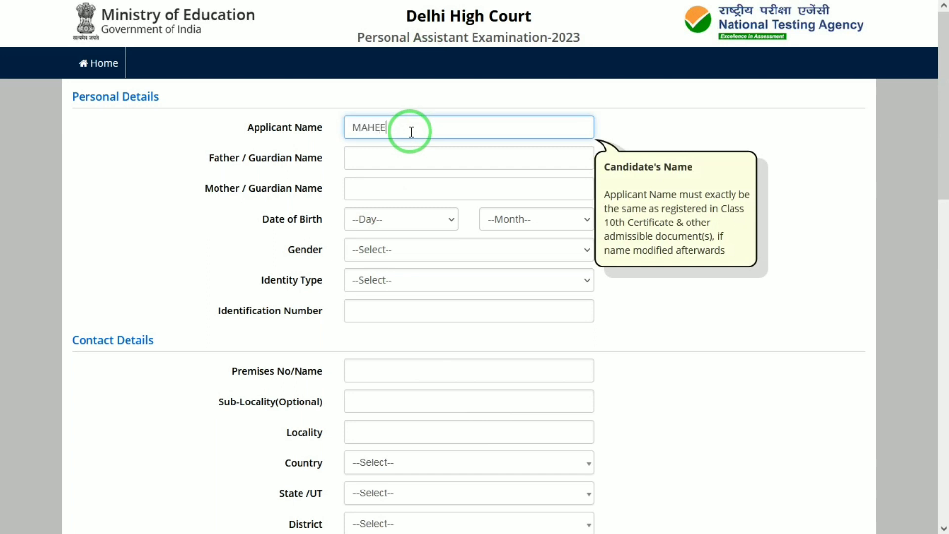
key("Tab")
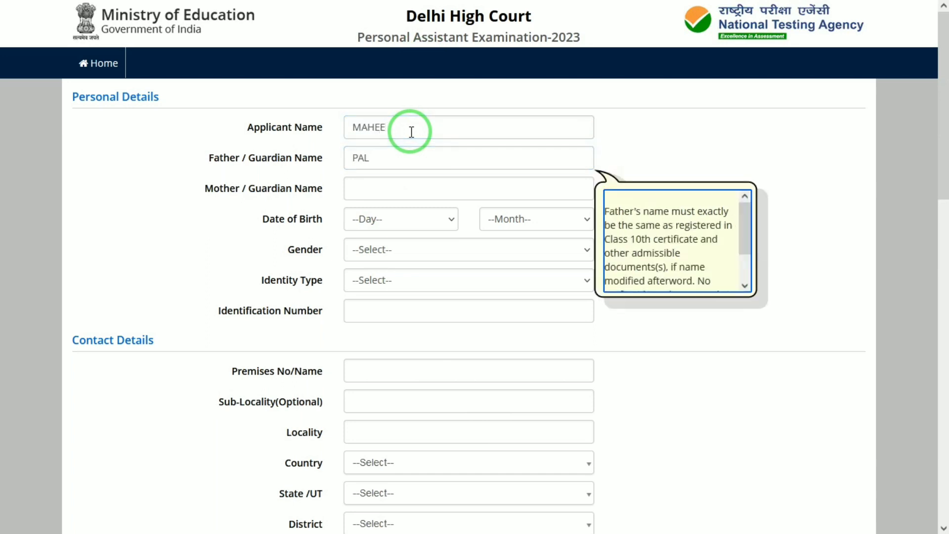
key("Tab")
type("KUSH")
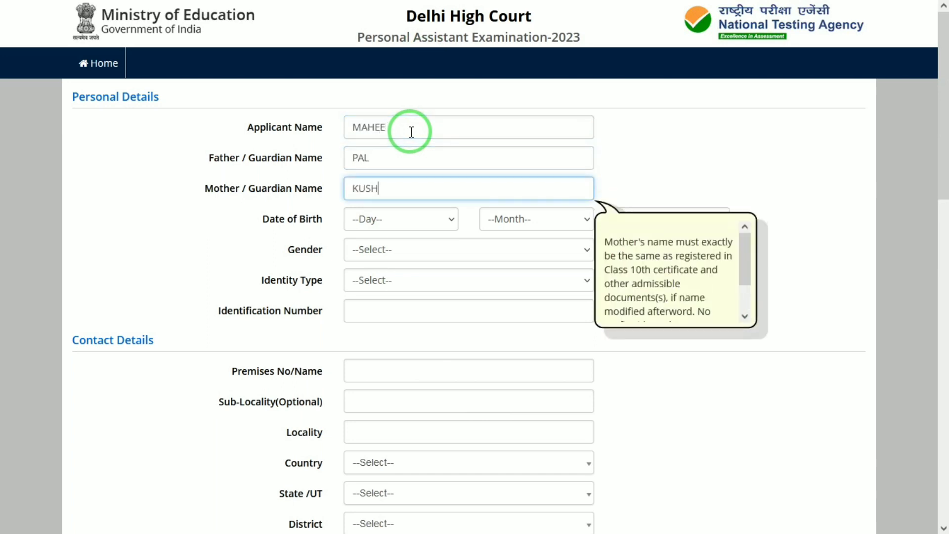
Step: Set the applicant's date of birth by choosing the day, month and year in the personal details
key("Tab")
key("Down")
key("Tab")
key("Down")
key("Tab")
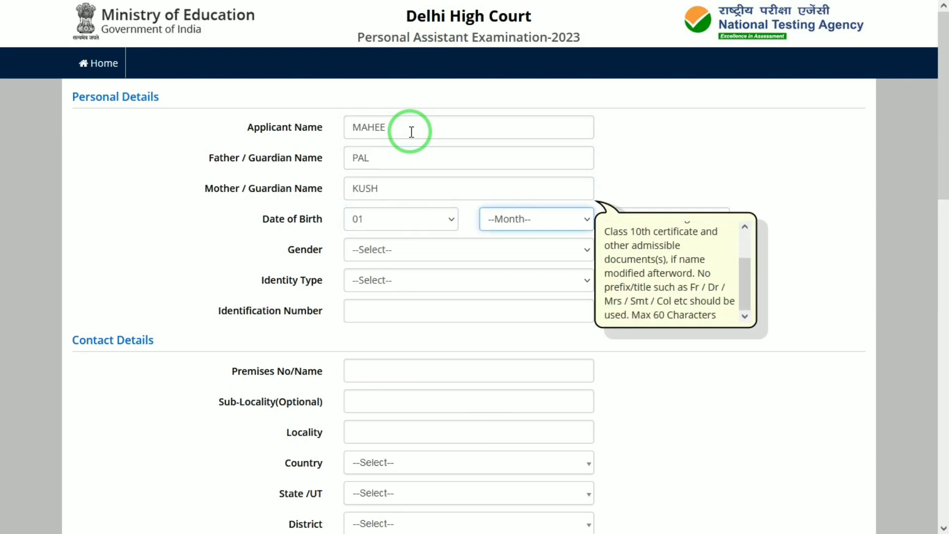
key("Down")
key("Tab")
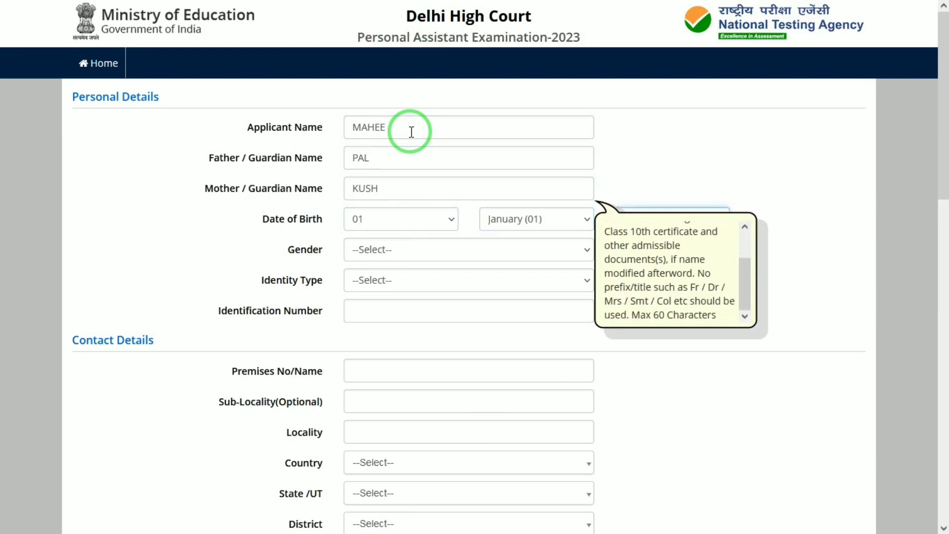
key("Tab")
left_click(681, 253)
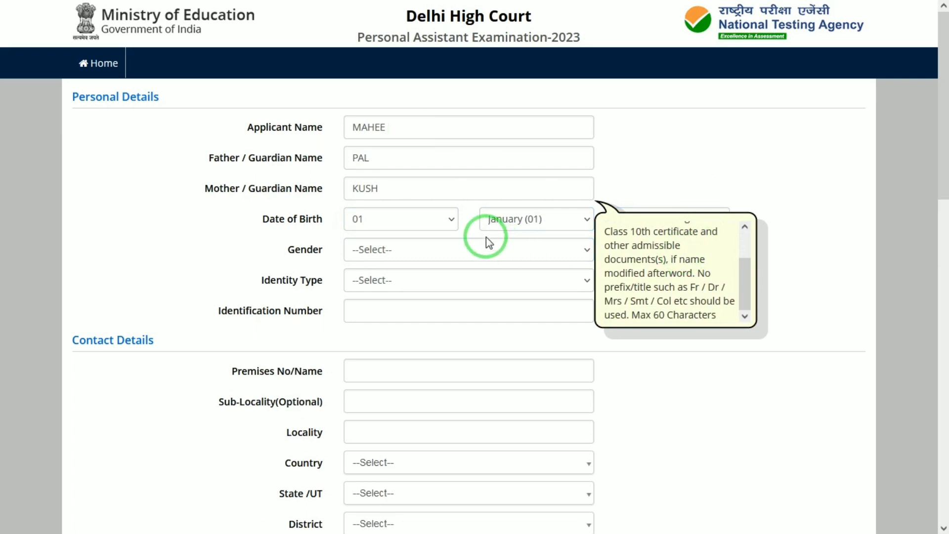
Step: Set the gender to Male and the identity type to Any Other Valid Govt Identity with photograph
left_click(411, 254)
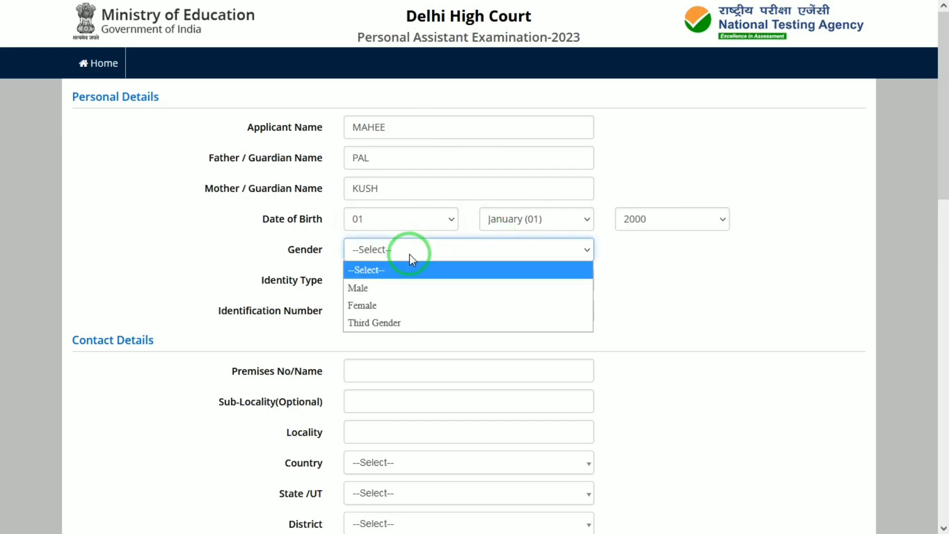
left_click(366, 287)
left_click(401, 283)
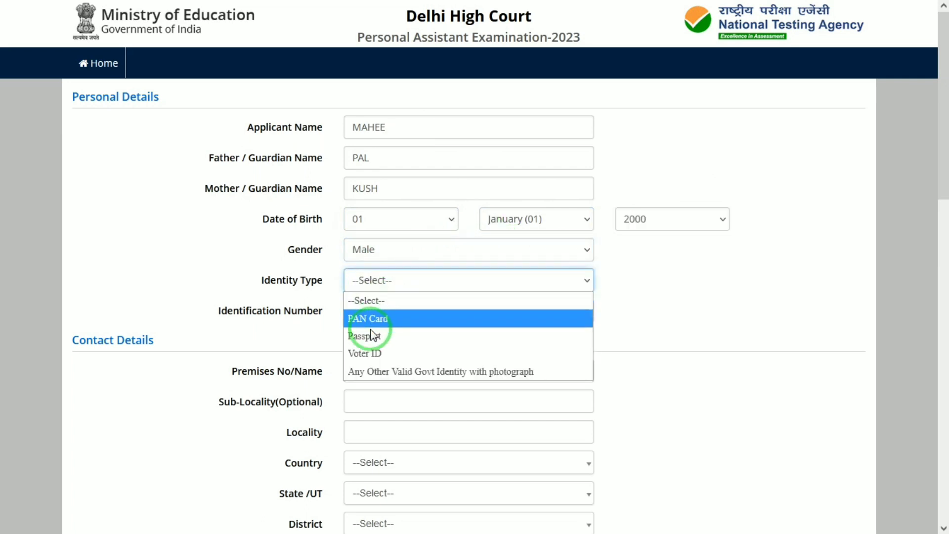
left_click(376, 372)
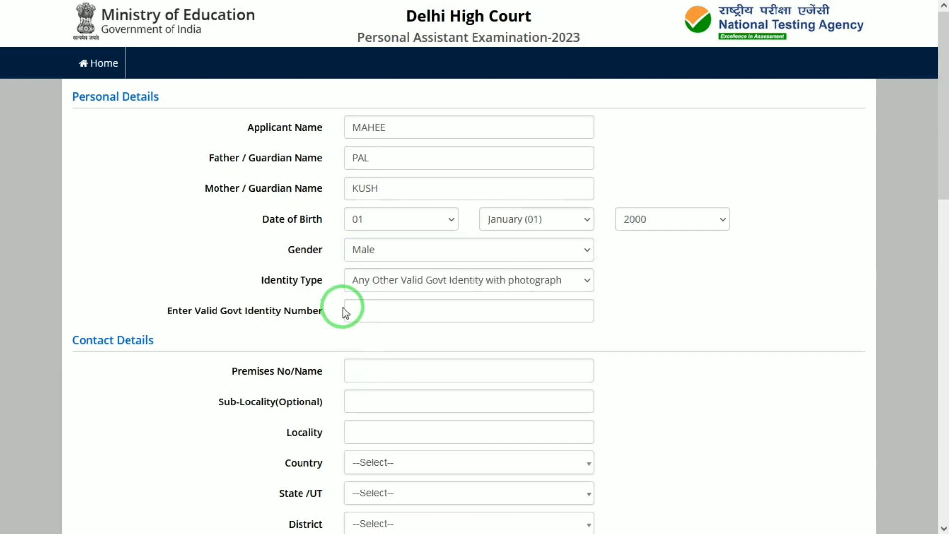
Step: Check the available identity types and select the government identity number field in the personal details
left_click(358, 286)
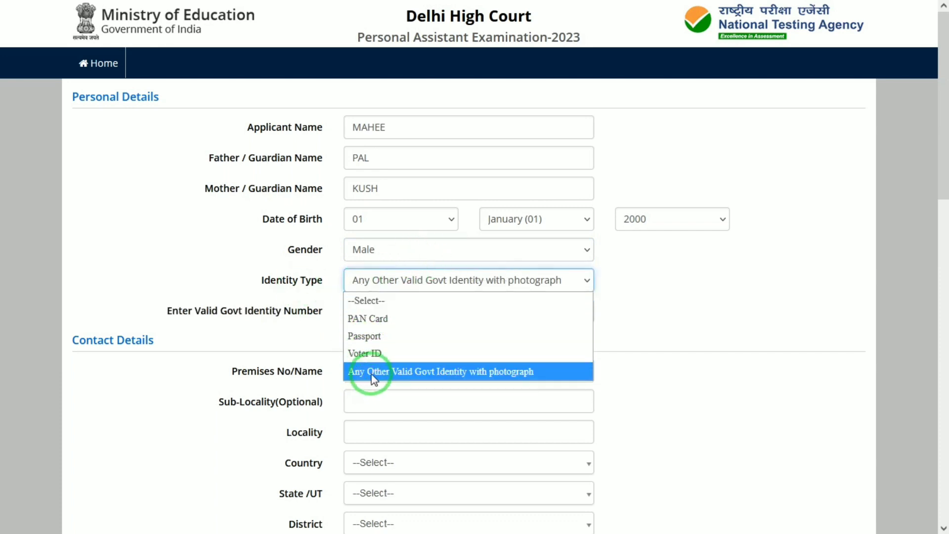
left_click(303, 349)
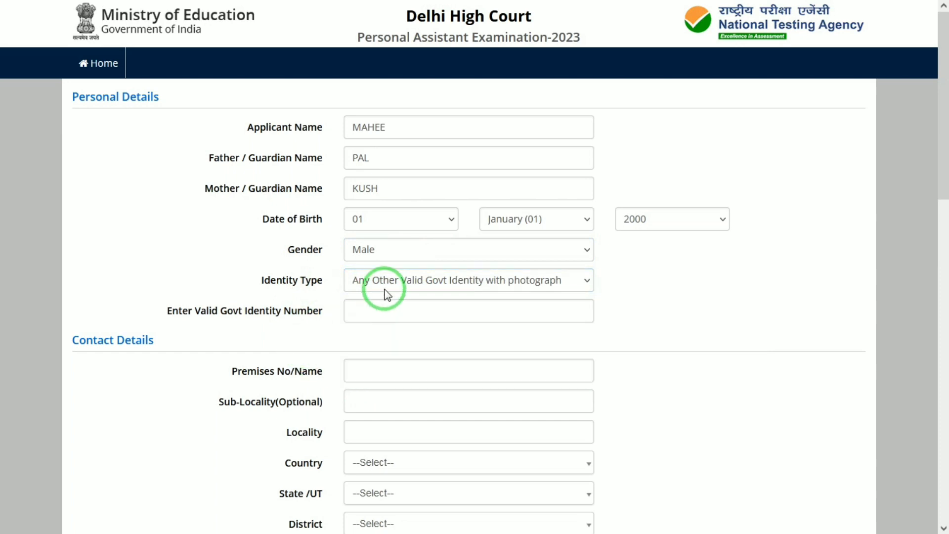
left_click(390, 306)
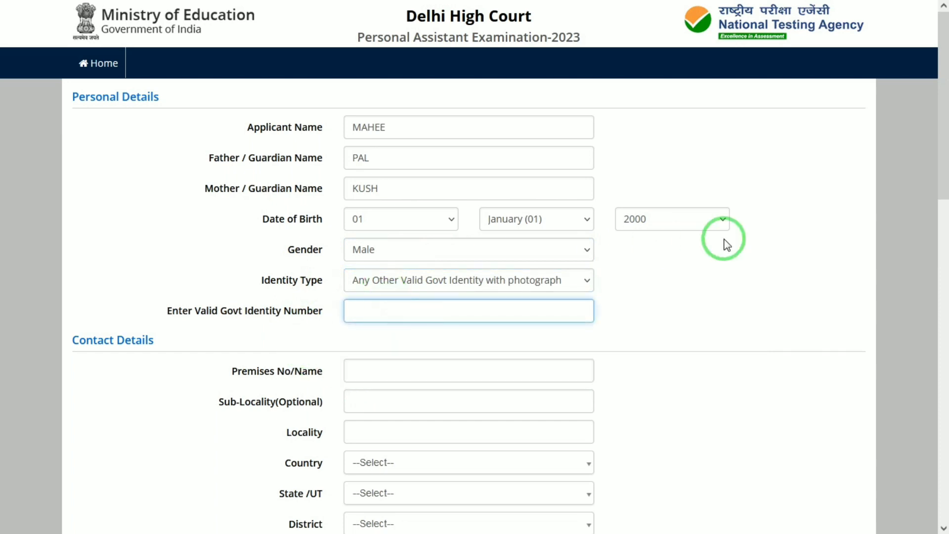
Step: Enter the applicant's premises number or name in the contact details
left_click_drag(943, 159, 945, 210)
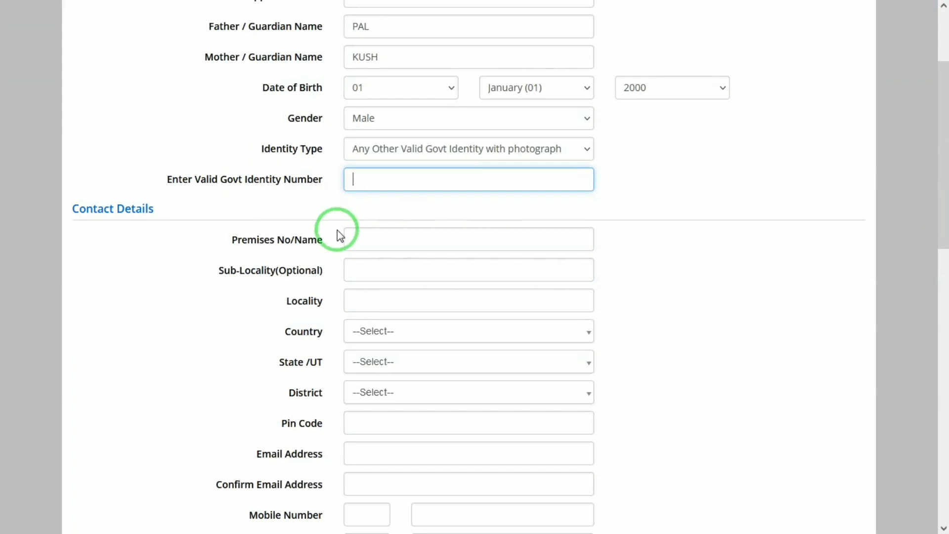
left_click(349, 239)
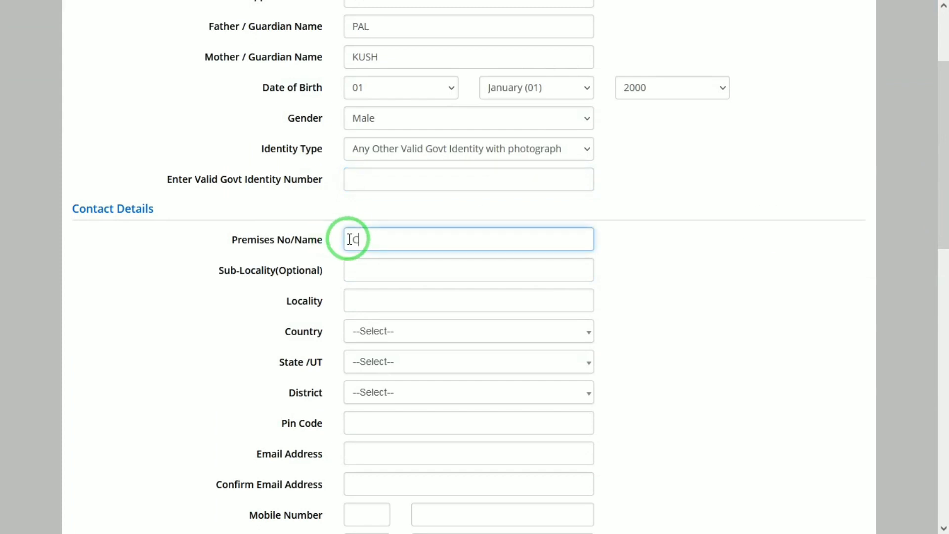
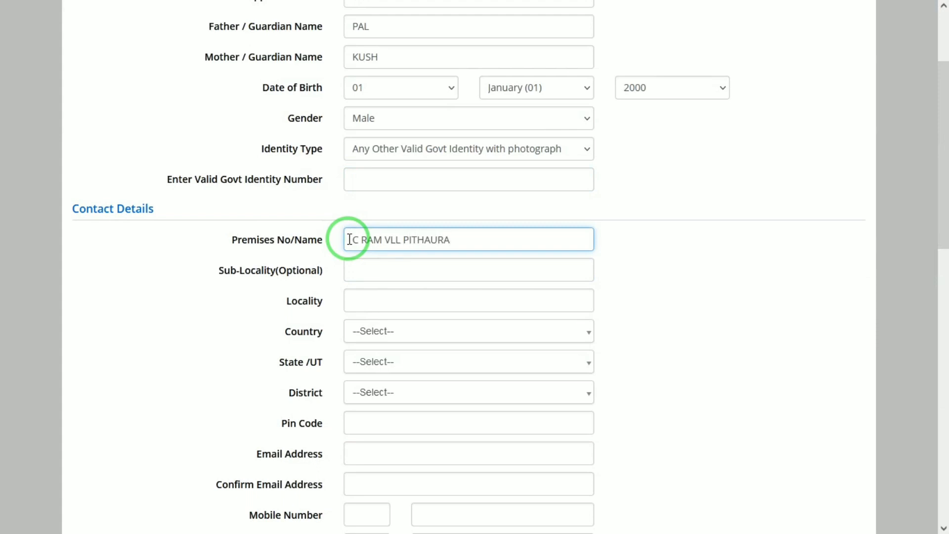
key("Tab")
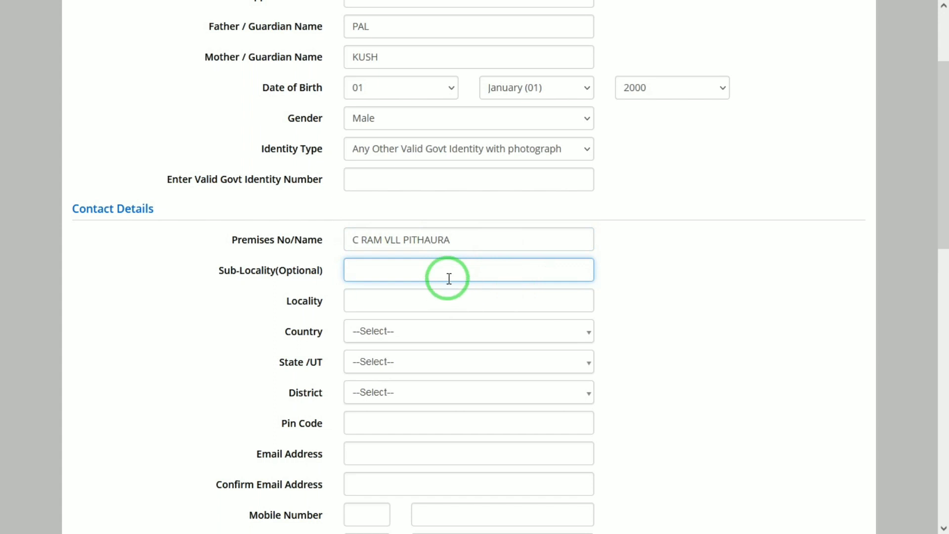
Step: Fill in the sub-locality and locality of the applicant's present address
key("Tab")
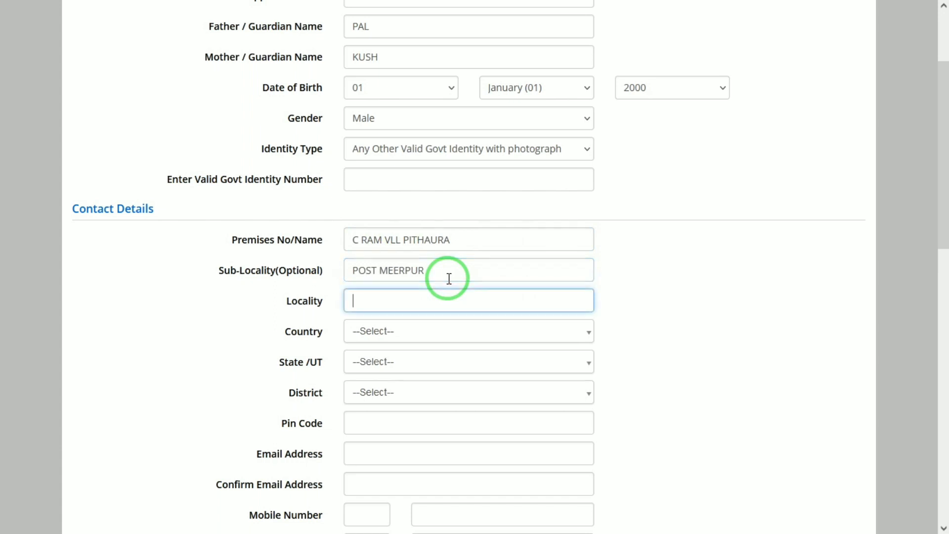
key("Tab")
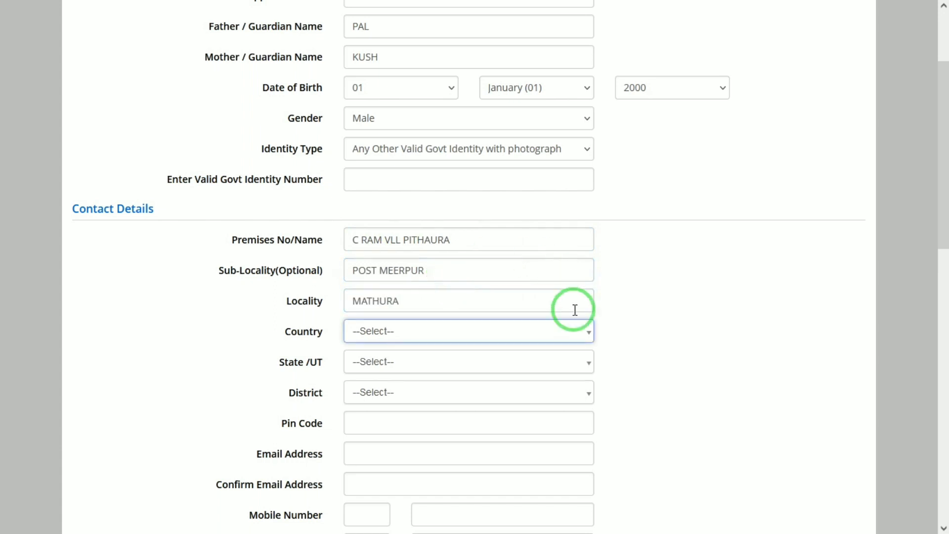
Step: Set the country to India and the state to UTTAR PRADESH in the contact details
left_click(484, 337)
type("In")
key("Return")
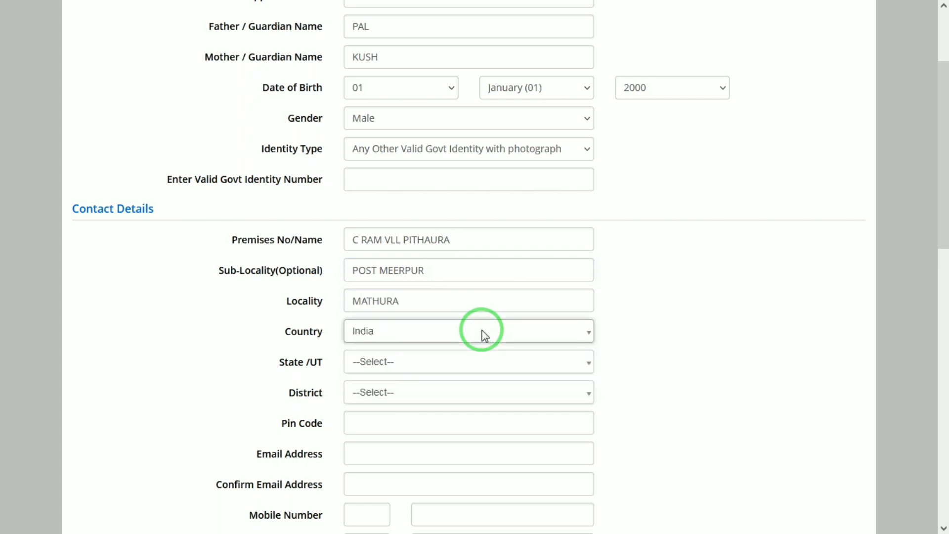
left_click(419, 371)
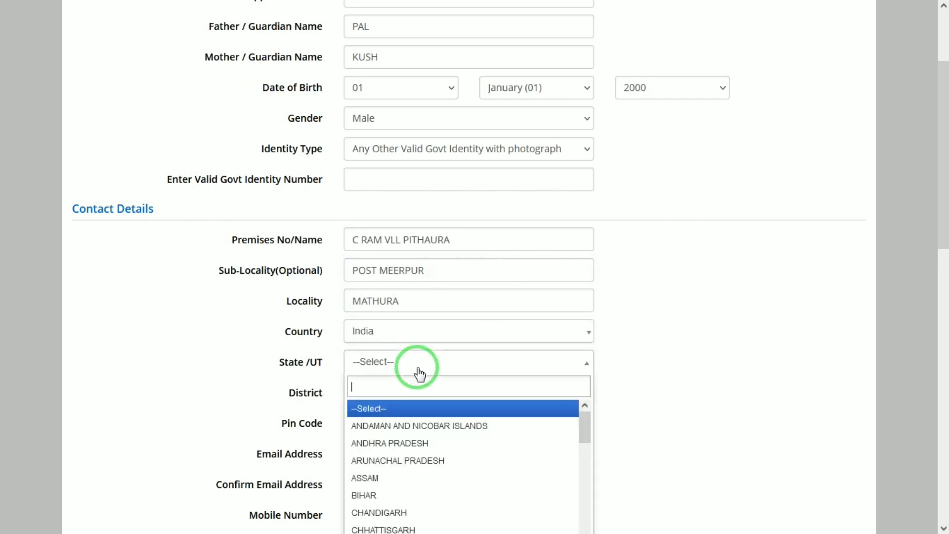
type("Utt")
key("Return")
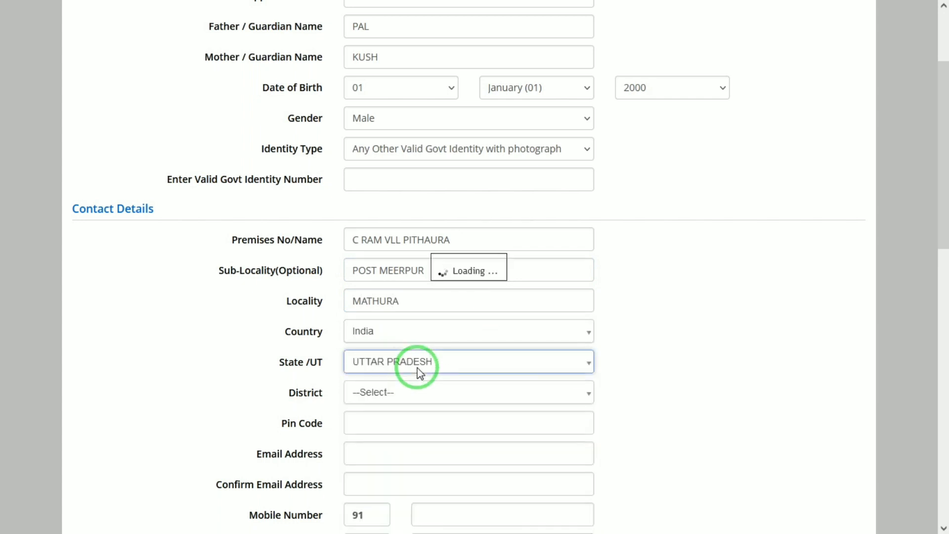
Step: Choose the applicant's district and enter the postal pin code of the present address
left_click(418, 396)
type("MATH")
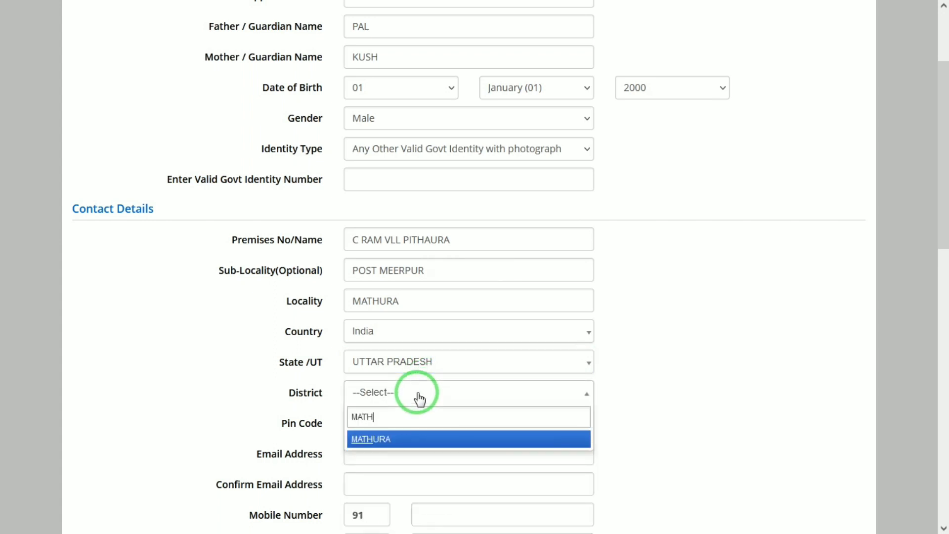
key("Return")
key("Tab")
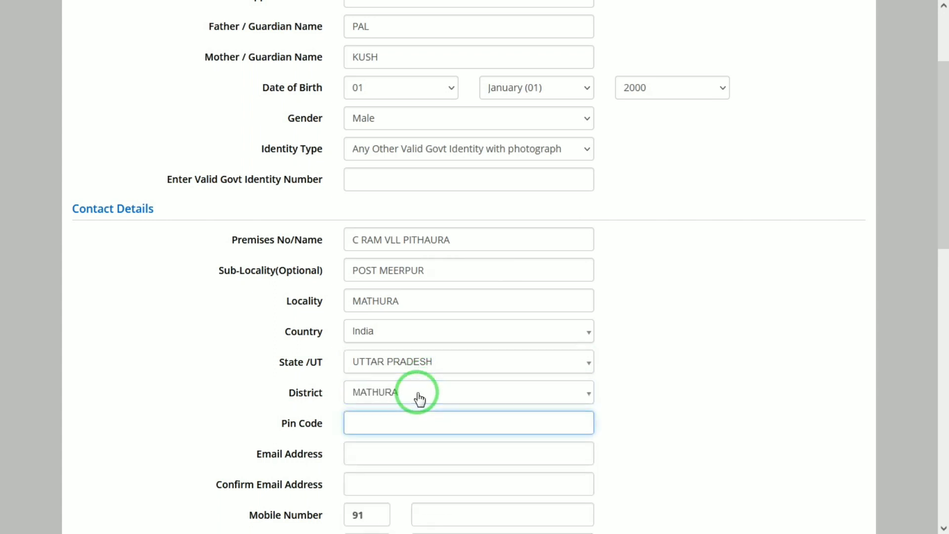
key("Tab")
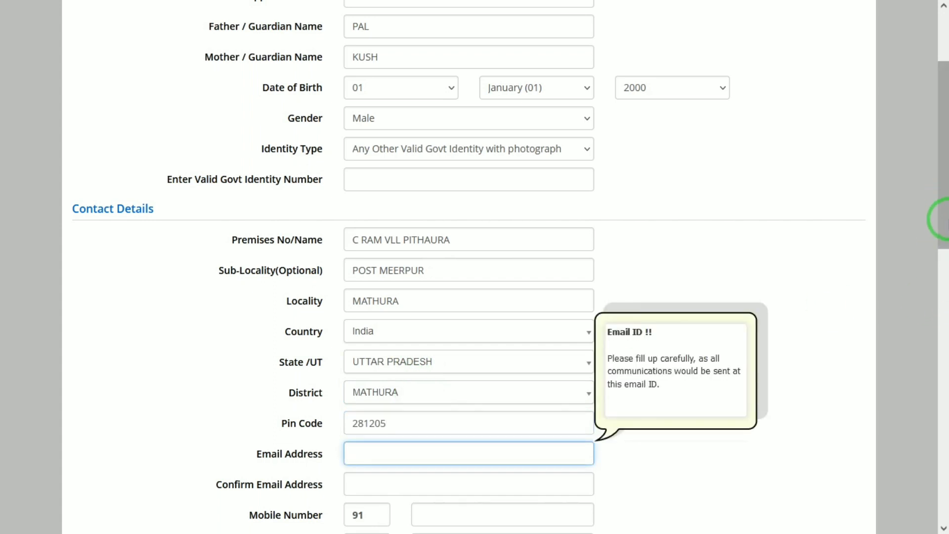
Step: Examine the email, mobile number and permanent address fields of the registration form
left_click_drag(944, 212, 941, 315)
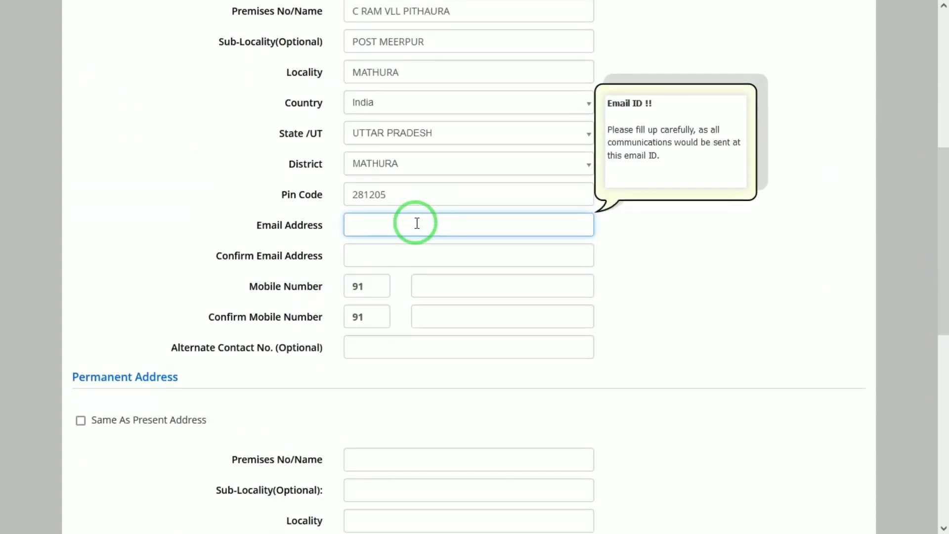
left_click(380, 253)
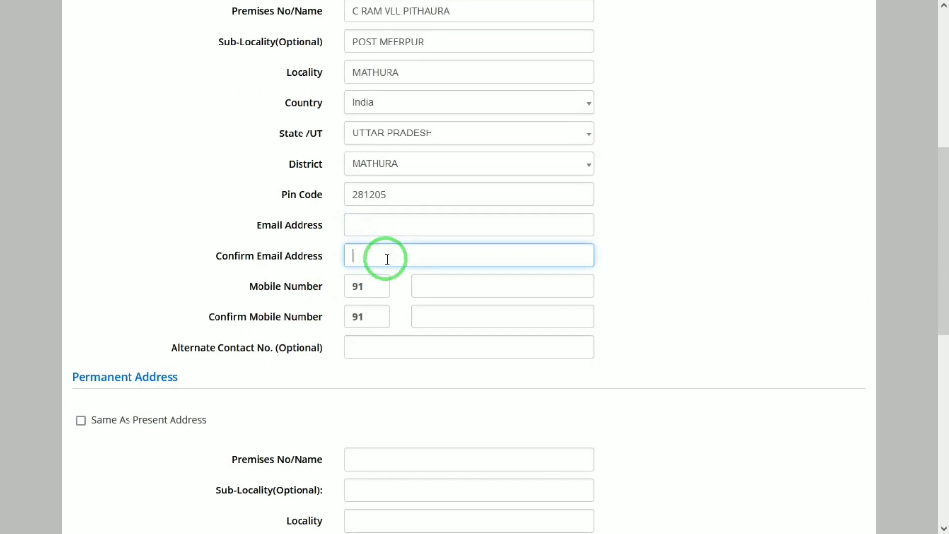
left_click(453, 279)
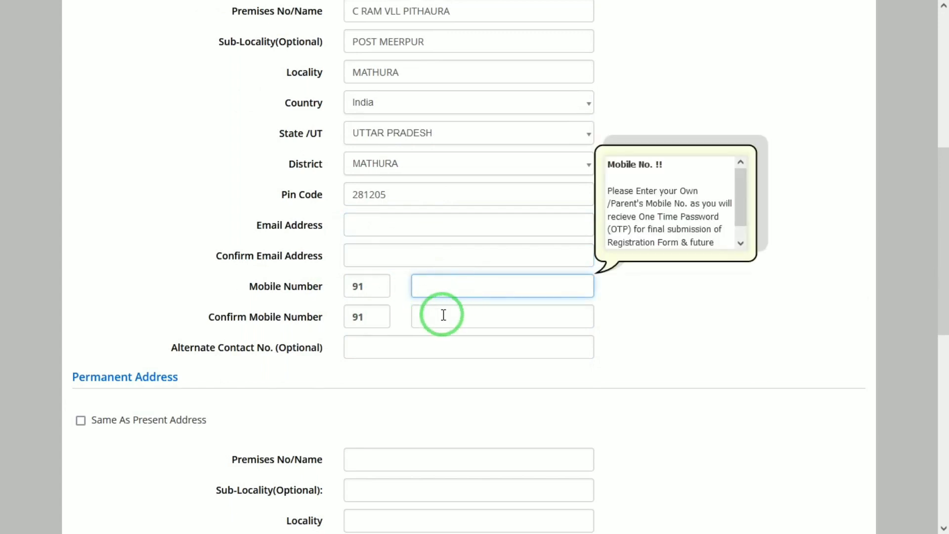
left_click_drag(936, 295, 938, 343)
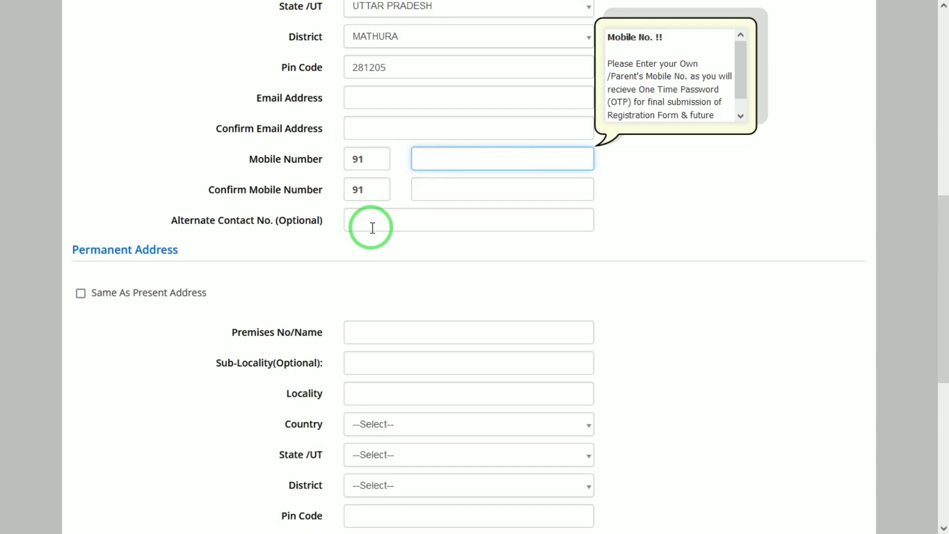
left_click_drag(72, 249, 179, 252)
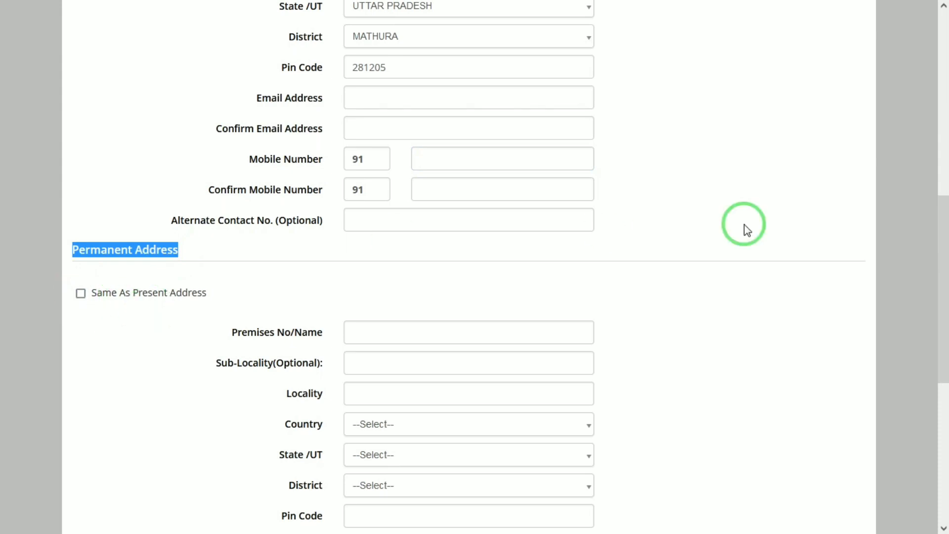
left_click(888, 282)
Step: Enter the account password and repeat it in the password confirmation of the Choose Password section
left_click_drag(942, 257, 943, 413)
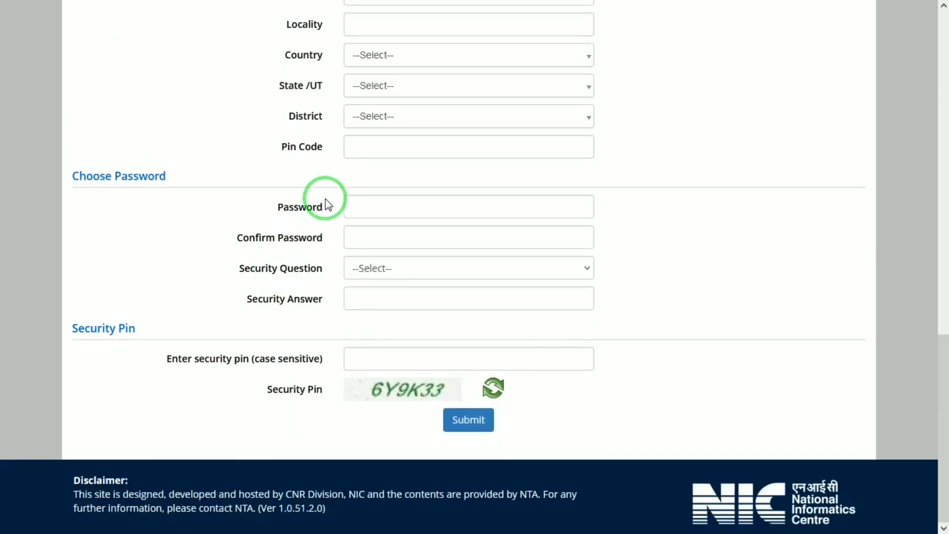
left_click(369, 204)
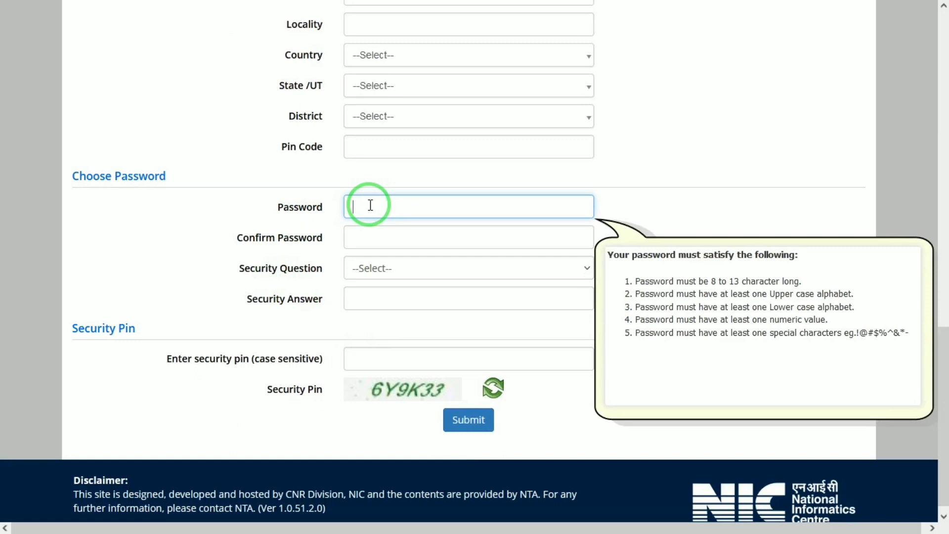
type("•••••••••••")
key("Tab")
type("•••••")
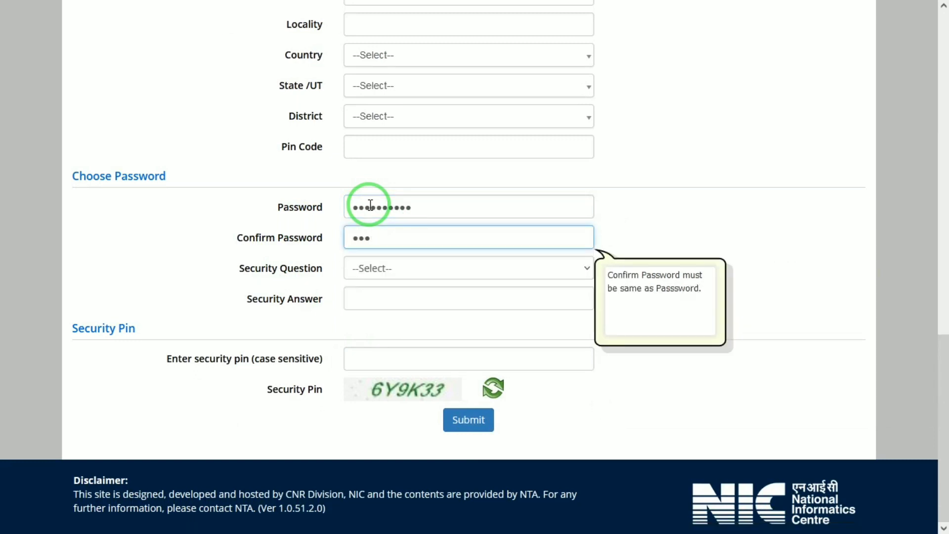
type("••••••")
key("Tab")
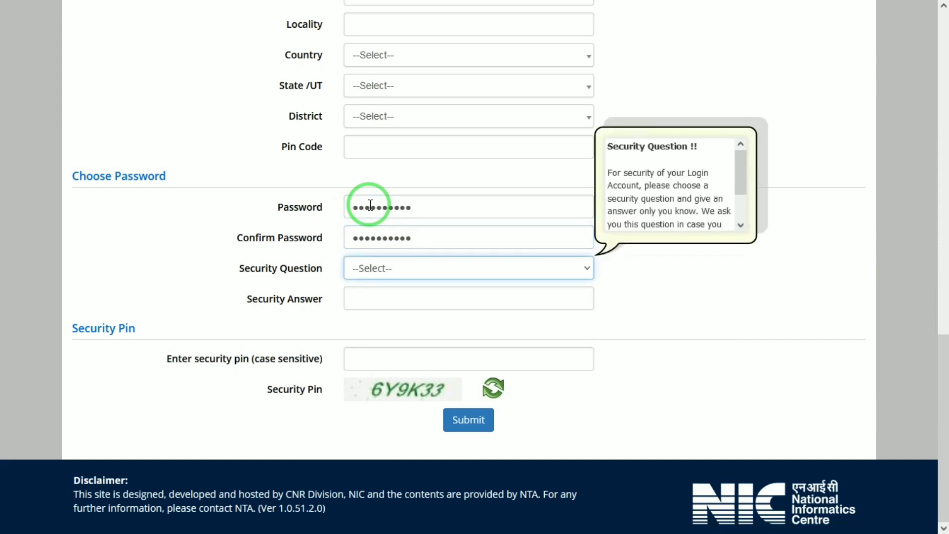
Step: Choose "Which is your favourite book ?" as the security question and enter the security answer
left_click(398, 272)
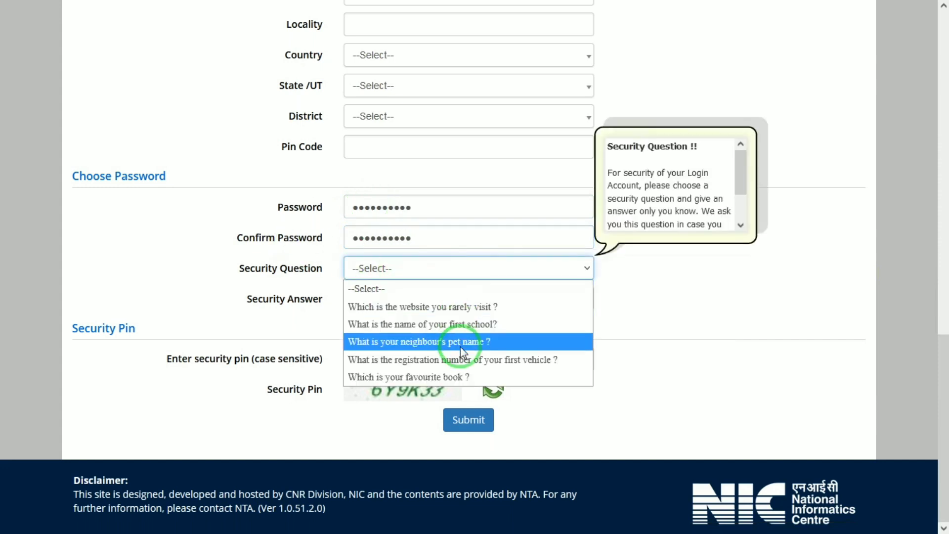
left_click(432, 375)
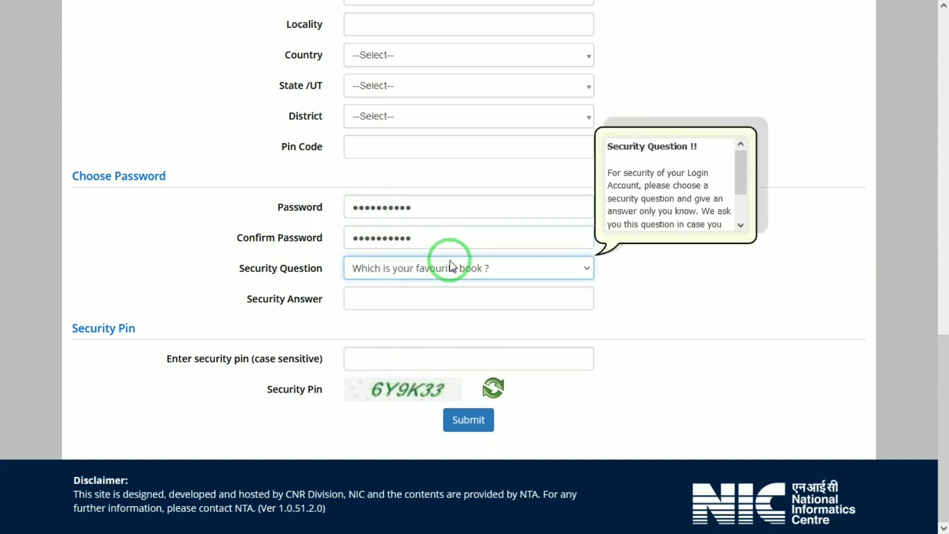
left_click(422, 299)
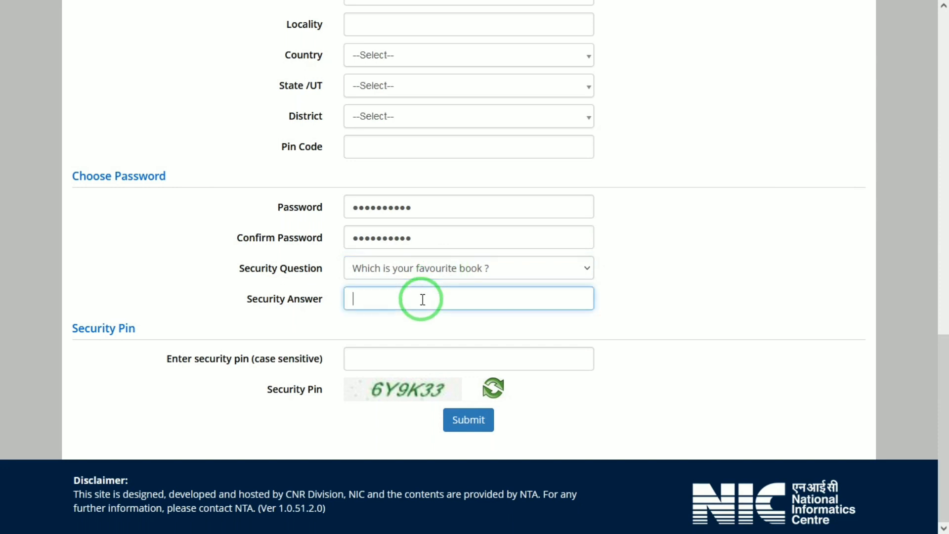
type("abcd")
key("Tab")
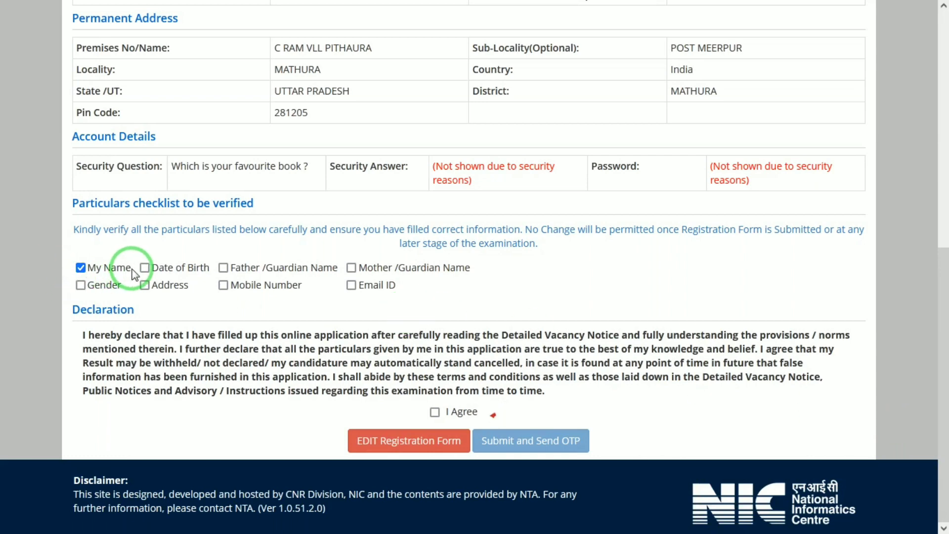
Step: Mark Date of Birth, Father/Guardian Name, Mother/Guardian Name, Gender, Address, Mobile Number and Email ID as verified in the particulars checklist
left_click(145, 270)
key("Tab")
key("space")
key("Tab")
key("space")
key("Tab")
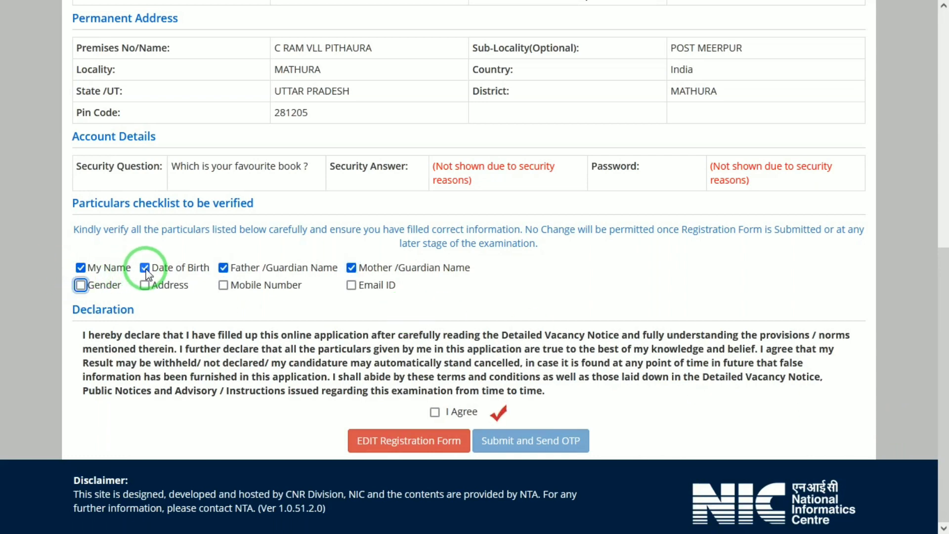
key("space")
key("Tab")
key("space")
key("Tab")
key("space")
key("Tab")
key("space")
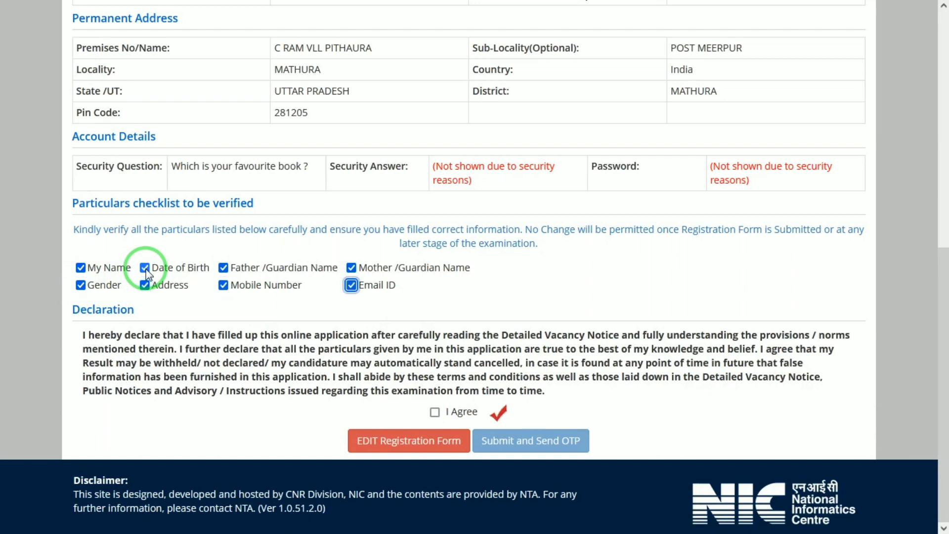
Step: Agree to the declaration, then submit the registration form and confirm the request for an OTP
left_click(435, 413)
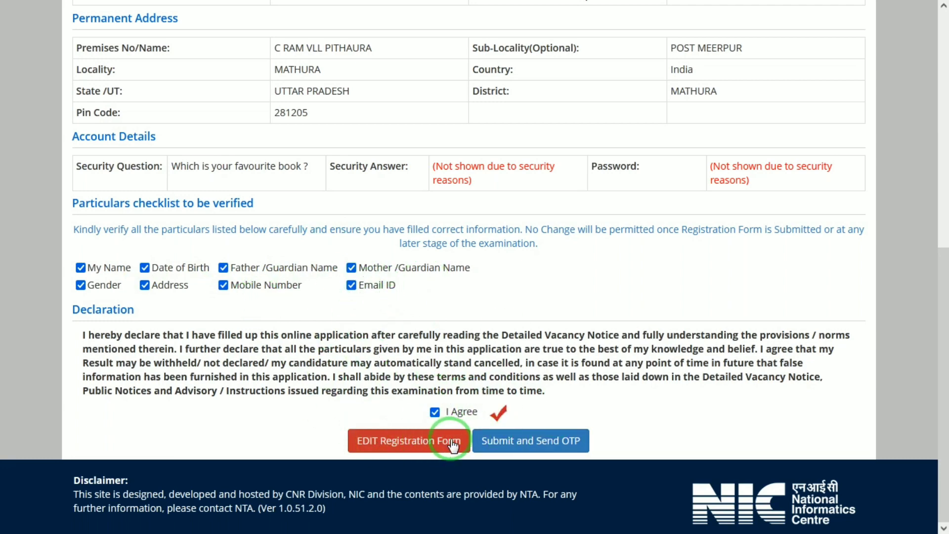
left_click(507, 441)
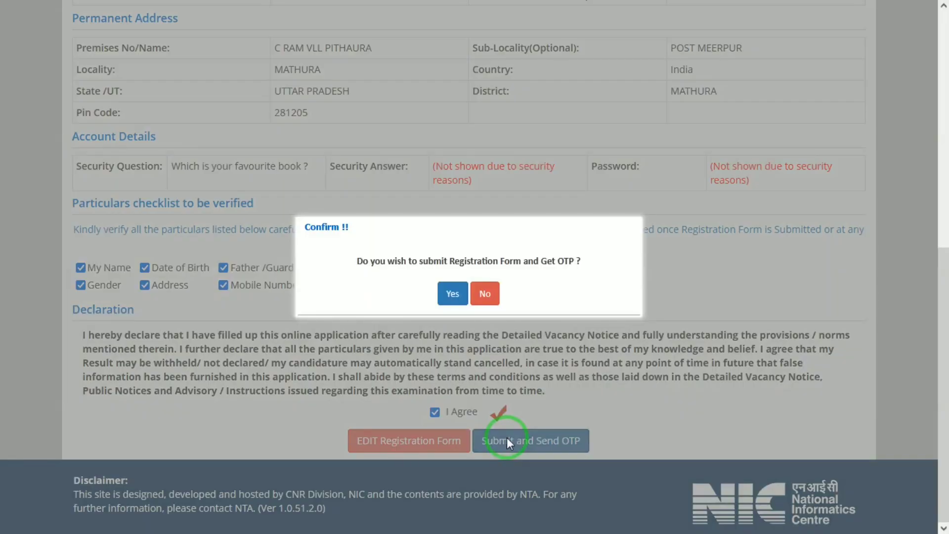
left_click(451, 295)
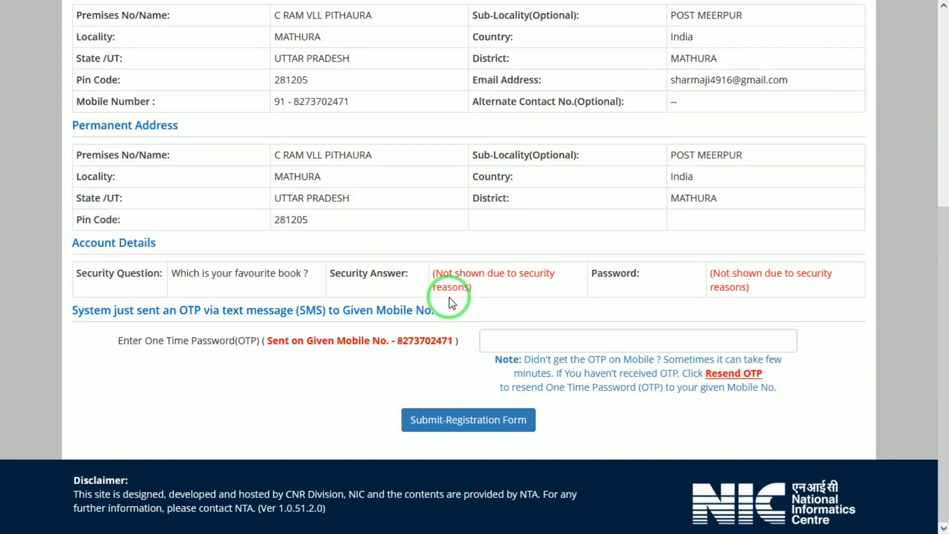
Step: Complete the registration with the one-time password sent by SMS and proceed to the application form
left_click(521, 337)
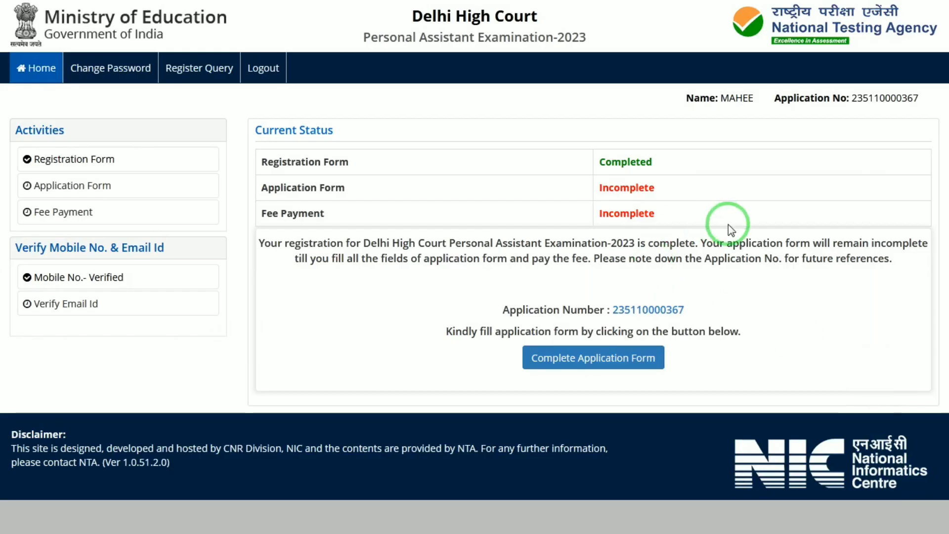
left_click(621, 358)
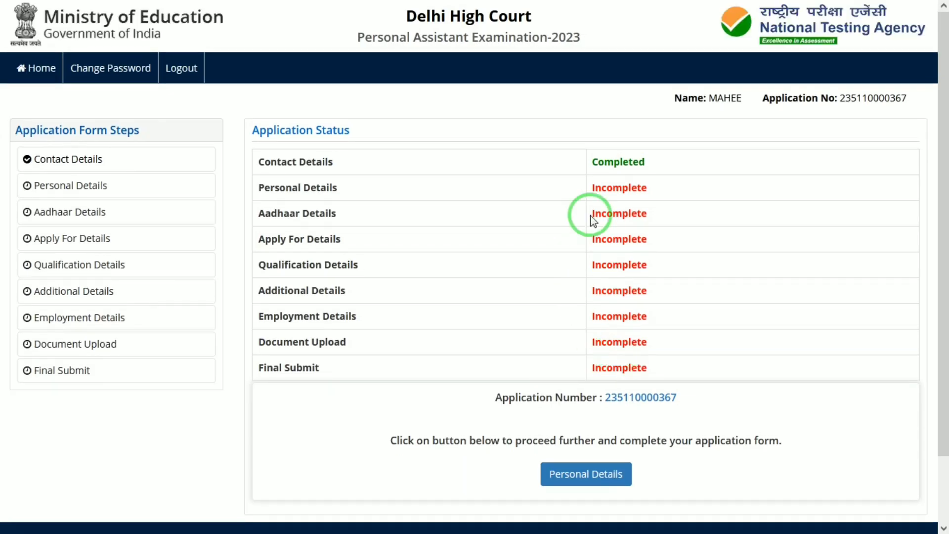
Step: Open the Personal Details form, answer Yes to being a citizen of India, and set the category to General
left_click(570, 473)
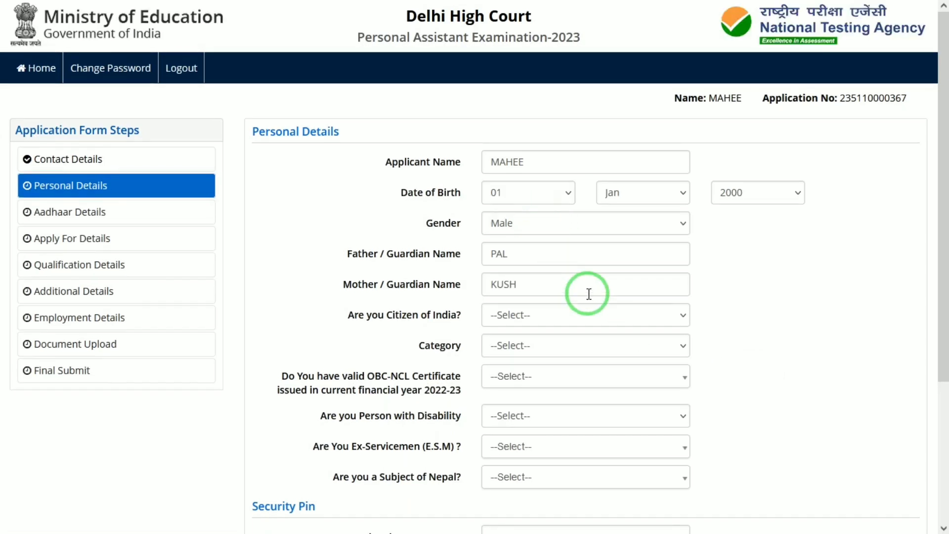
left_click(549, 313)
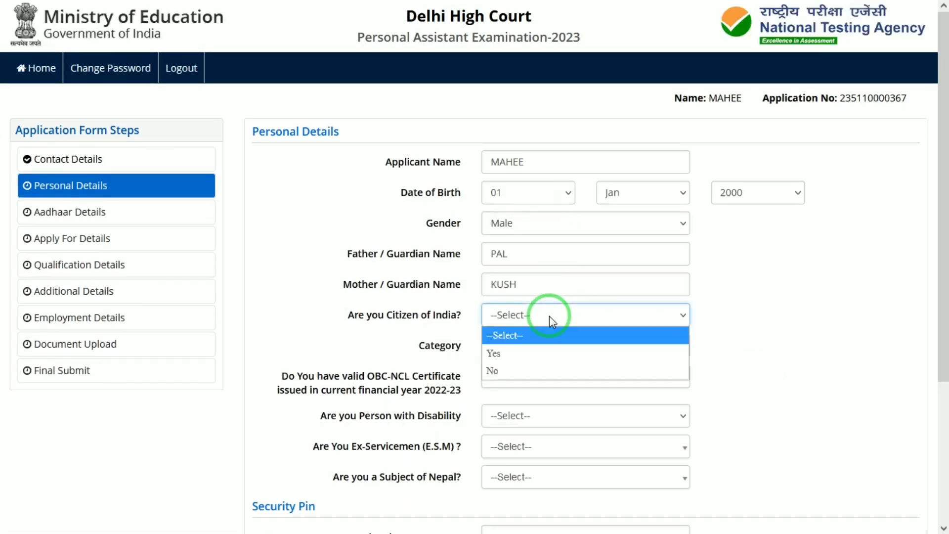
left_click(499, 353)
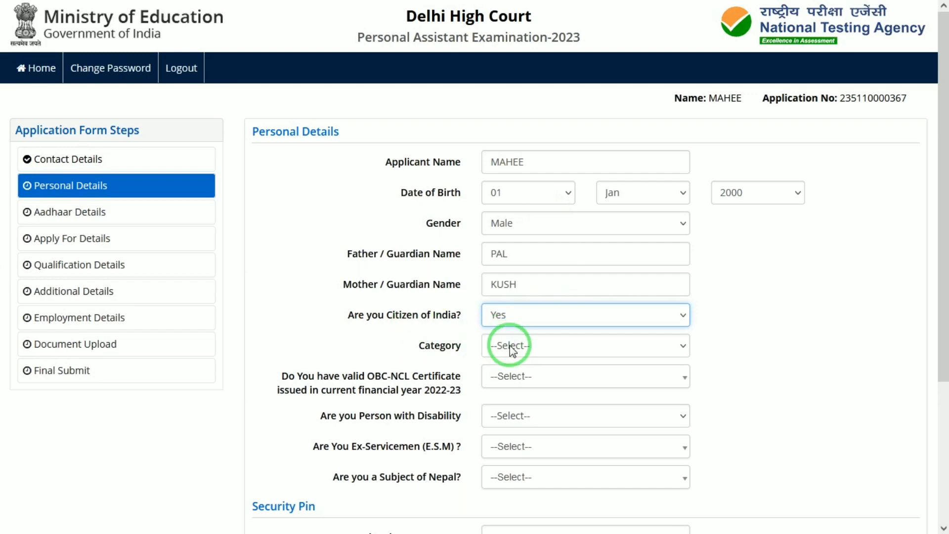
left_click(509, 346)
left_click(499, 401)
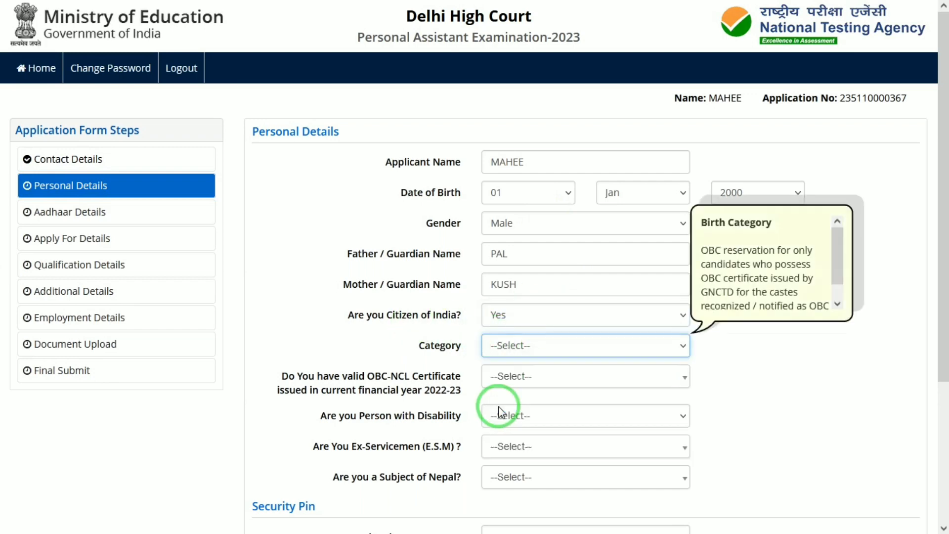
left_click(532, 351)
left_click(514, 380)
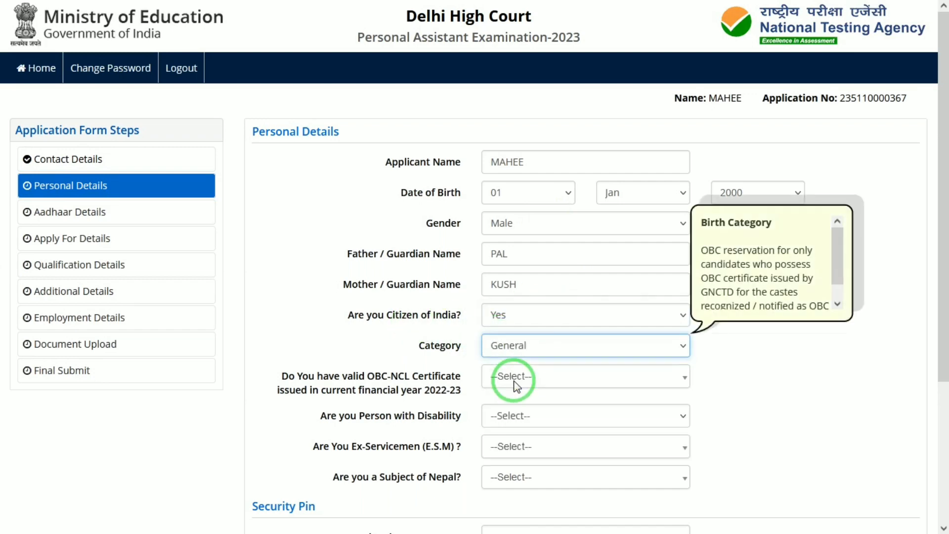
Step: Set the answer about holding a valid OBC-NCL certificate for financial year 2022-23 to Not Applicable
left_click(514, 387)
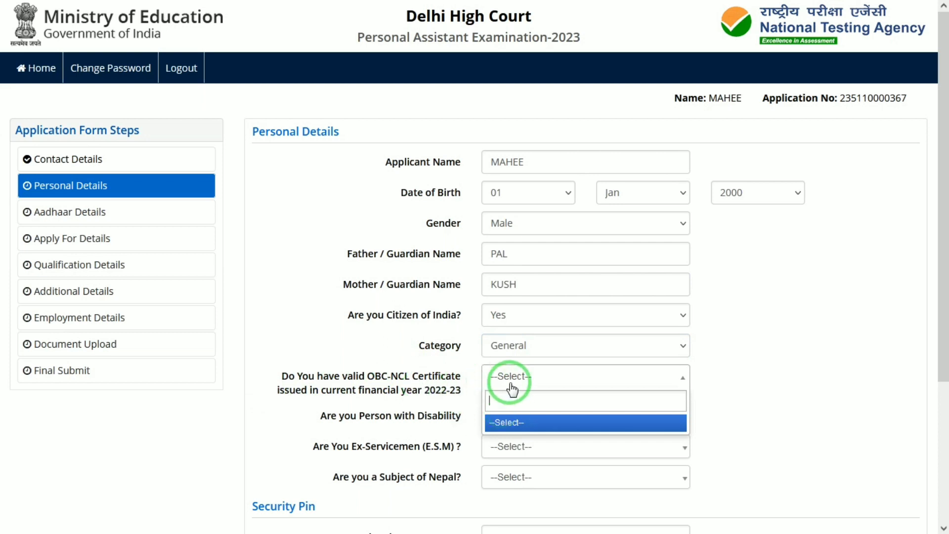
left_click(423, 375)
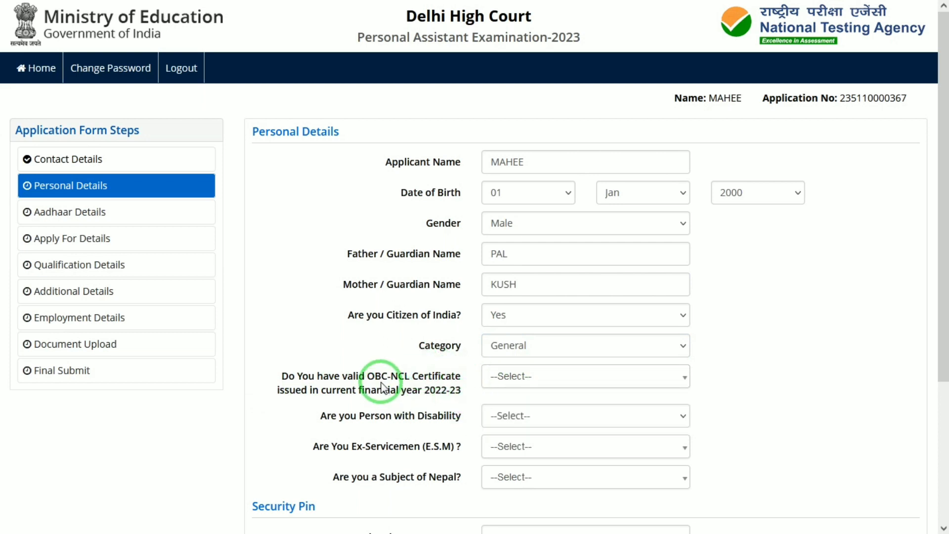
left_click_drag(381, 381, 425, 384)
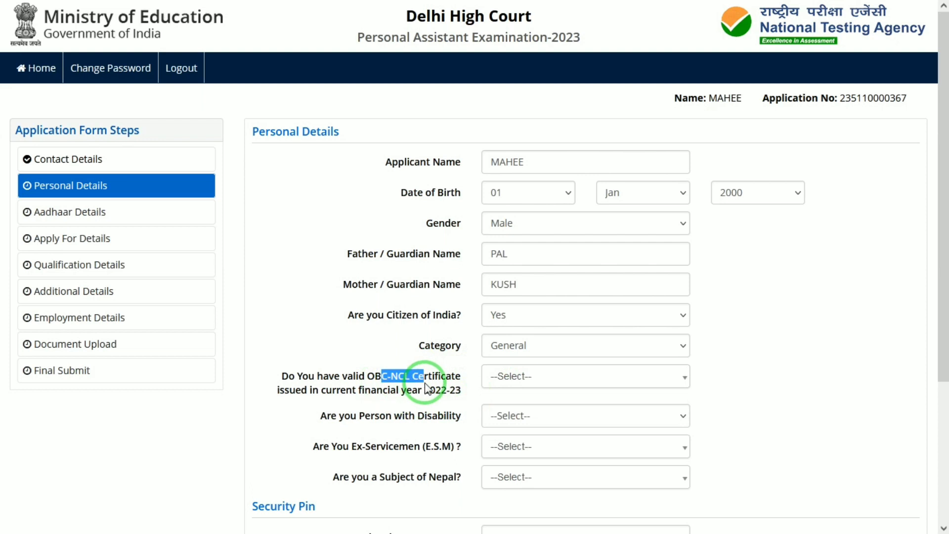
left_click(568, 388)
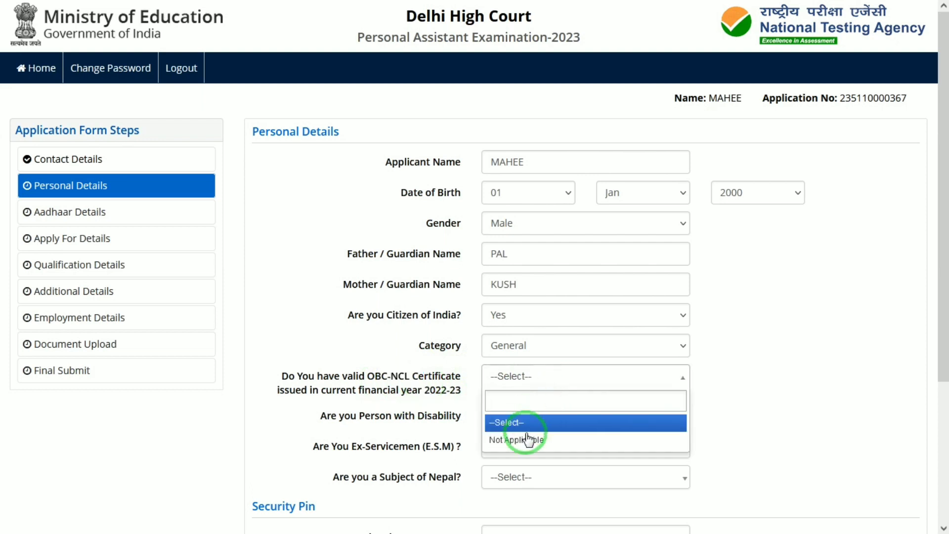
left_click(528, 442)
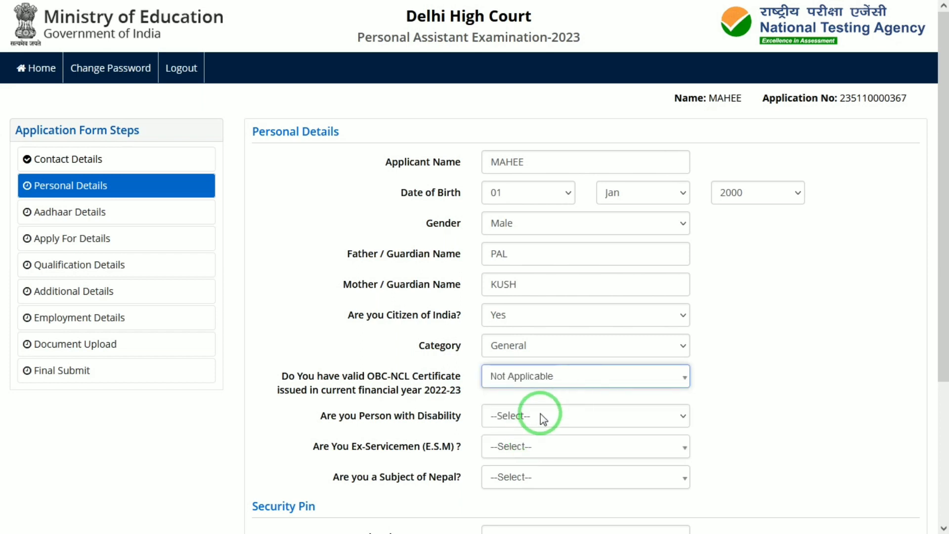
Step: Answer No to the questions on being a Person with Disability, Ex-Servicemen (E.S.M) and a Subject of Nepal
left_click_drag(542, 419, 492, 468)
left_click(491, 469)
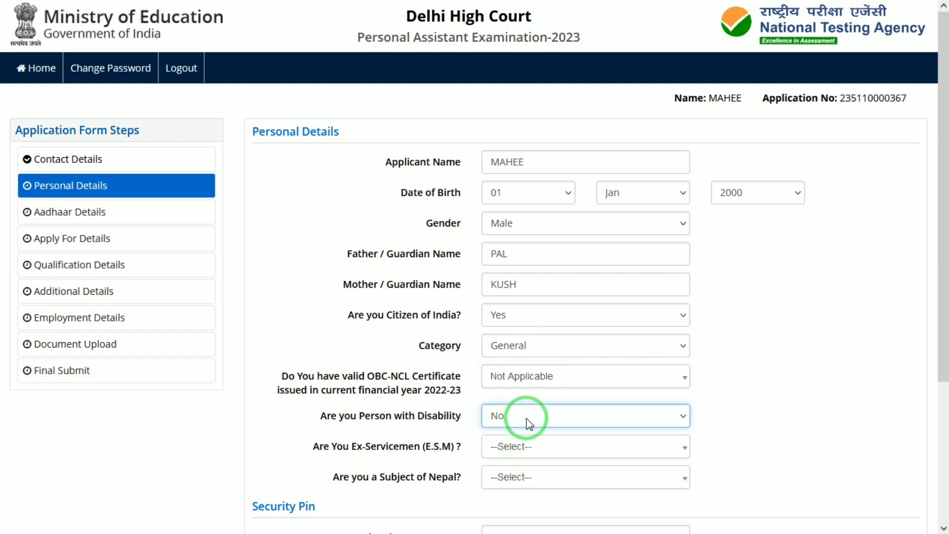
left_click(546, 448)
left_click(496, 527)
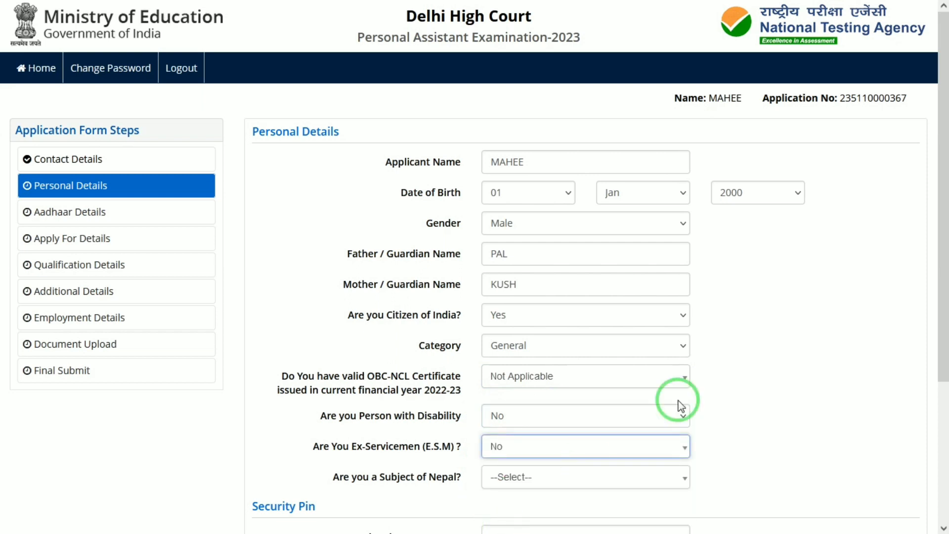
left_click_drag(942, 242, 942, 351)
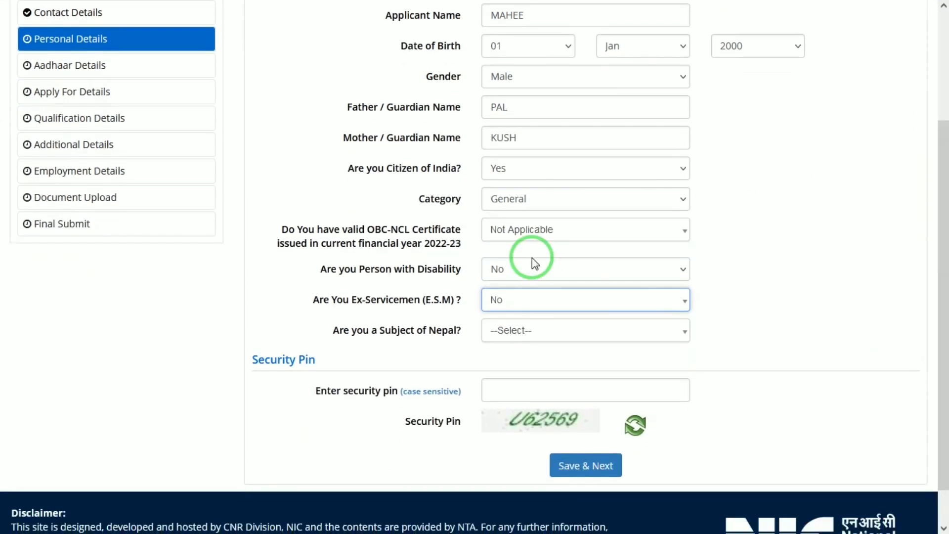
left_click(528, 328)
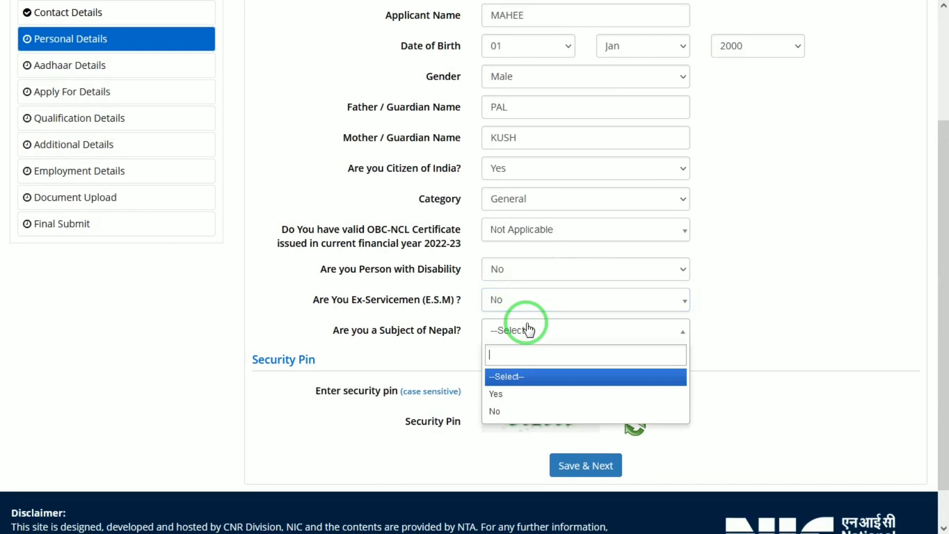
left_click(500, 410)
Step: Enter the displayed security pin, then save the Personal Details section and confirm its submission
left_click(514, 380)
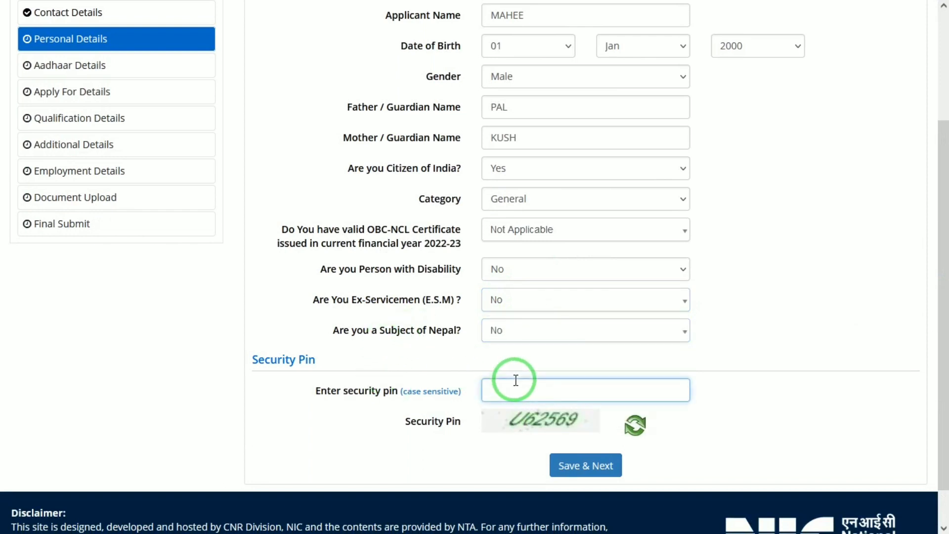
type("U62569")
left_click(607, 473)
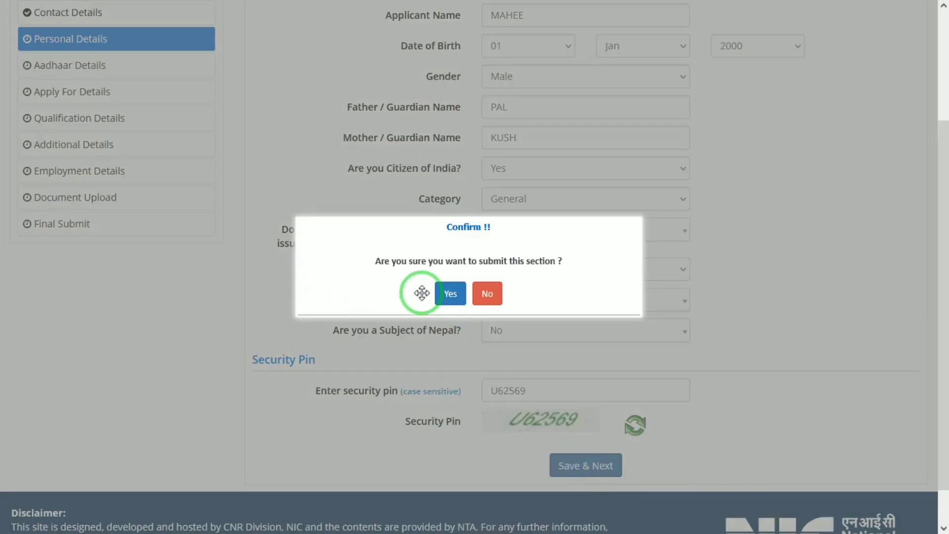
left_click(442, 295)
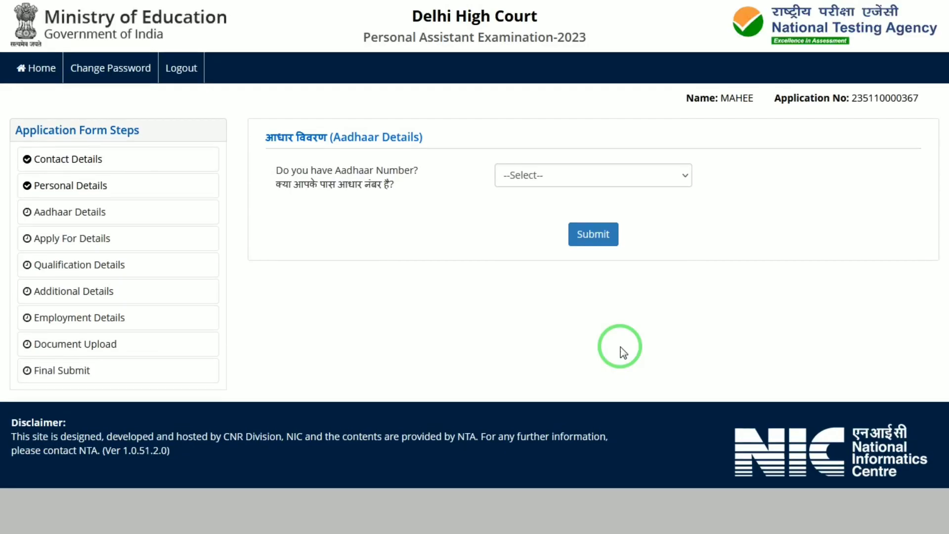
Step: Answer No to having an Aadhaar Number, then submit the Aadhaar Details and confirm
left_click(567, 173)
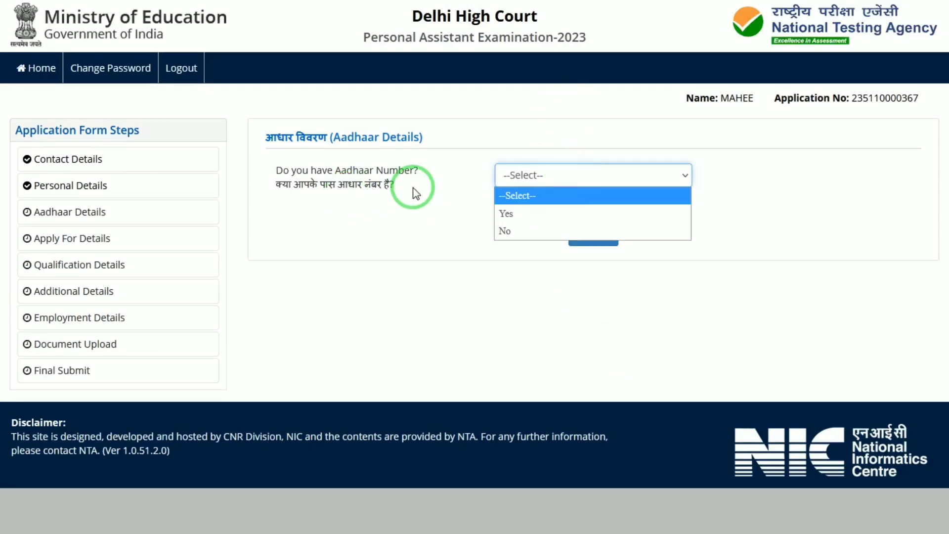
left_click(505, 231)
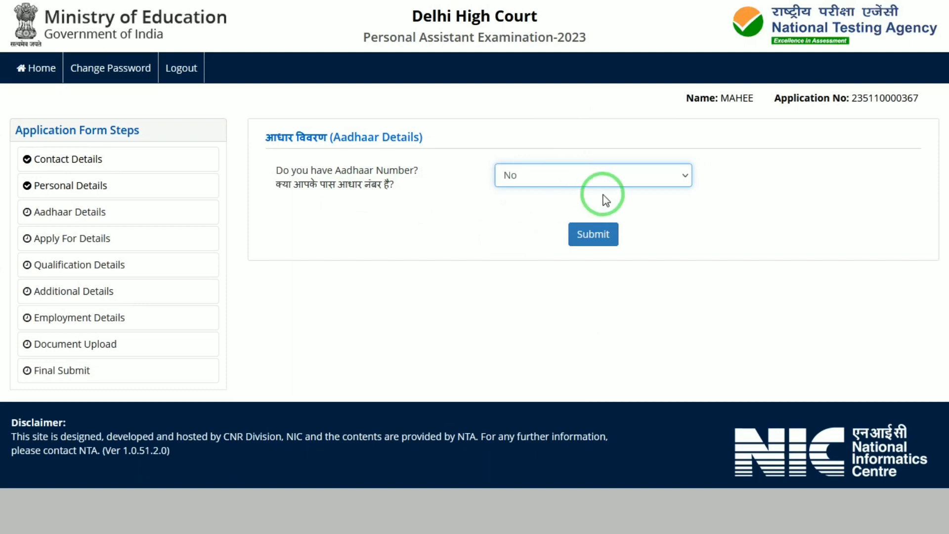
left_click(579, 177)
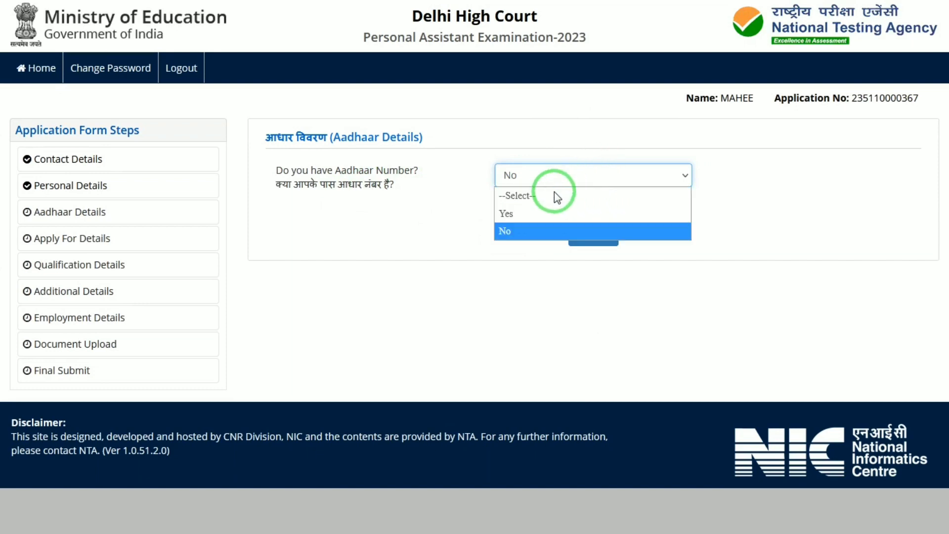
left_click(536, 213)
left_click(580, 173)
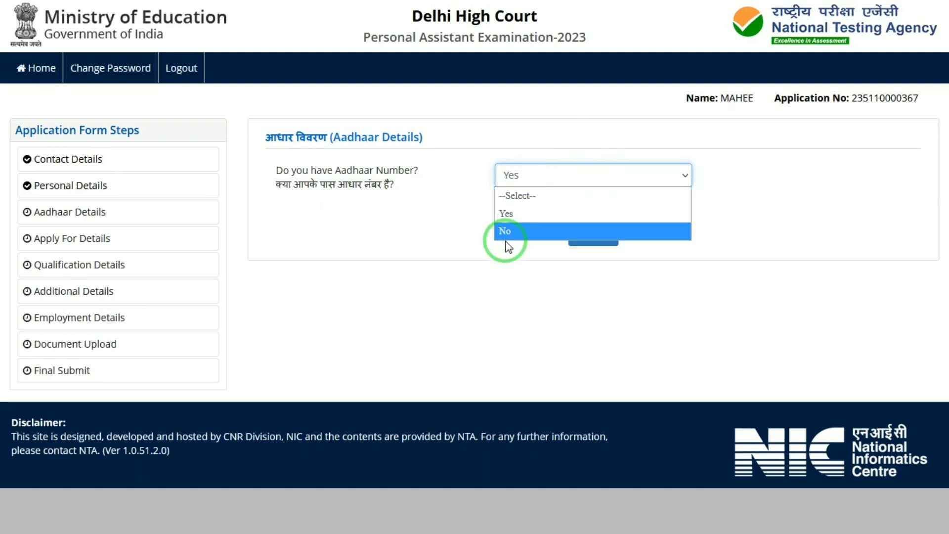
left_click(505, 231)
left_click(596, 232)
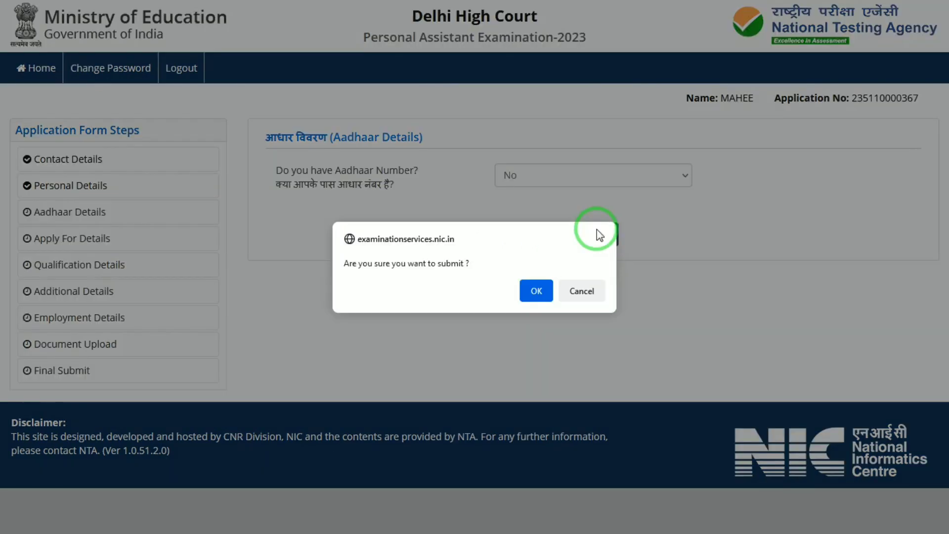
left_click(535, 289)
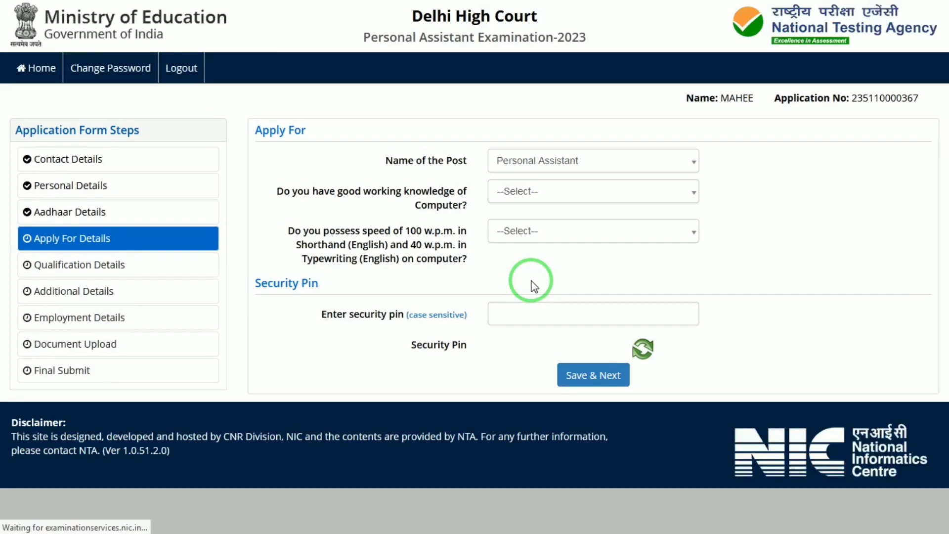
Step: Keep Personal Assistant as the post and answer Yes to working knowledge of computer and to the required shorthand and typewriting speed
left_click(568, 166)
left_click(567, 169)
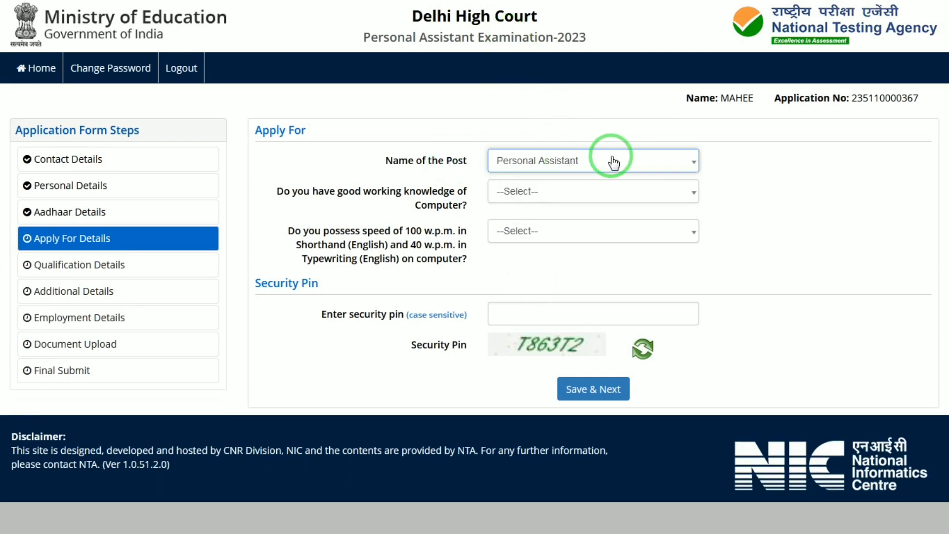
left_click(542, 196)
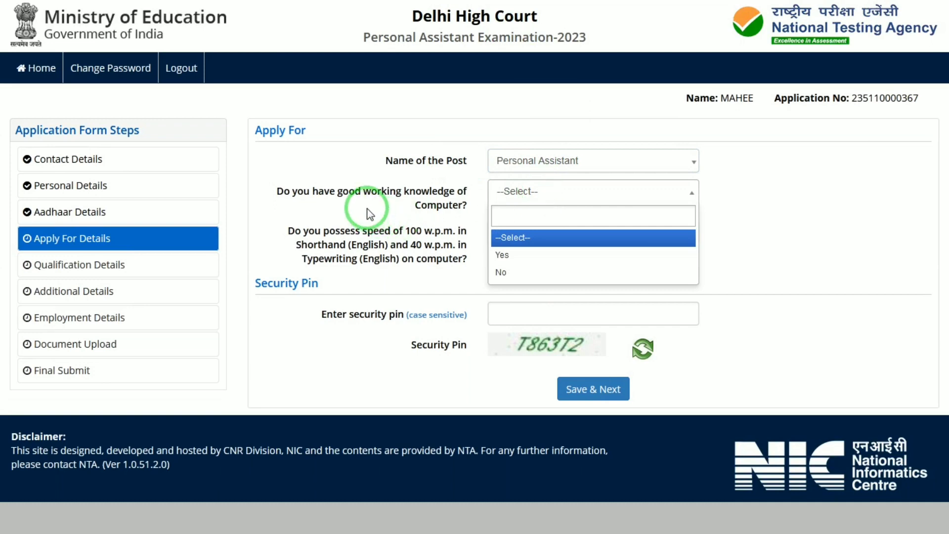
left_click(521, 254)
left_click(544, 244)
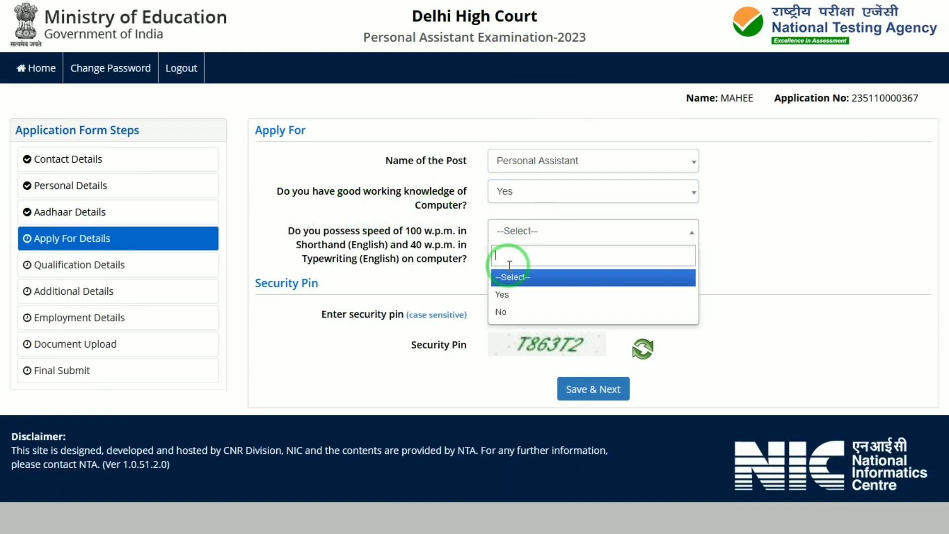
left_click(502, 295)
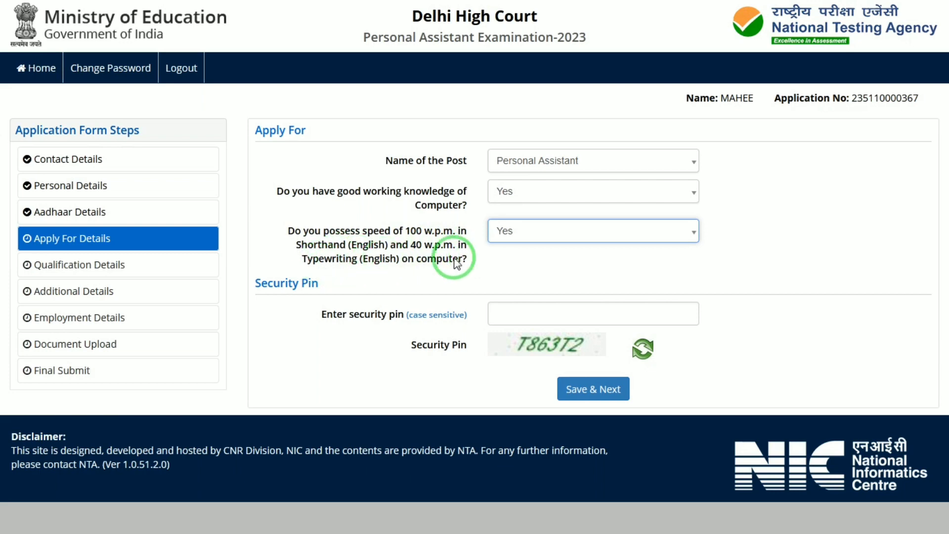
Step: Enter the displayed security pin, then save the Apply For section and confirm its submission
left_click(549, 315)
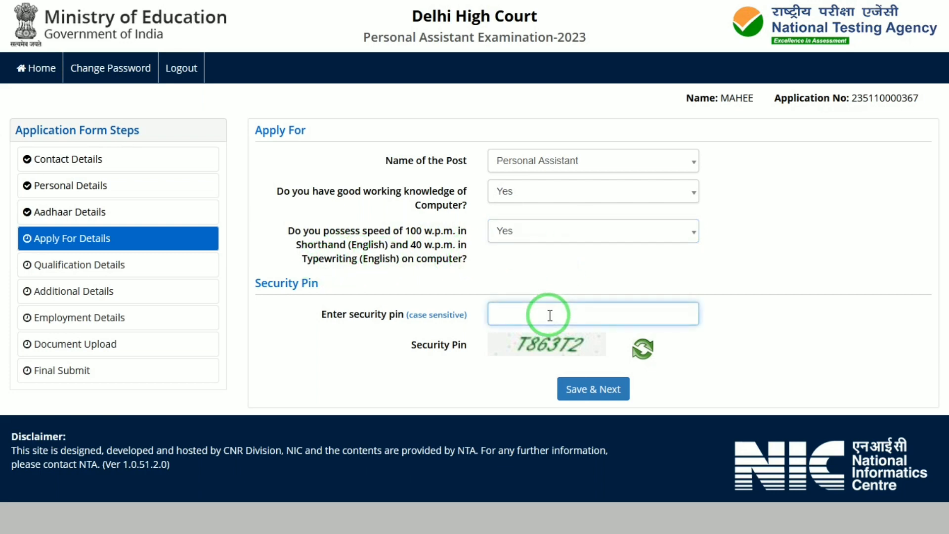
type("T863T2")
left_click(618, 390)
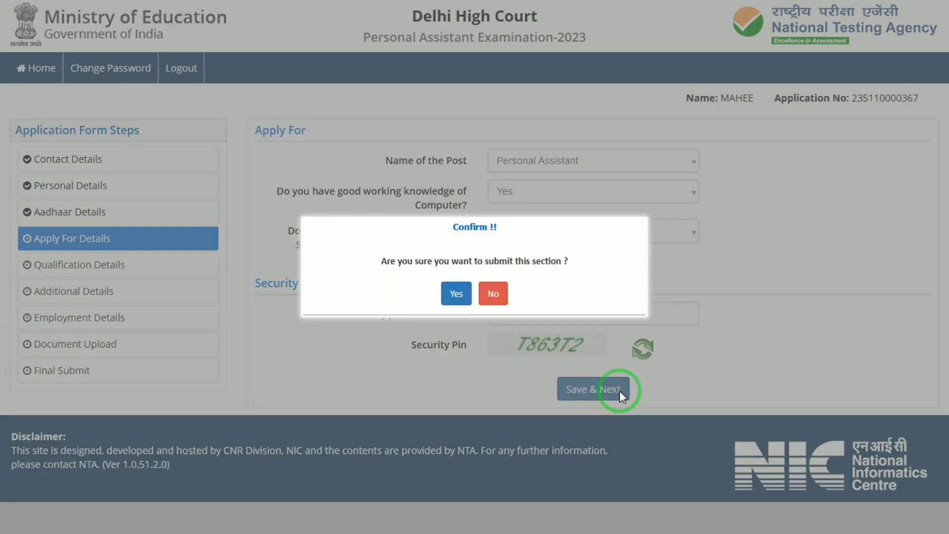
left_click(456, 294)
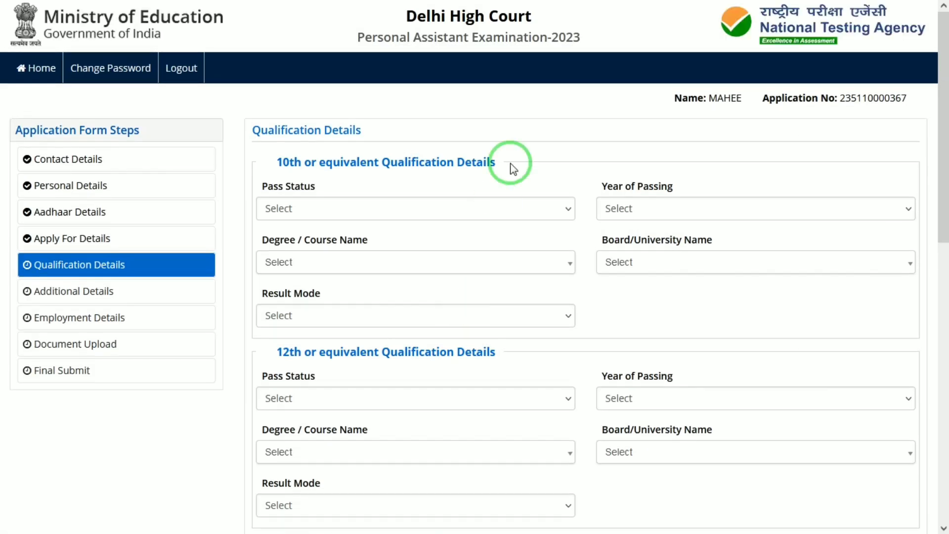
Step: In the 10th or equivalent qualification details, set the pass status to Passed and the year of passing to 2017
left_click(390, 217)
left_click(301, 242)
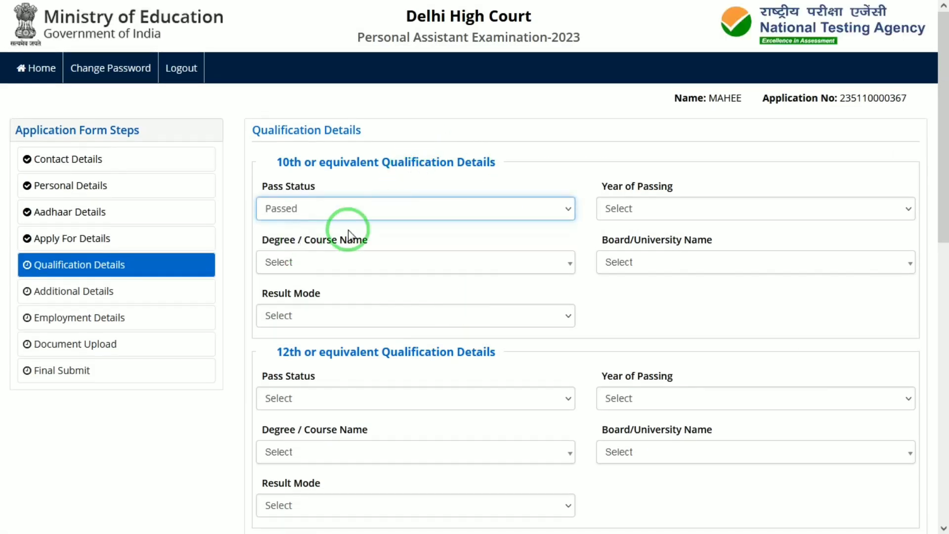
left_click(634, 212)
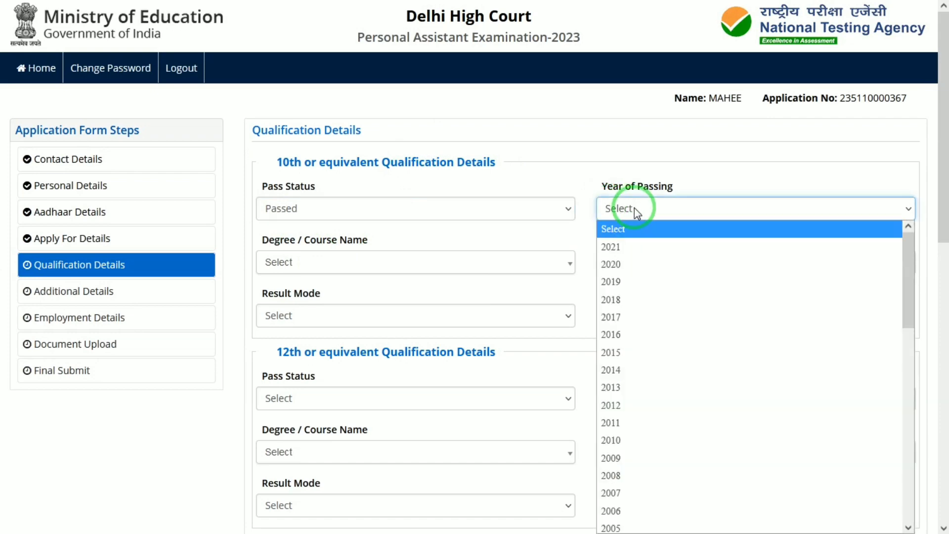
key("Down")
key("Down")
key("Down")
key("Down")
key("Down")
key("Return")
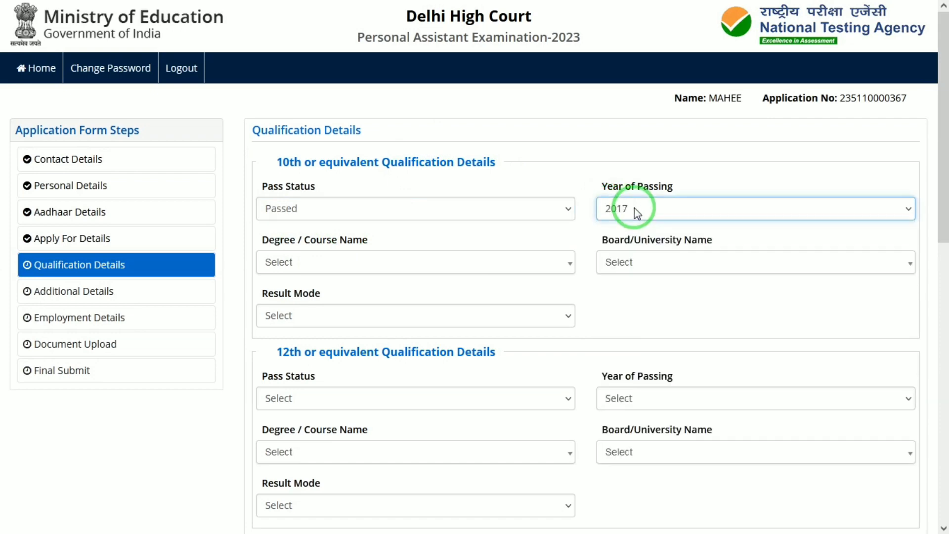
Step: Try to choose a different year of passing in the 10th or equivalent qualification details
left_click(634, 209)
key("Up")
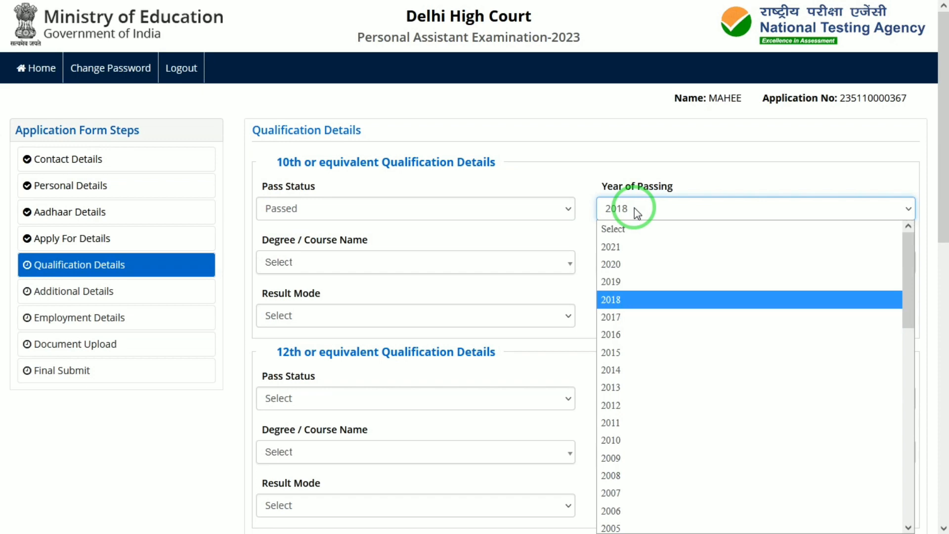
key("Down")
key("Down")
key("Down")
key("Return")
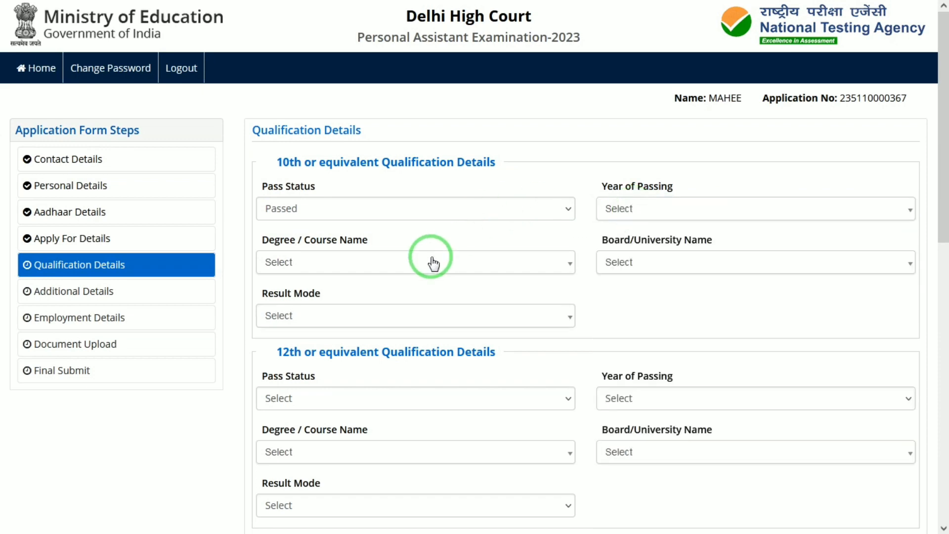
Step: In the 10th qualification details, choose 10th or Equivalent as the course, Uttarakhand Board of School Education as the board, and Percentage as result mode
left_click(430, 266)
left_click(327, 326)
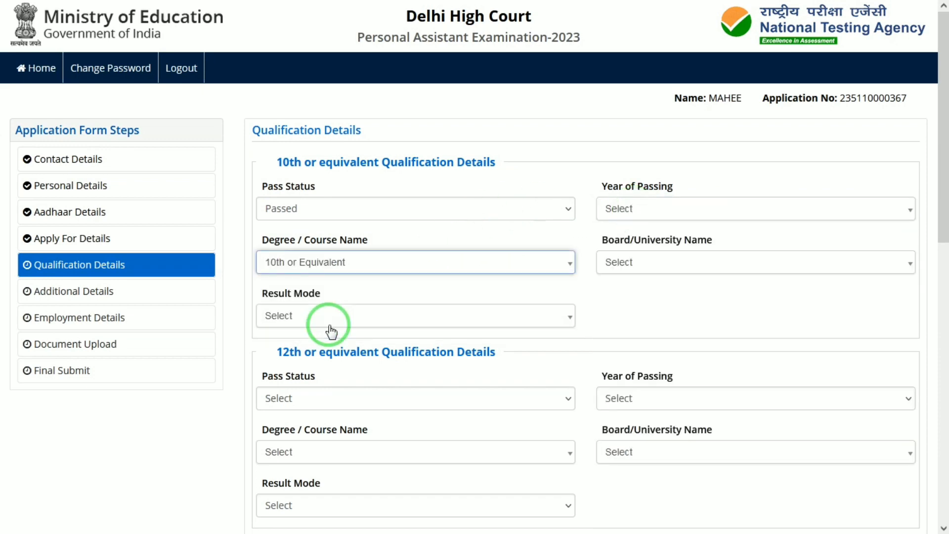
left_click(661, 264)
type("UTT")
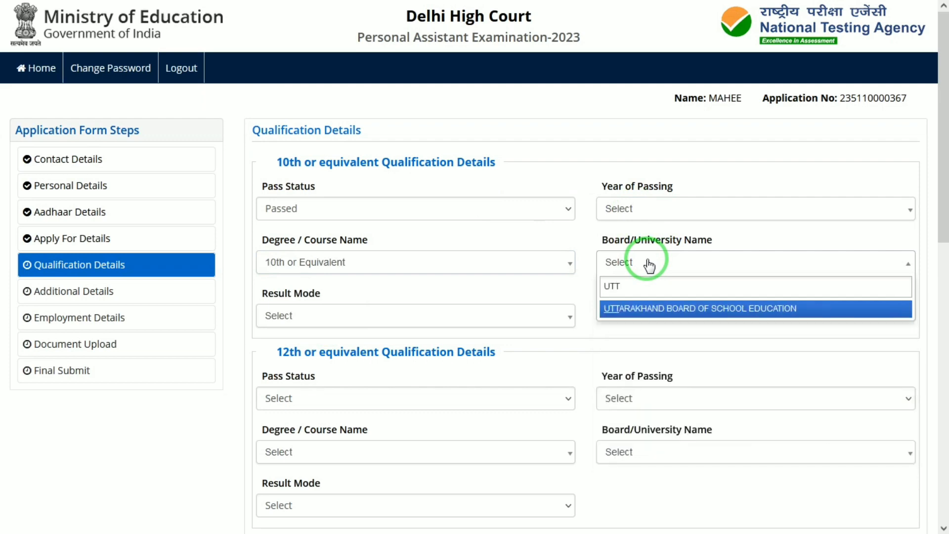
key("Return")
left_click(384, 317)
left_click(277, 381)
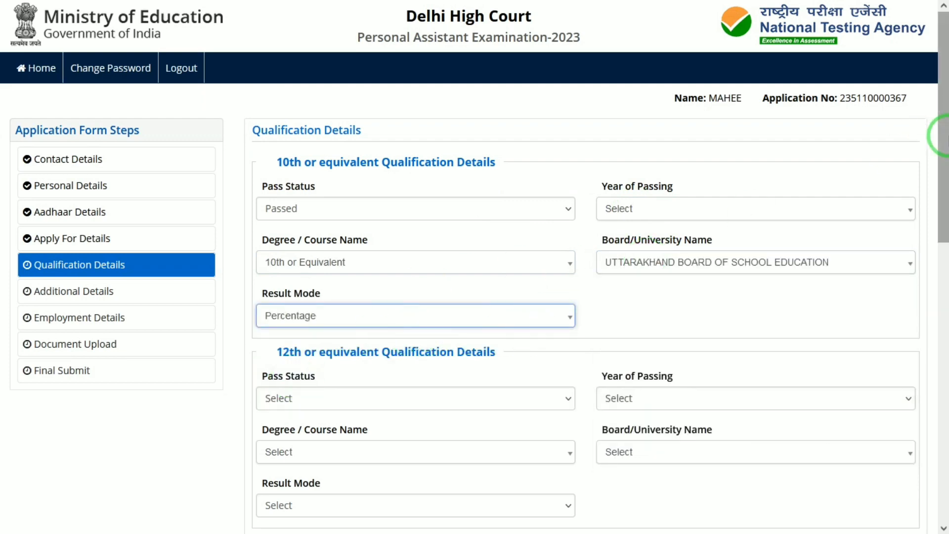
Step: Enter 600 as the total marks and 580 as the obtained marks in the 10th or equivalent qualification details
scroll(941, 158, "down", 1)
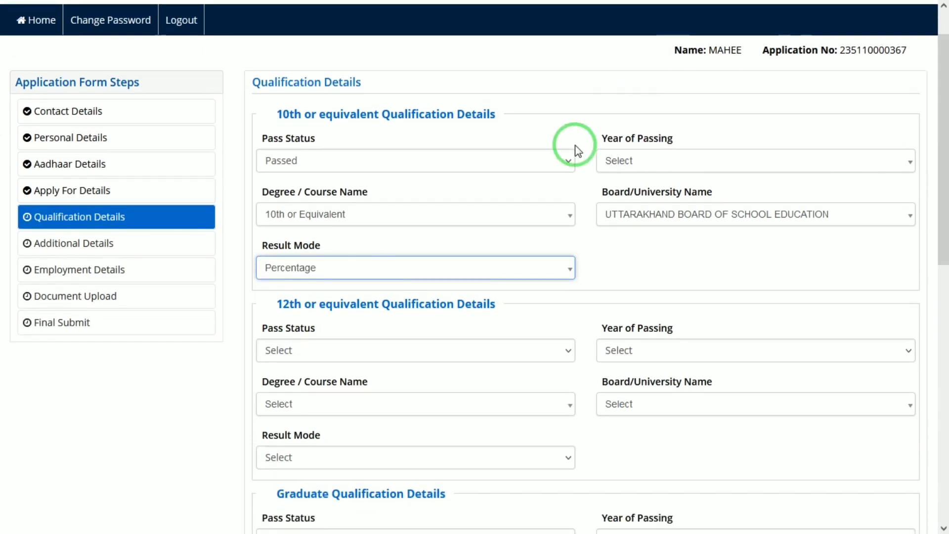
left_click(646, 269)
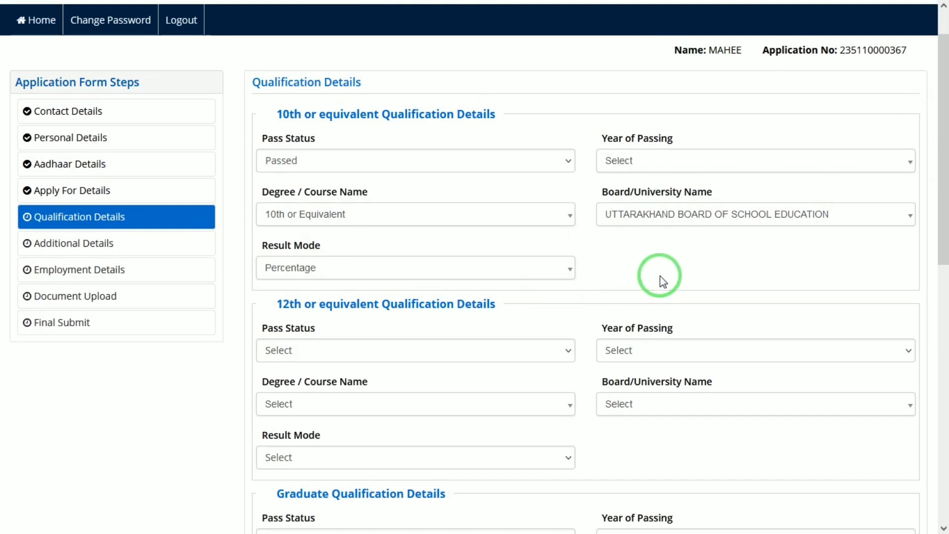
left_click_drag(947, 225, 948, 237)
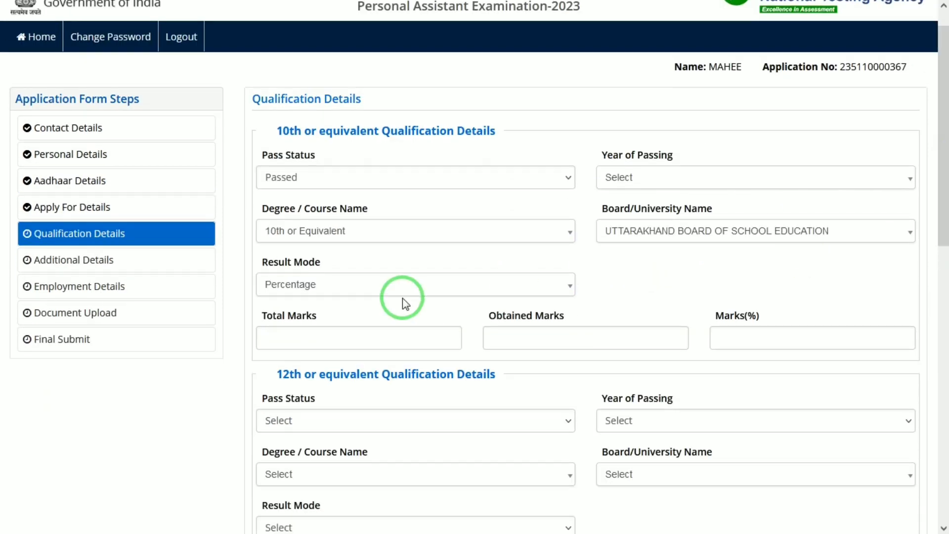
left_click(339, 343)
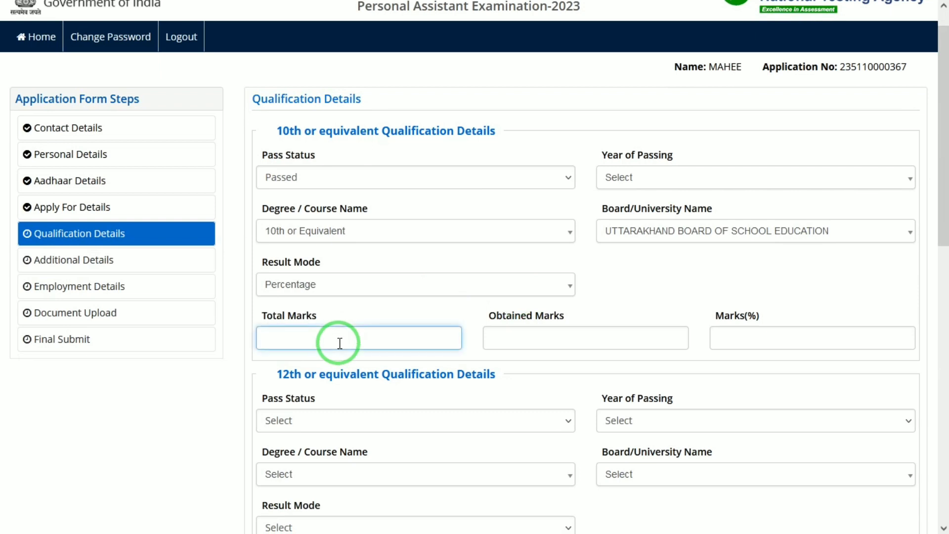
type("600")
key("Tab")
type("580")
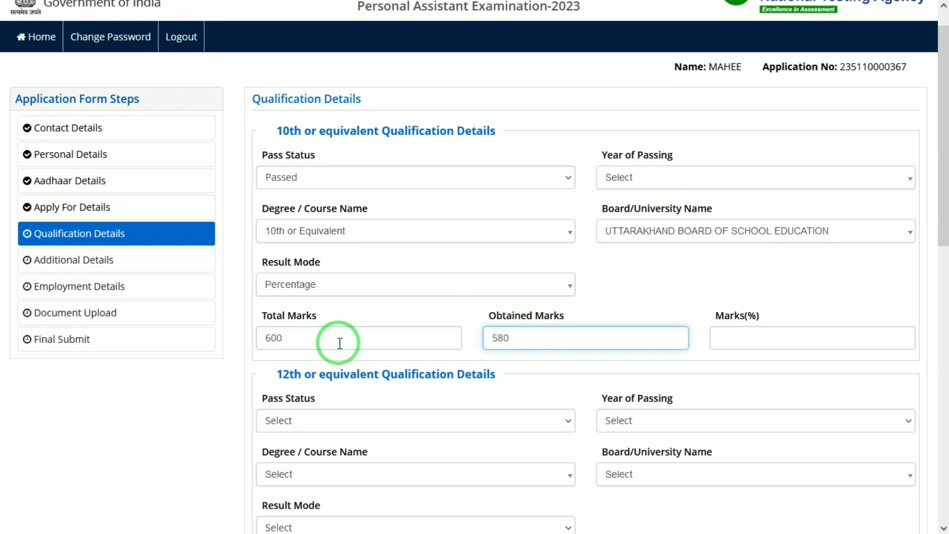
key("Tab")
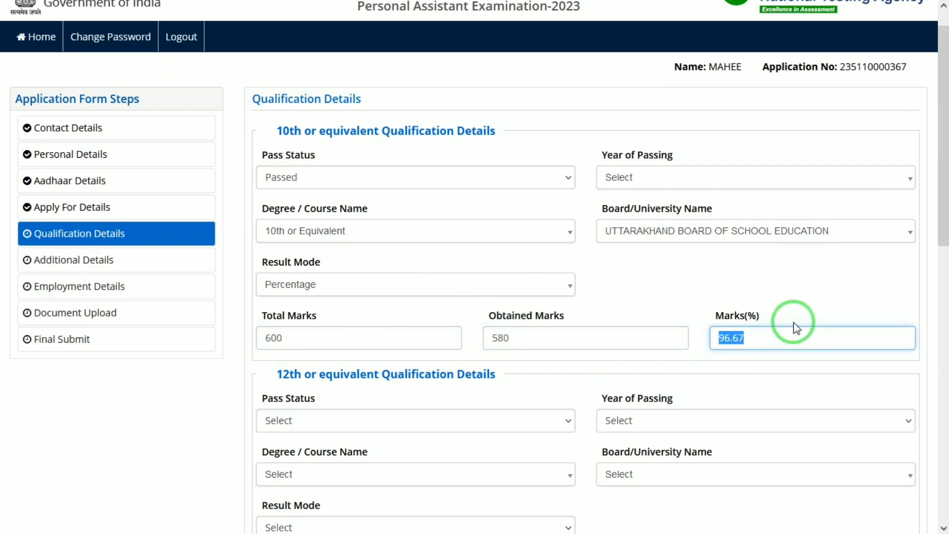
Step: In the 12th or equivalent qualification details, set the pass status to Passed and the year of passing to 2017
left_click(419, 431)
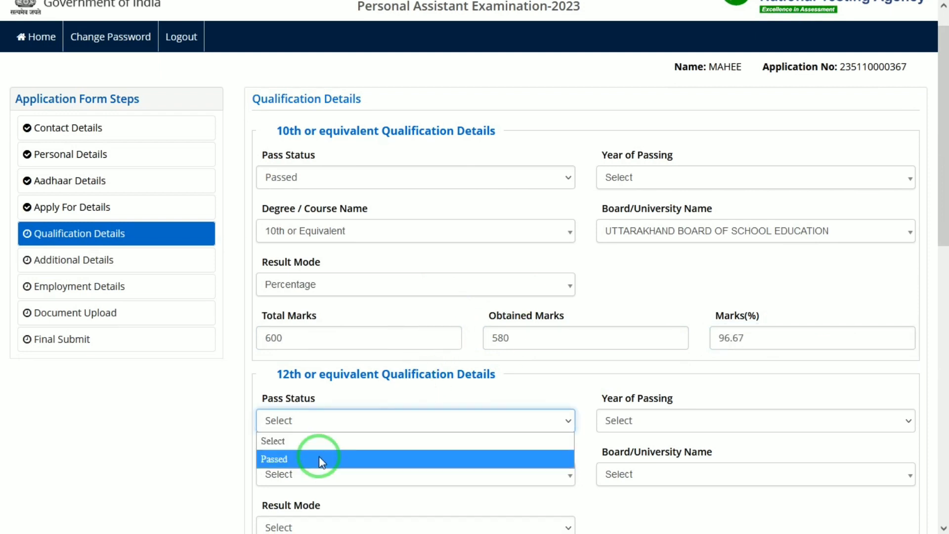
left_click(319, 456)
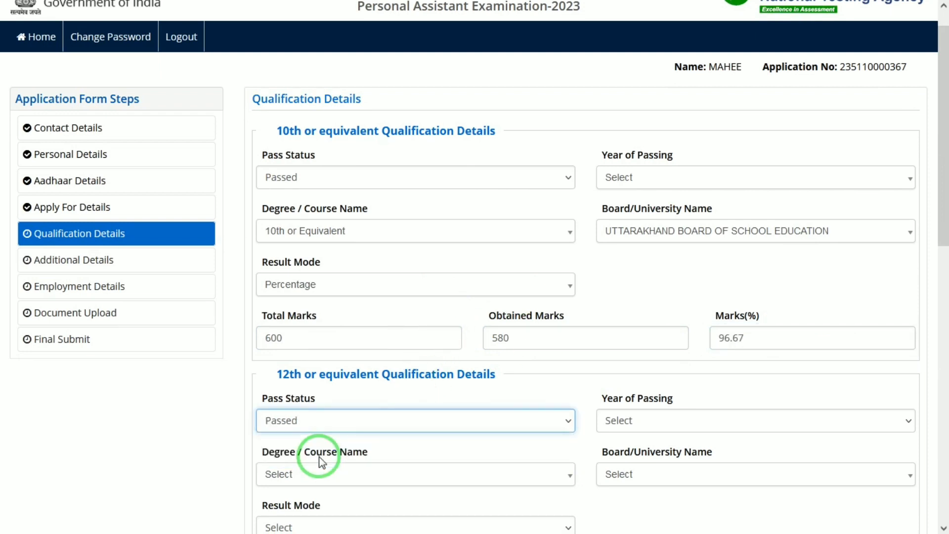
left_click(633, 418)
key("Down")
key("Down")
key("Down")
key("Down")
key("Down")
key("Down")
key("Return")
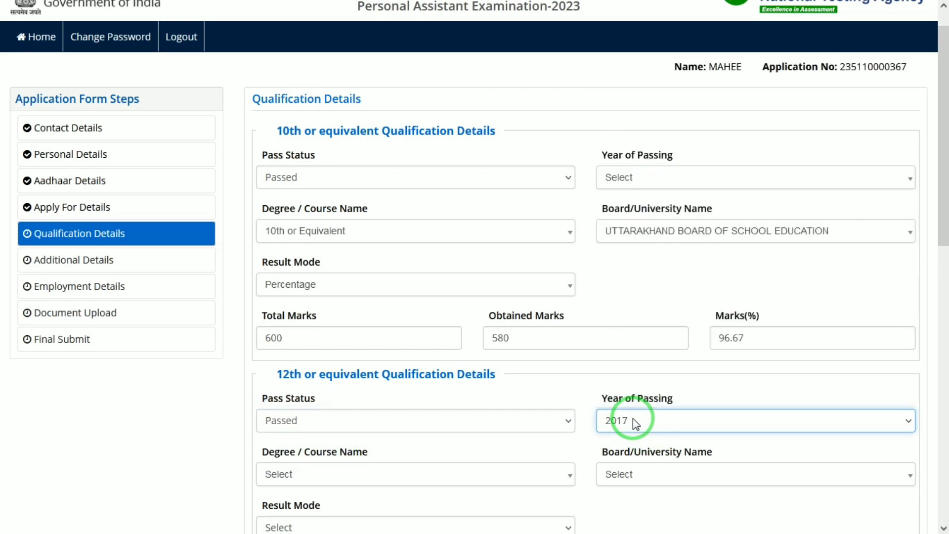
Step: Set the year of passing in the 10th or equivalent qualification details to 2015
left_click(666, 179)
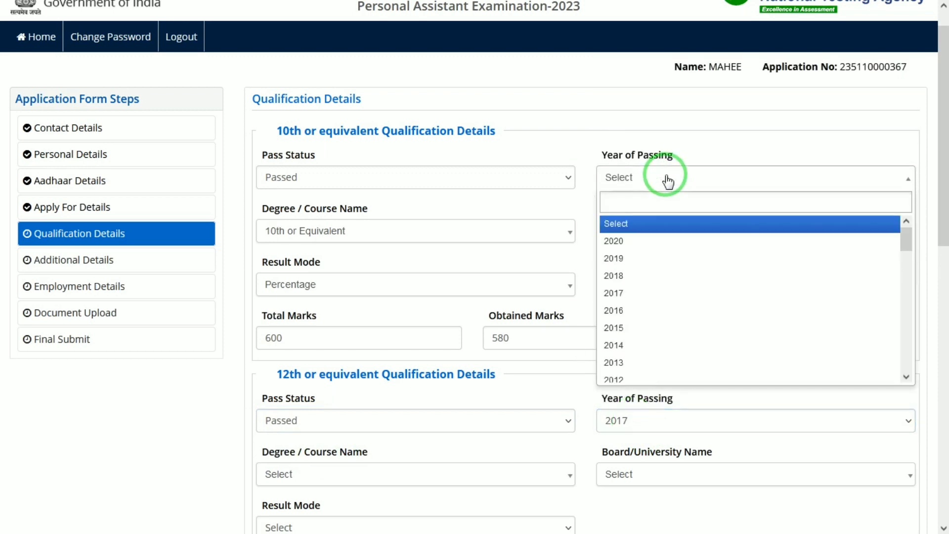
type("2015")
key("Return")
left_click(666, 179)
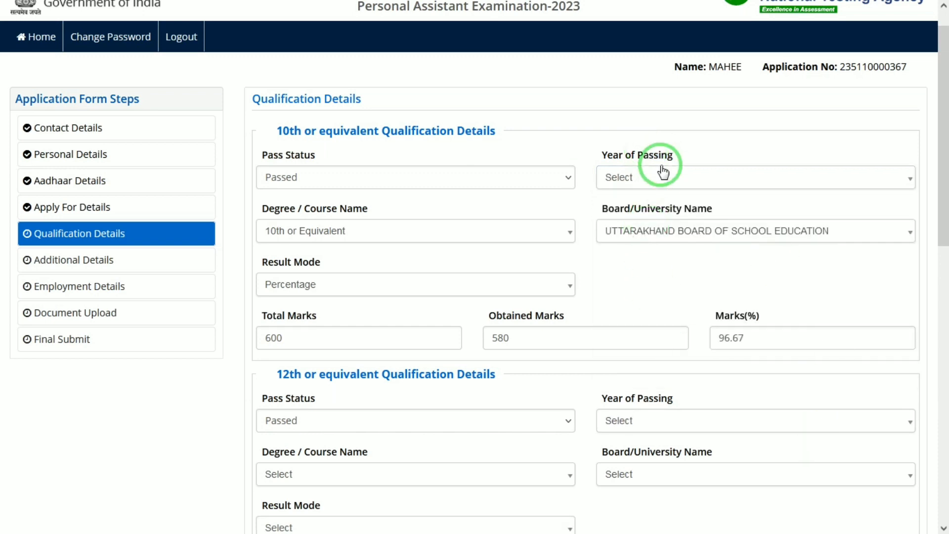
left_click(660, 181)
type("2015")
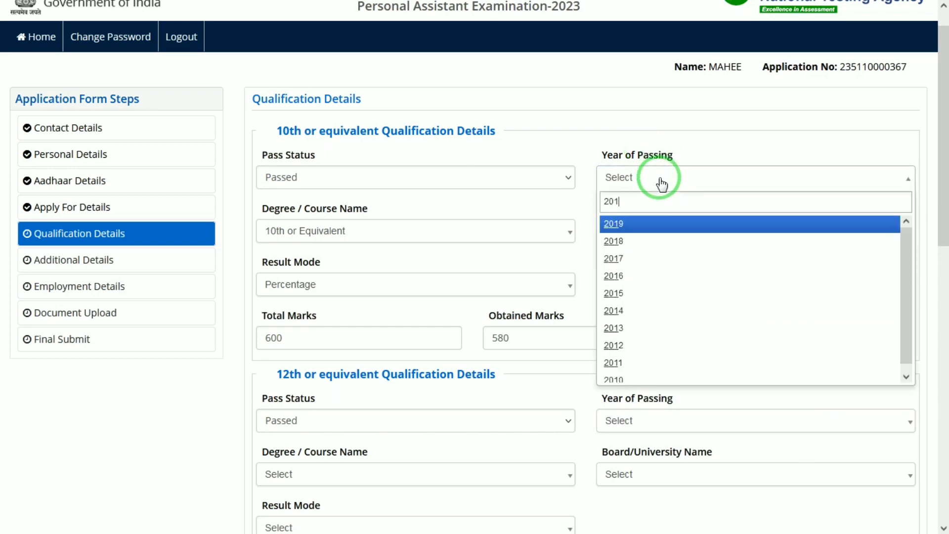
key("Return")
left_click(703, 285)
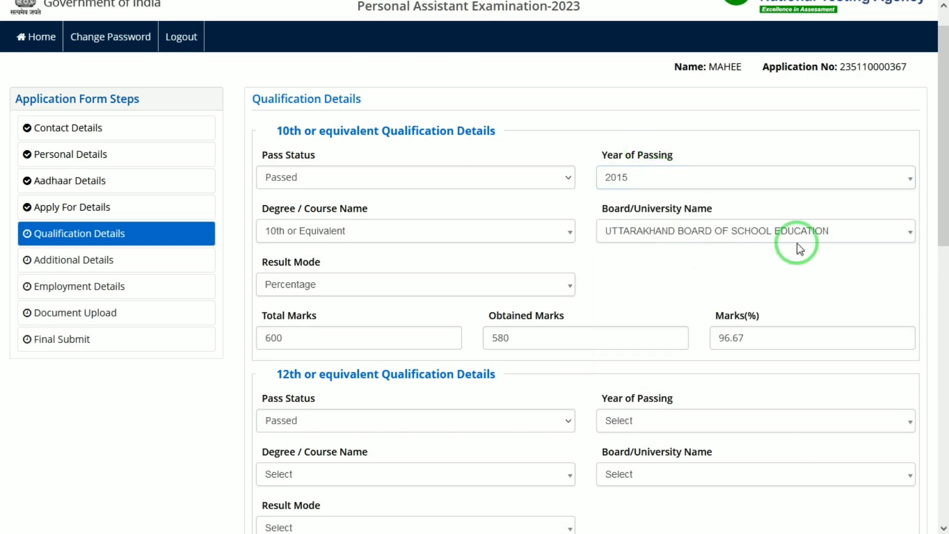
Step: Choose 2017 again as the year of passing in the 12th or equivalent qualification details
left_click_drag(948, 136, 941, 174)
left_click(660, 334)
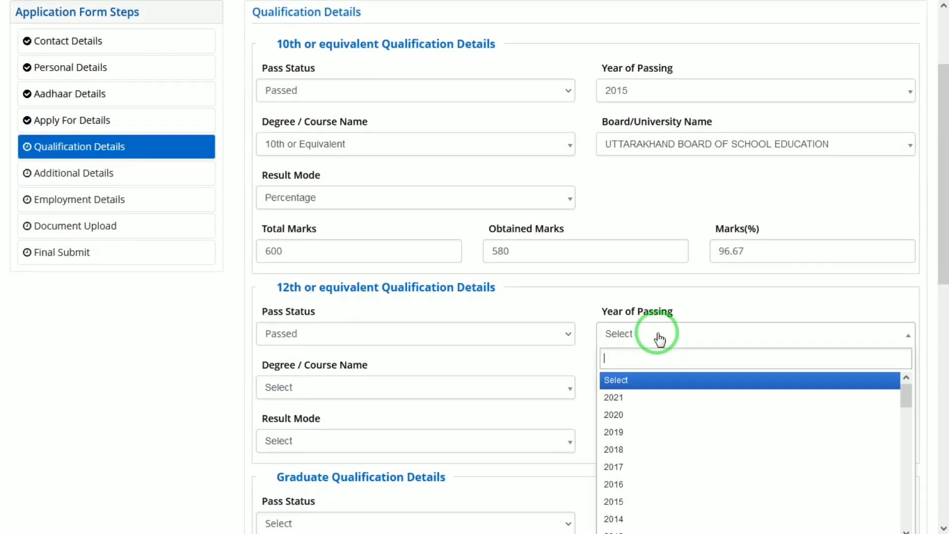
type("2017")
key("Return")
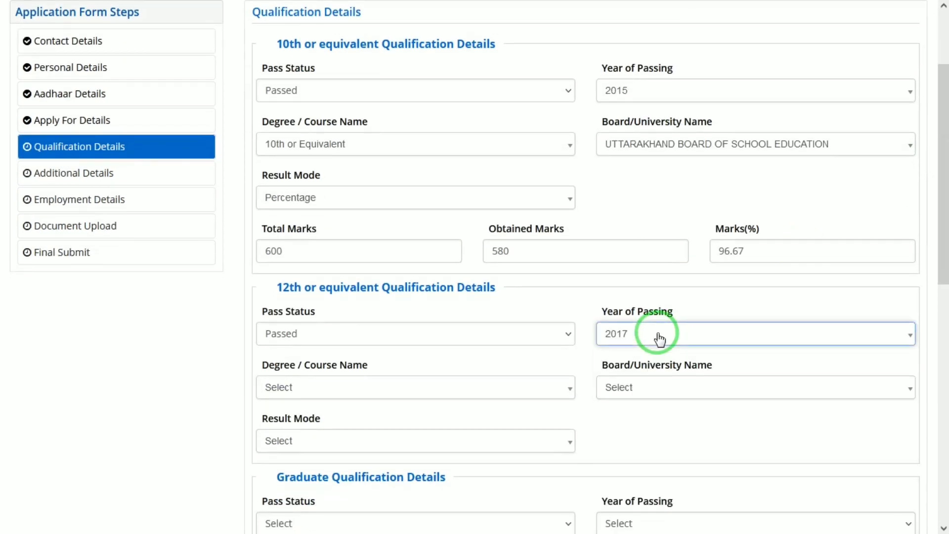
Step: For the 12th qualification, choose Class 12th or equivalent as the course, Uttarakhand Board of School Education as the board, and Percentage as result mode
left_click(276, 391)
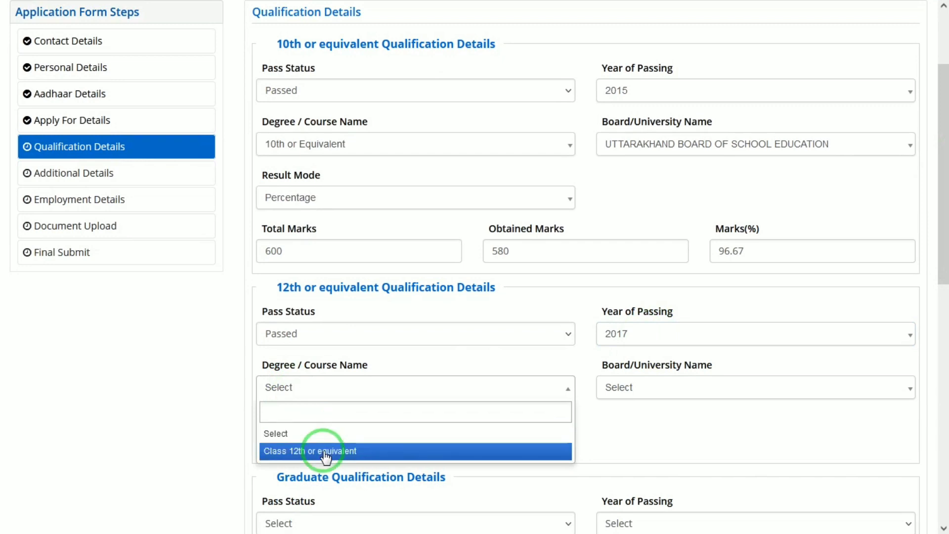
left_click(313, 449)
left_click(623, 388)
type("UTT")
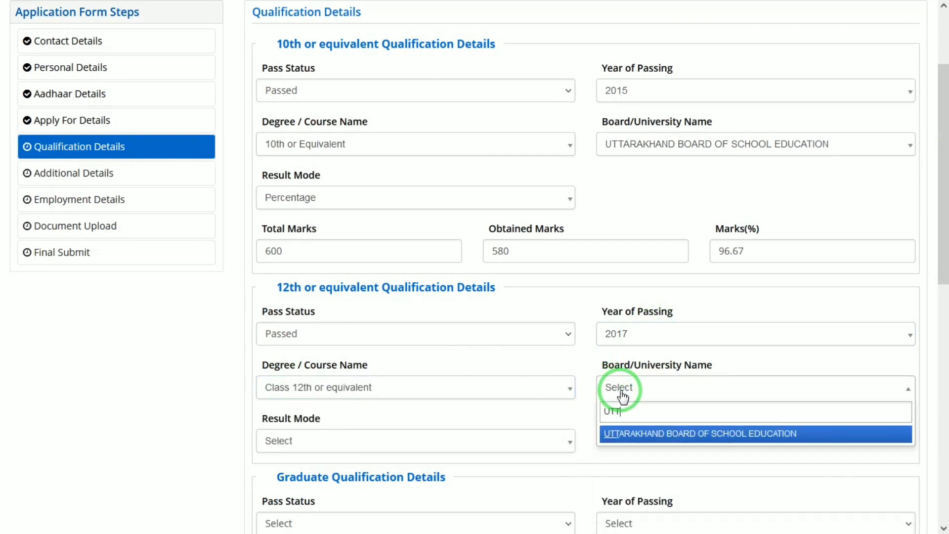
key("Return")
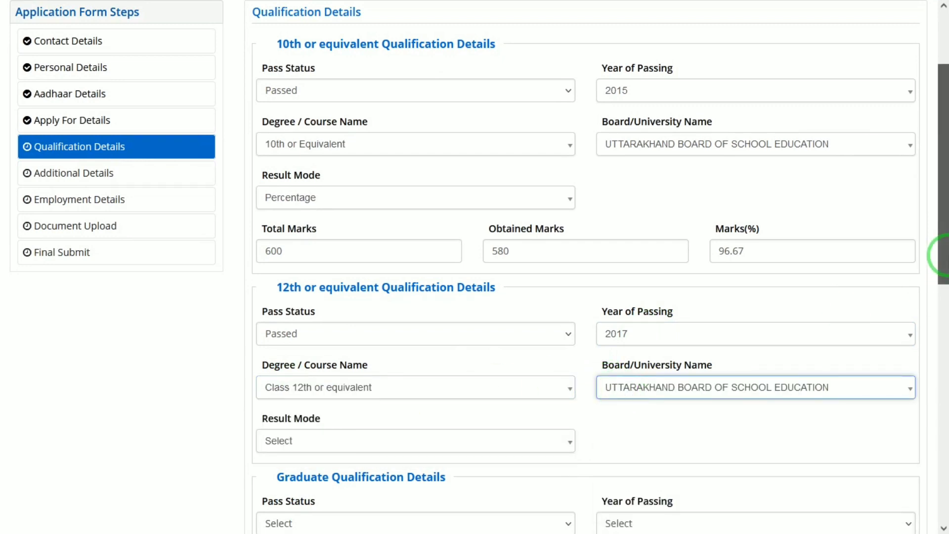
left_click_drag(941, 260, 943, 296)
left_click(339, 346)
left_click(275, 403)
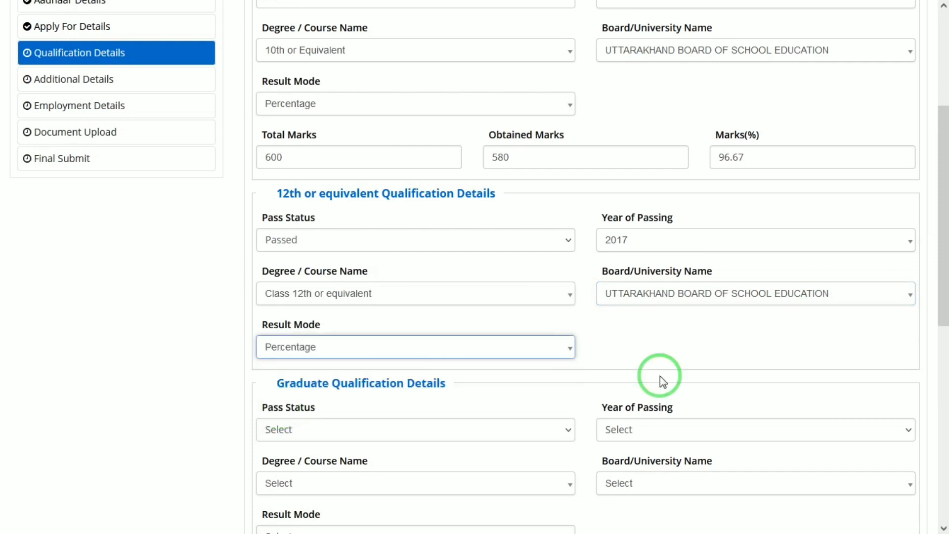
Step: Enter 500 as the total marks and 455 as the obtained marks in the 12th or equivalent qualification details
left_click_drag(942, 267, 943, 292)
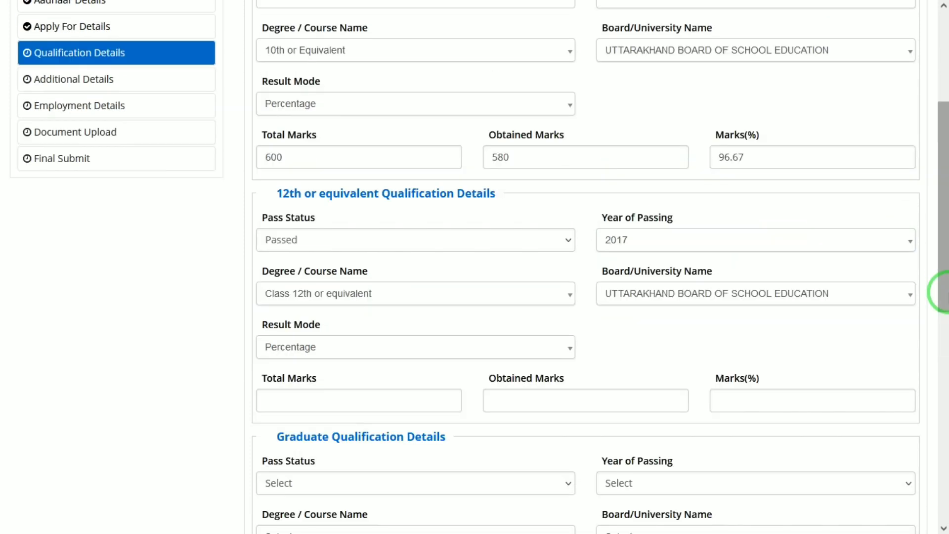
left_click(389, 399)
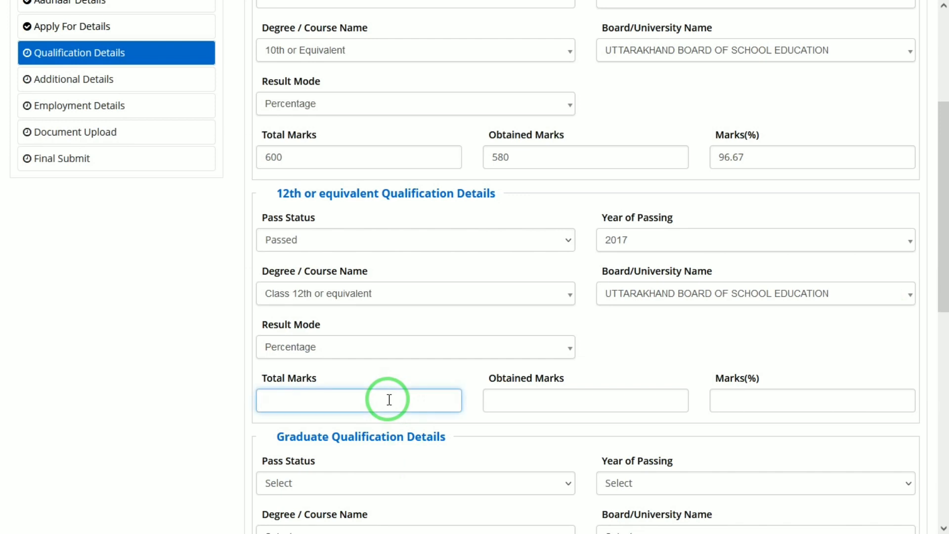
type("500")
key("Tab")
type("455")
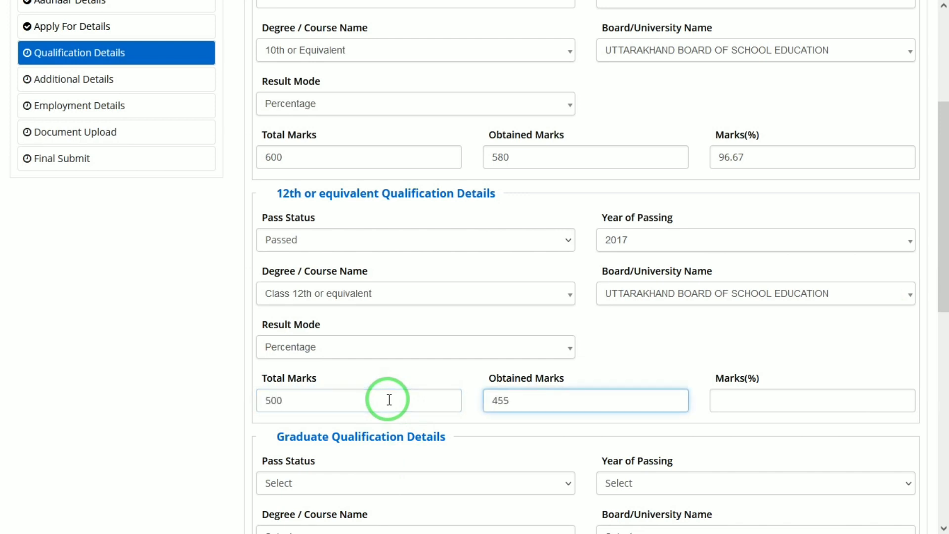
key("Tab")
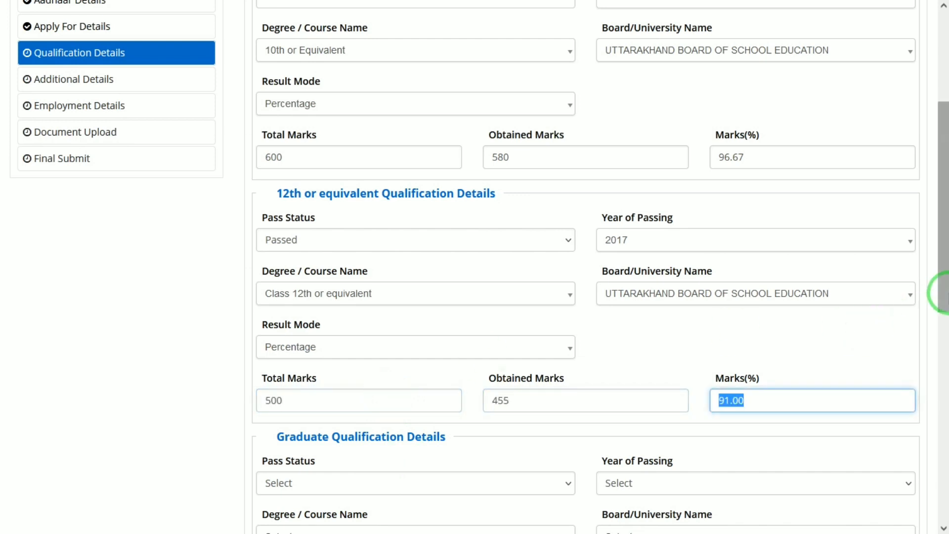
Step: In the Graduate Qualification Details, set the pass status to Passed and try to choose a year of passing
left_click_drag(944, 295, 944, 378)
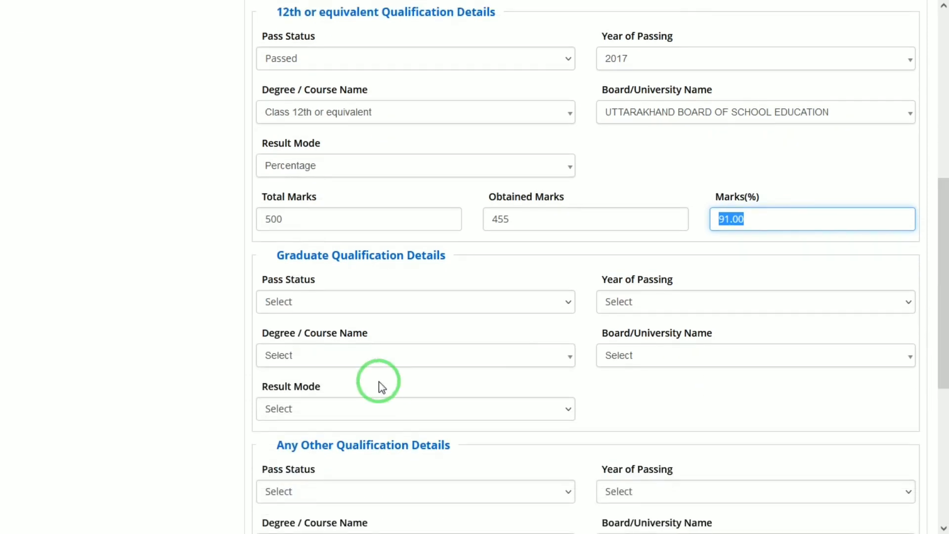
left_click(302, 305)
left_click(271, 341)
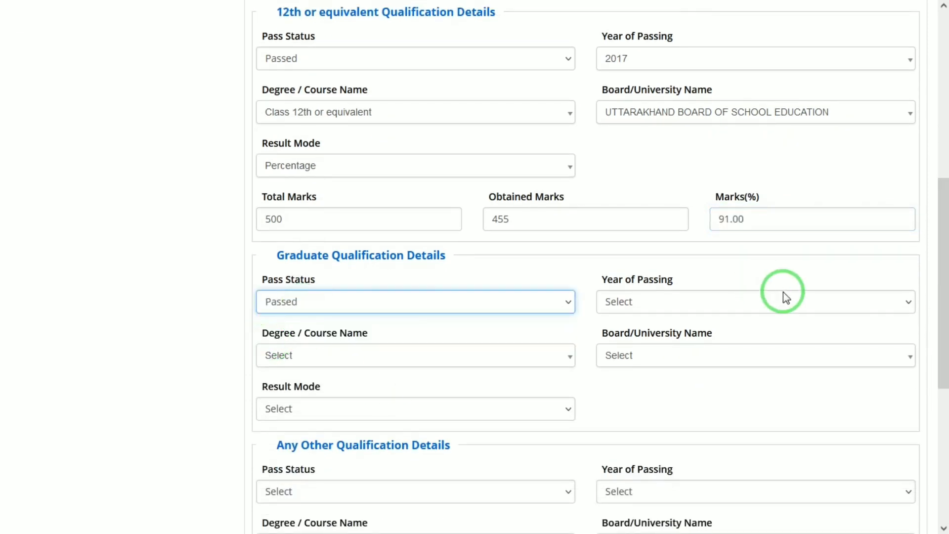
left_click(680, 315)
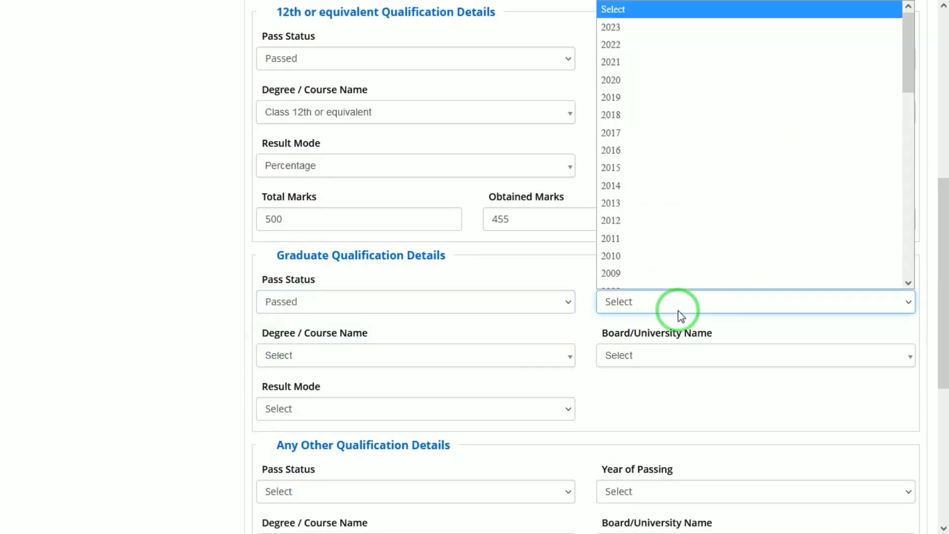
key("Down")
key("Down")
key("Down")
key("Down")
key("Return")
Step: Choose Bachelor of Arts (BA) as the graduate degree and Adikavi Nannaya University as the university
left_click(376, 358)
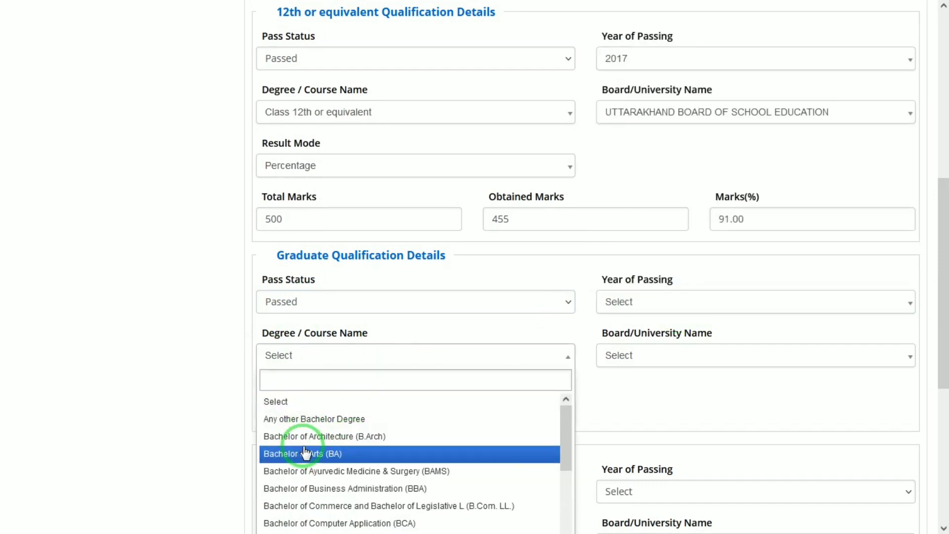
left_click(310, 455)
left_click(621, 359)
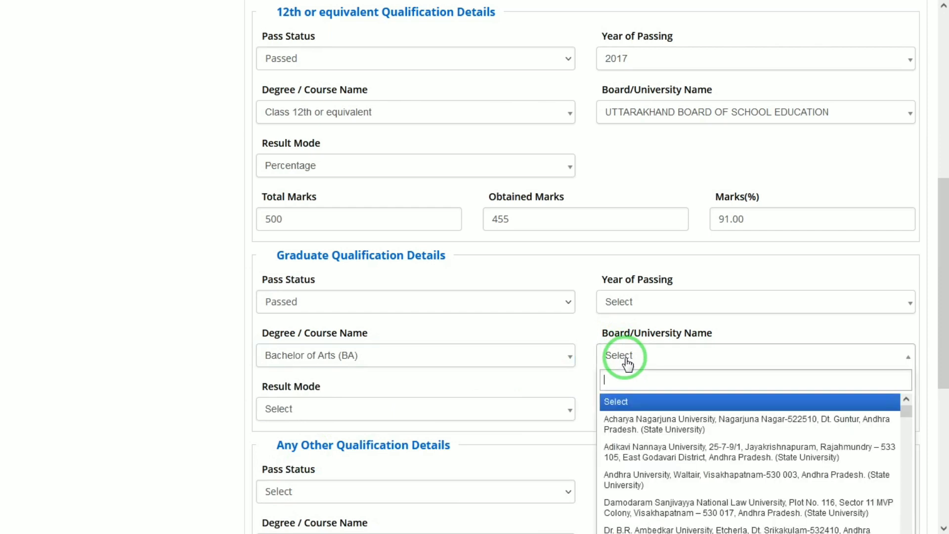
left_click(610, 452)
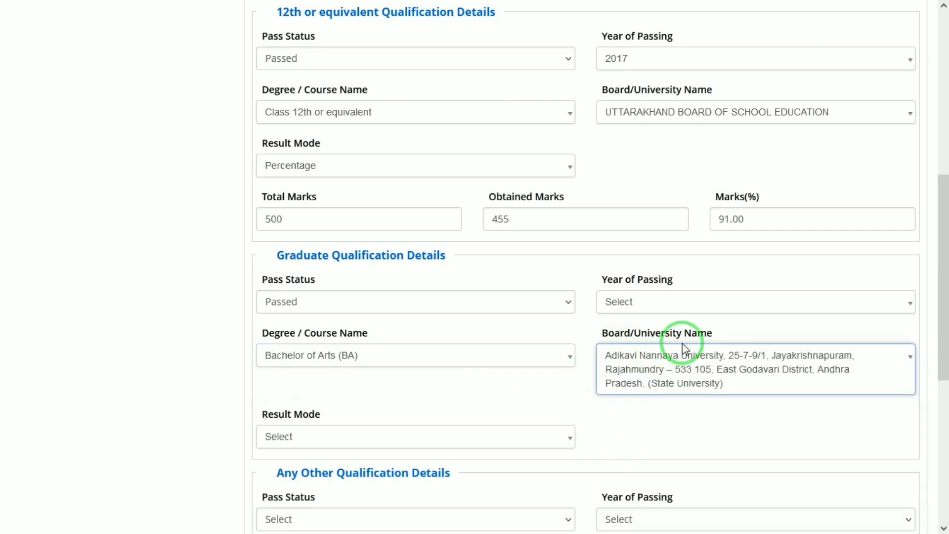
Step: Set the graduate qualification's year of passing to 2020 and its result mode to Percentage
left_click(631, 311)
type("2020")
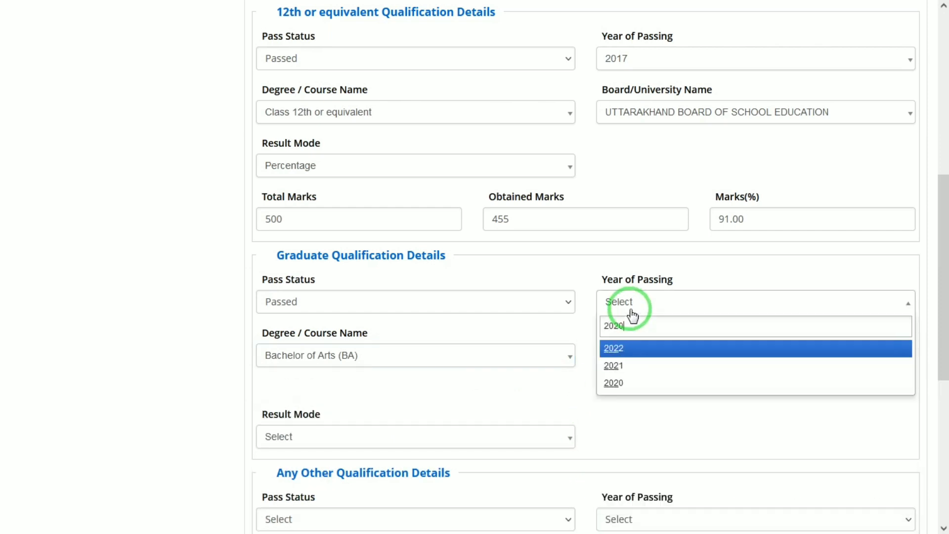
key("Return")
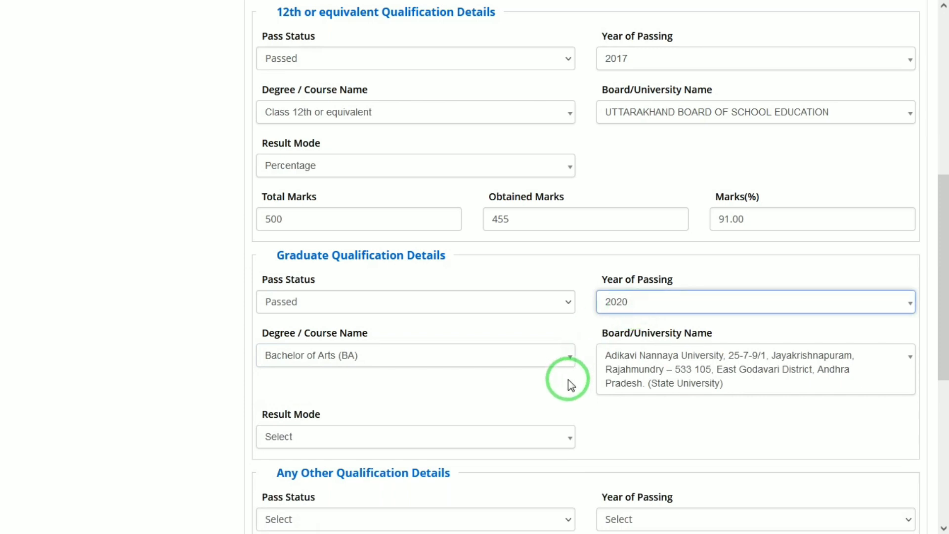
left_click(429, 435)
left_click(287, 500)
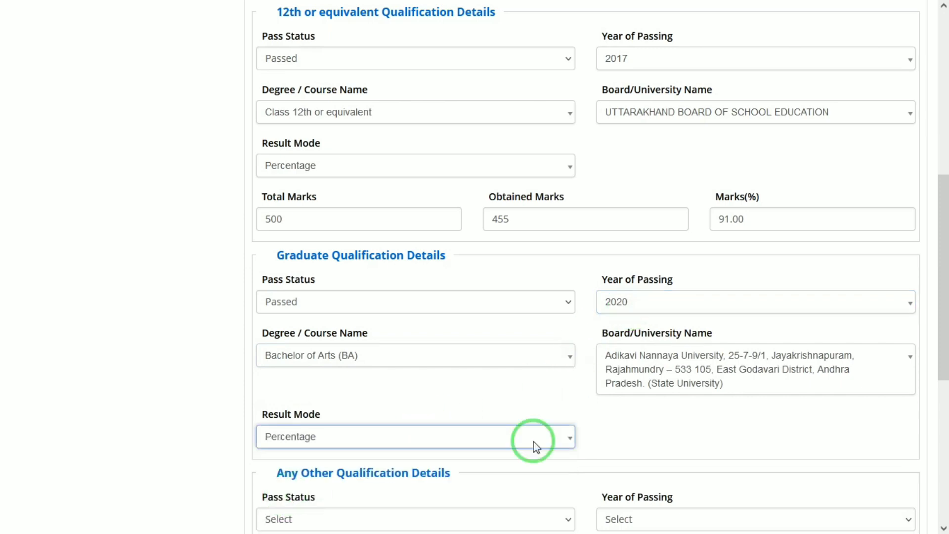
Step: Set the pass status in the Any Other Qualification Details to Not Applicable
left_click_drag(942, 282, 944, 374)
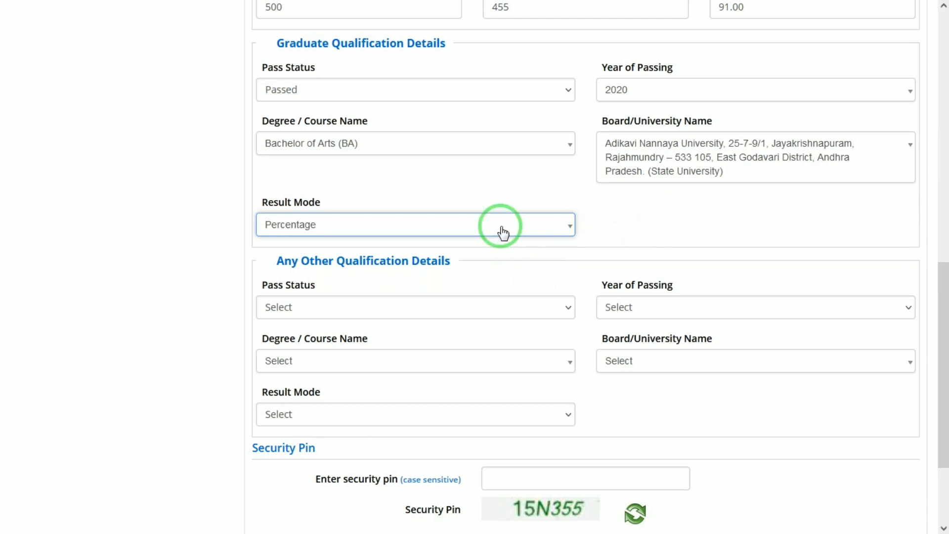
left_click_drag(943, 307, 942, 357)
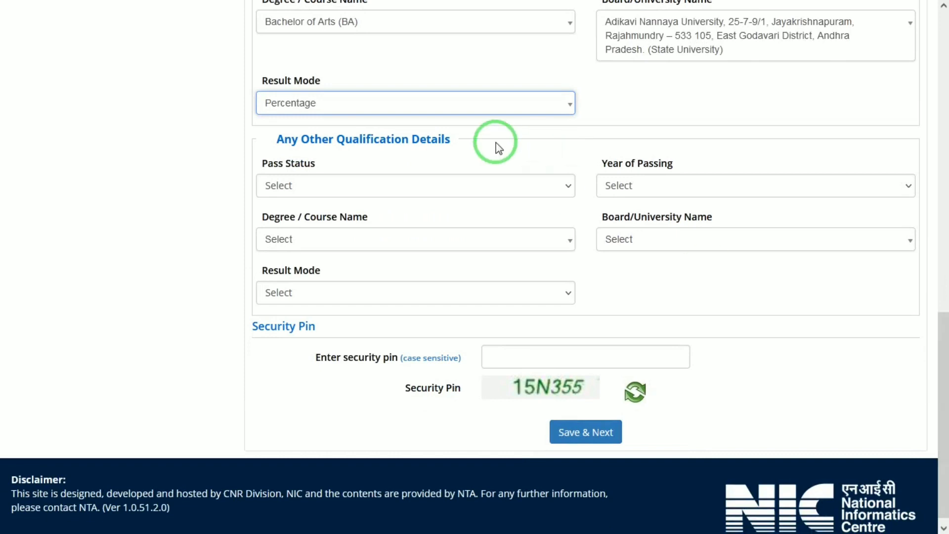
left_click(318, 186)
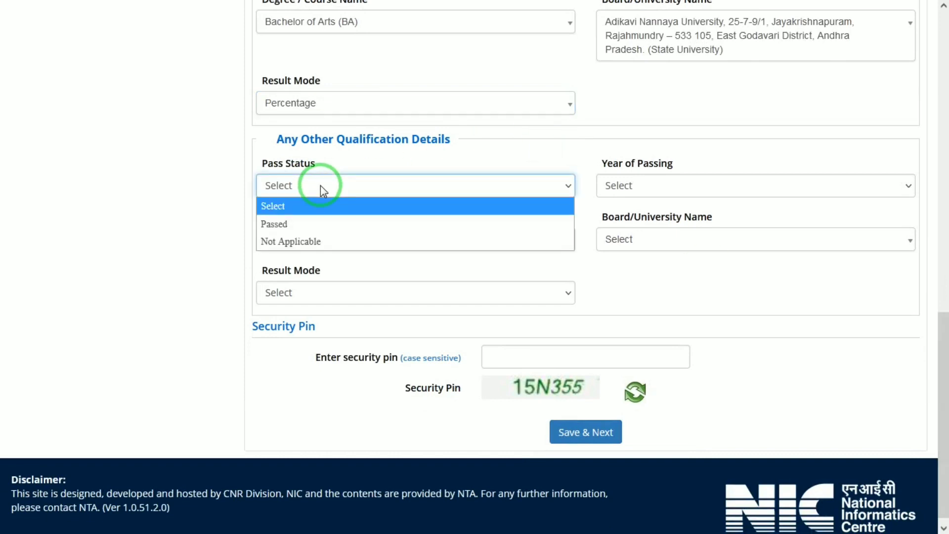
left_click(300, 240)
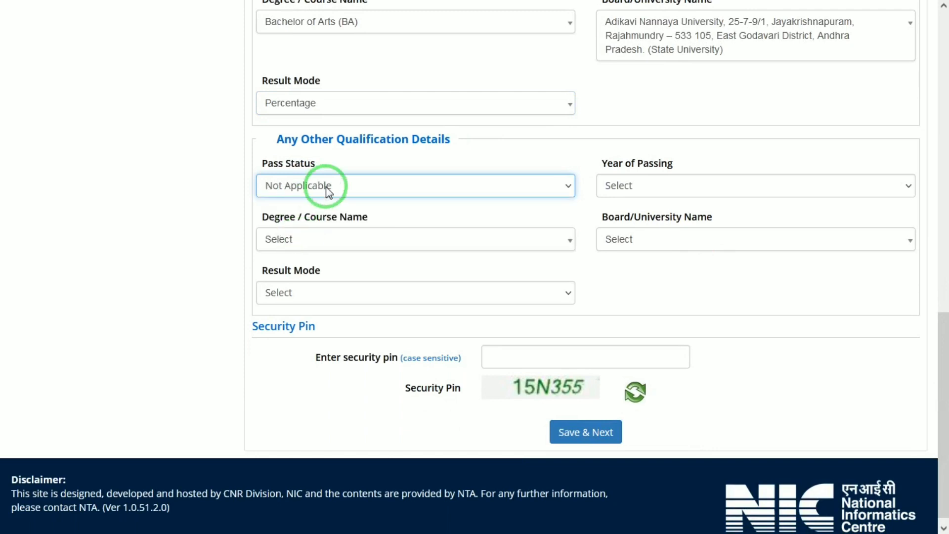
left_click(328, 191)
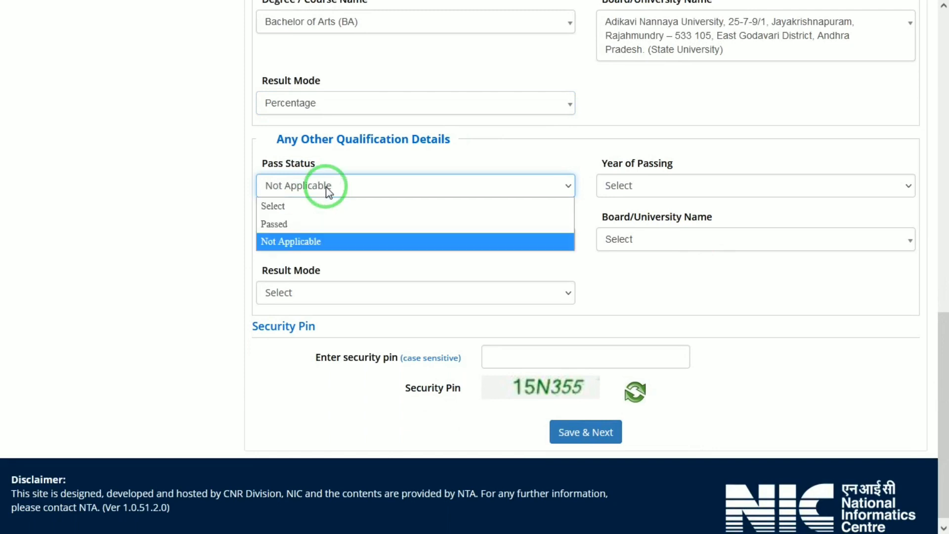
left_click(328, 192)
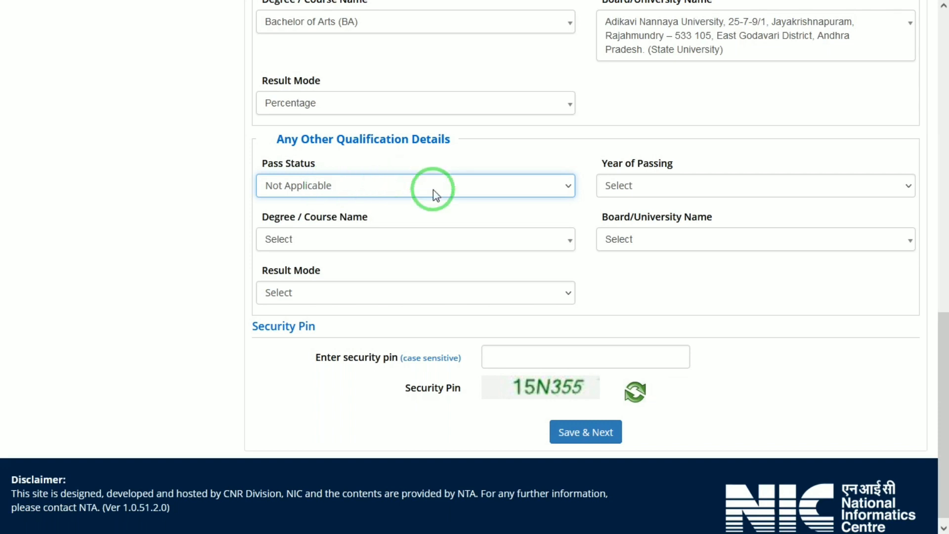
Step: Enter the case-sensitive security pin and save and submit the Qualification Details section
scroll(942, 413, "down", 1)
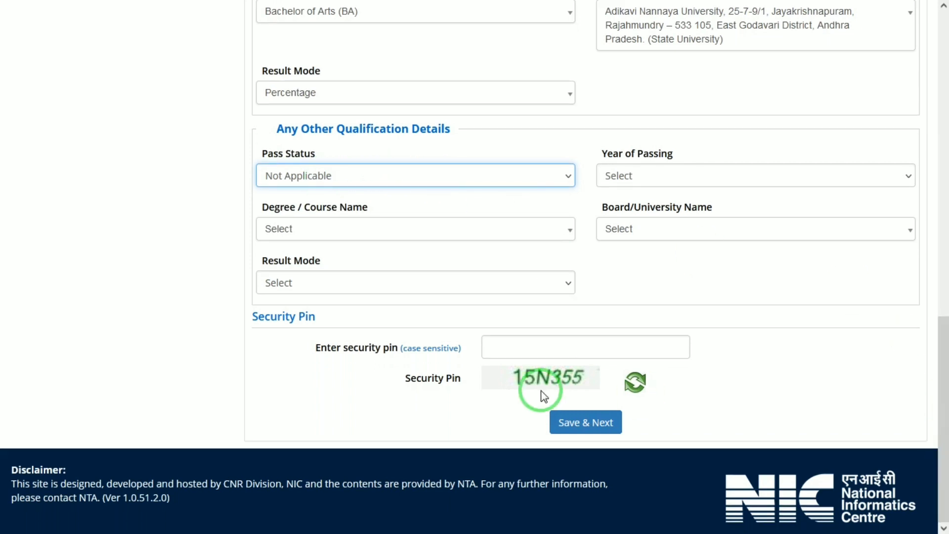
left_click(524, 348)
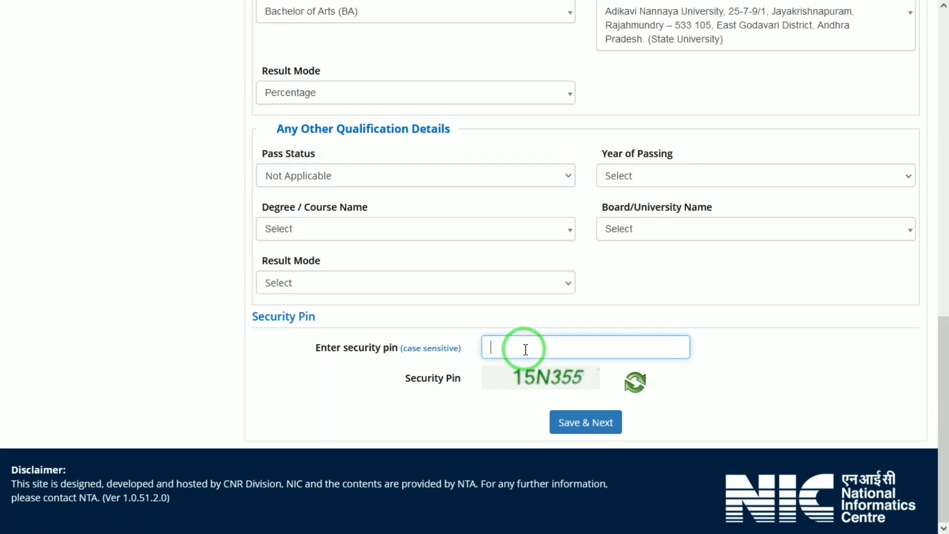
type("15N355")
left_click(591, 431)
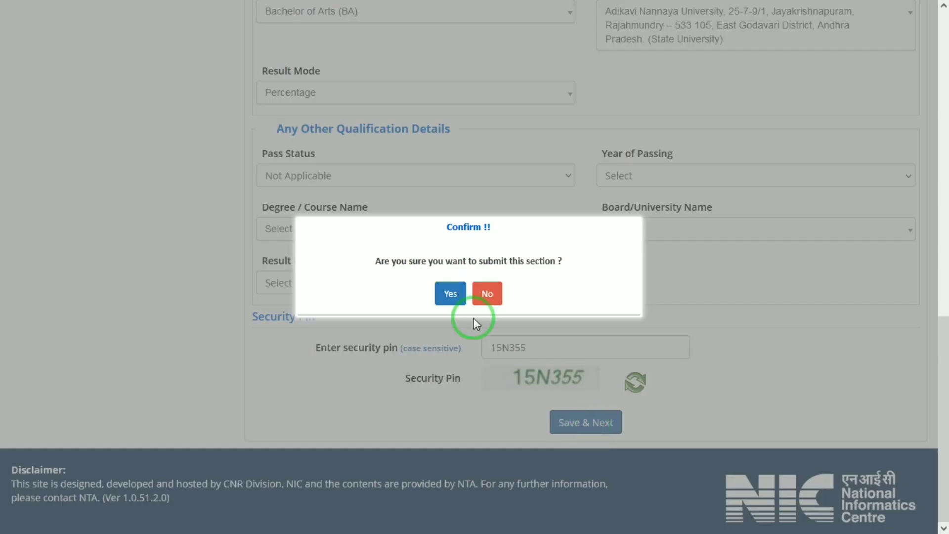
left_click(452, 293)
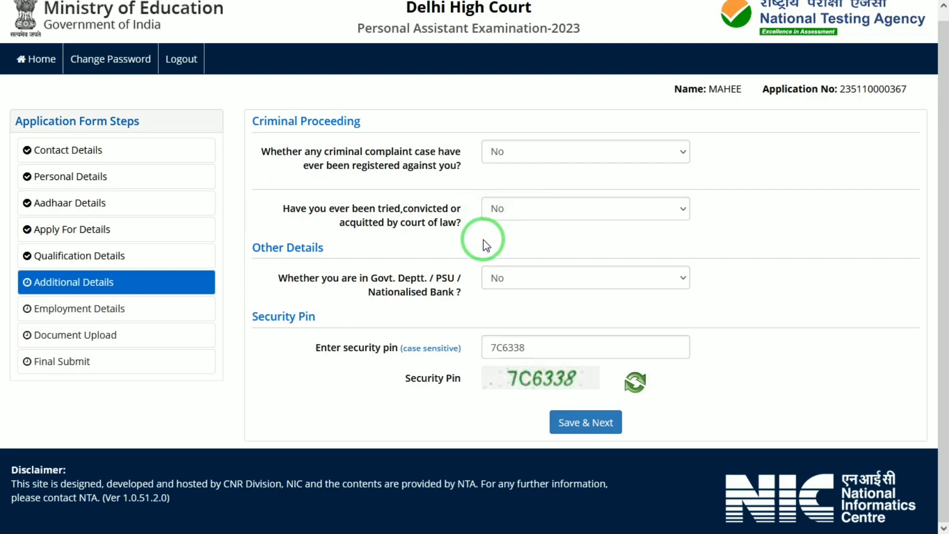
Step: Save and submit the Additional Details section, and answer No to being an employee of the Delhi High Court
left_click(581, 430)
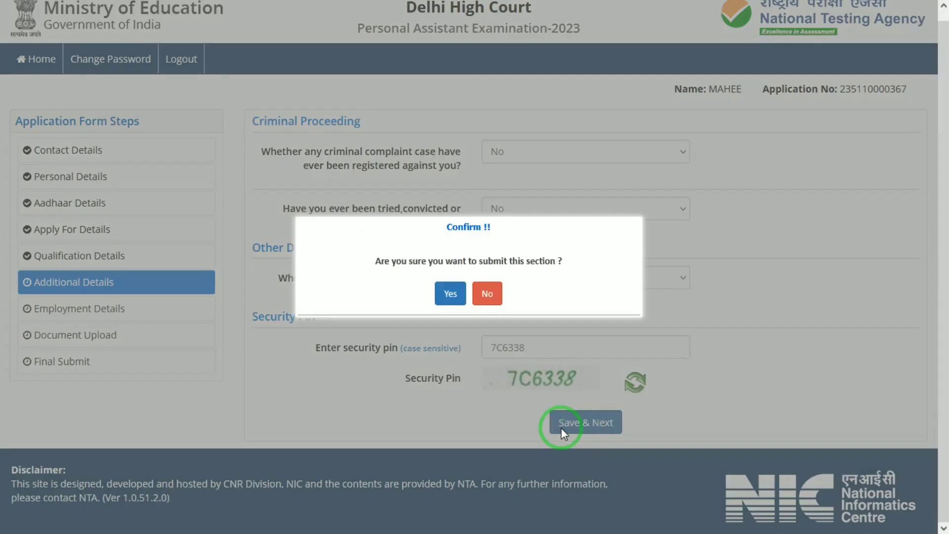
left_click(447, 292)
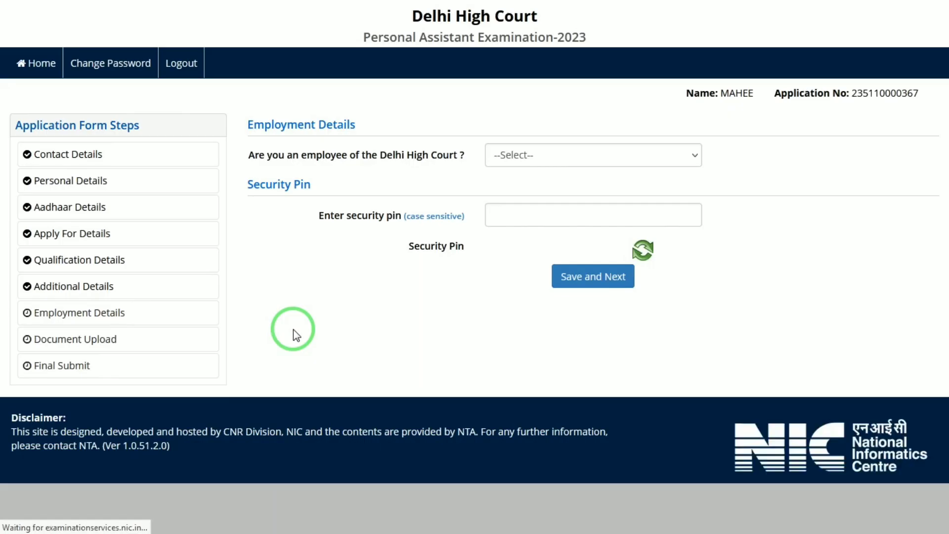
left_click(541, 163)
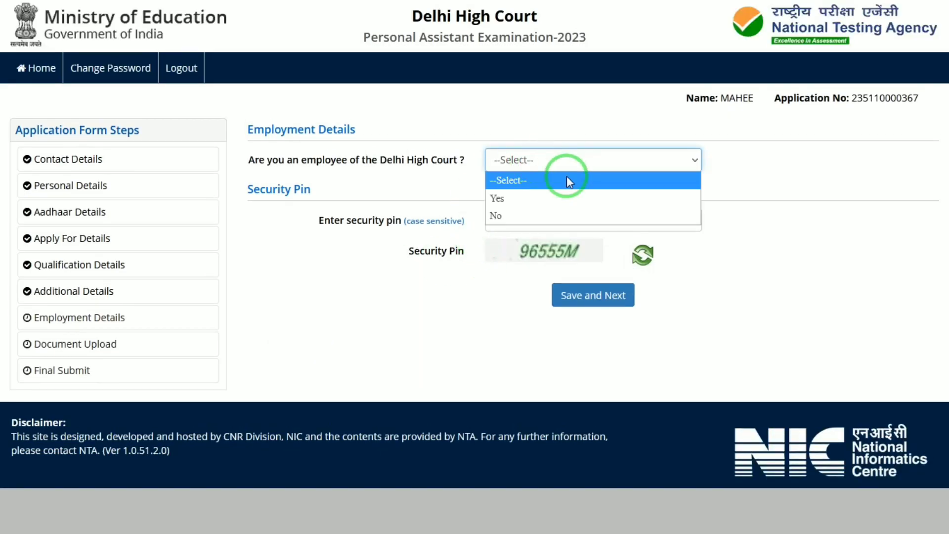
left_click(509, 215)
Step: Enter the case-sensitive security pin and save and submit the Employment Details section
left_click(526, 225)
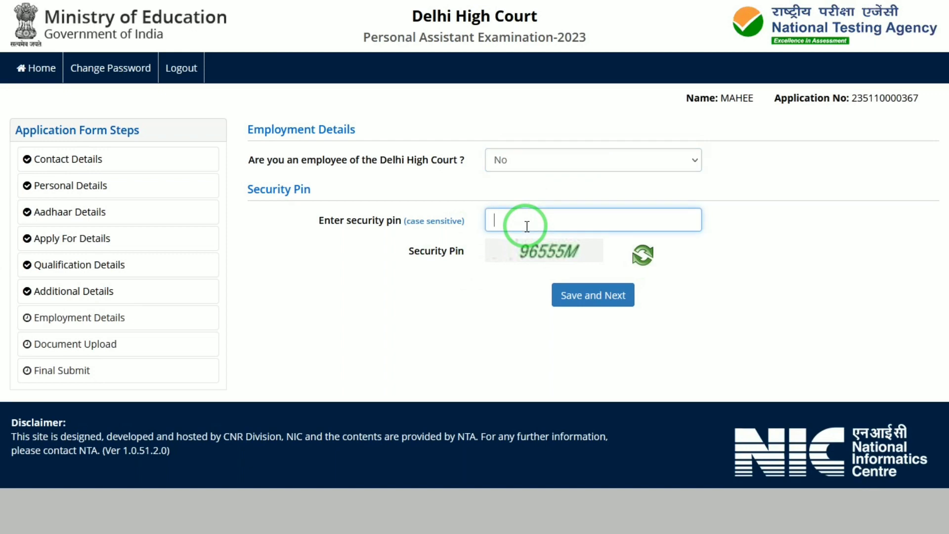
type("96555m")
key("BackSpace")
type("M")
left_click(590, 295)
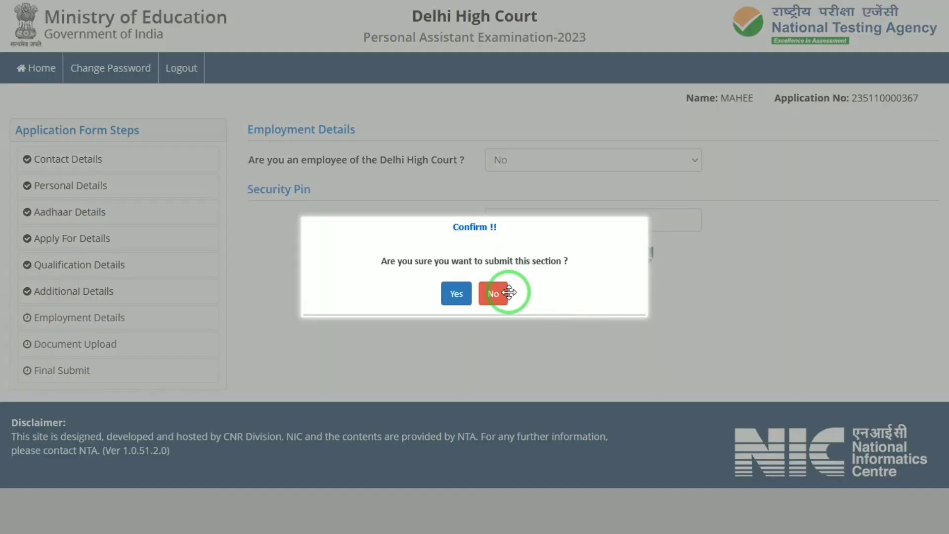
left_click(464, 289)
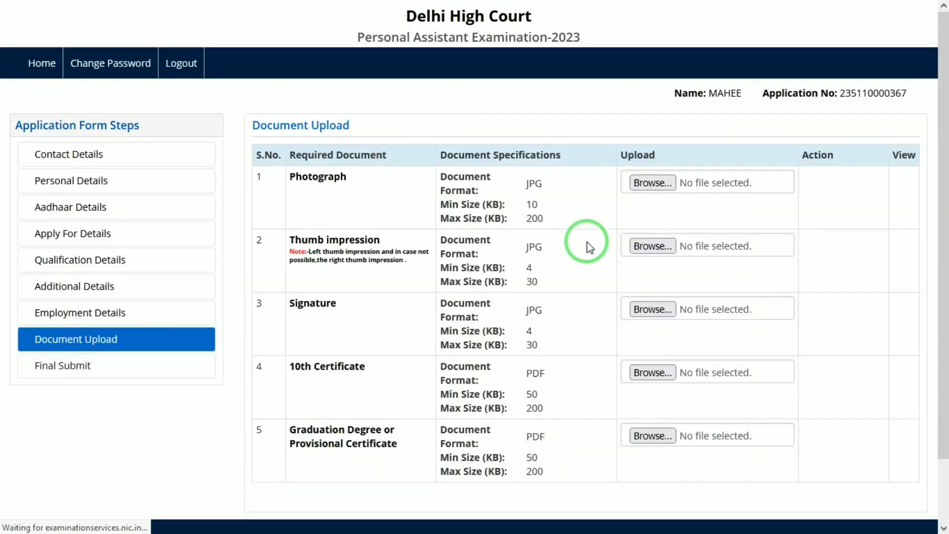
scroll(941, 198, "down", 1)
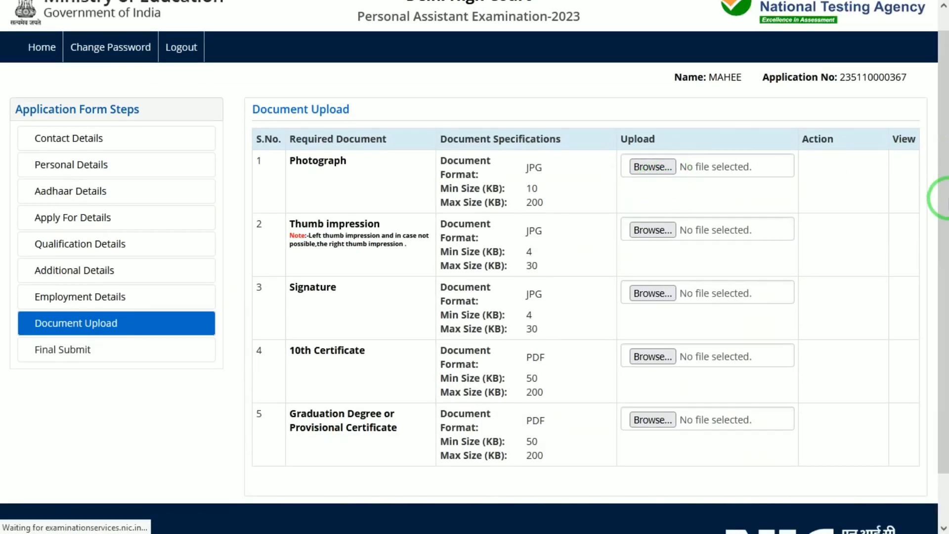
left_click(652, 166)
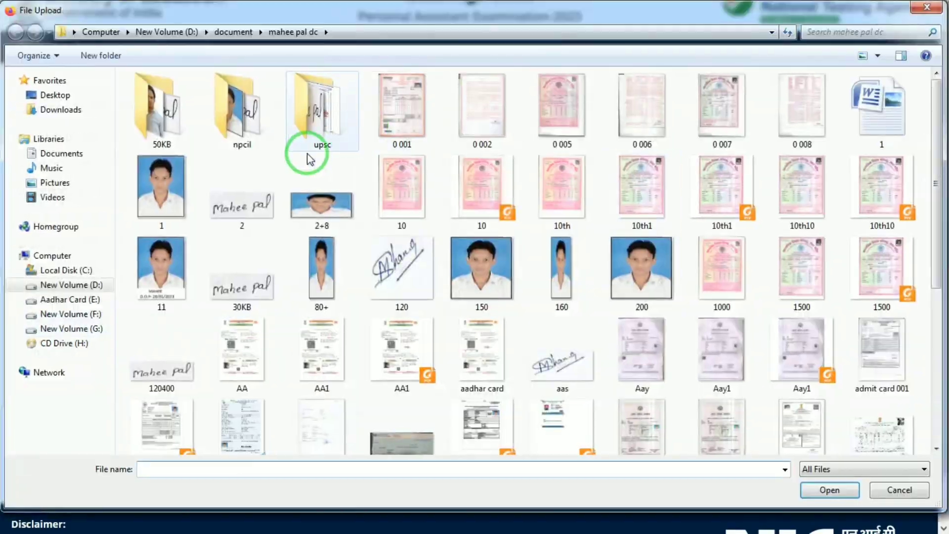
double_click(153, 217)
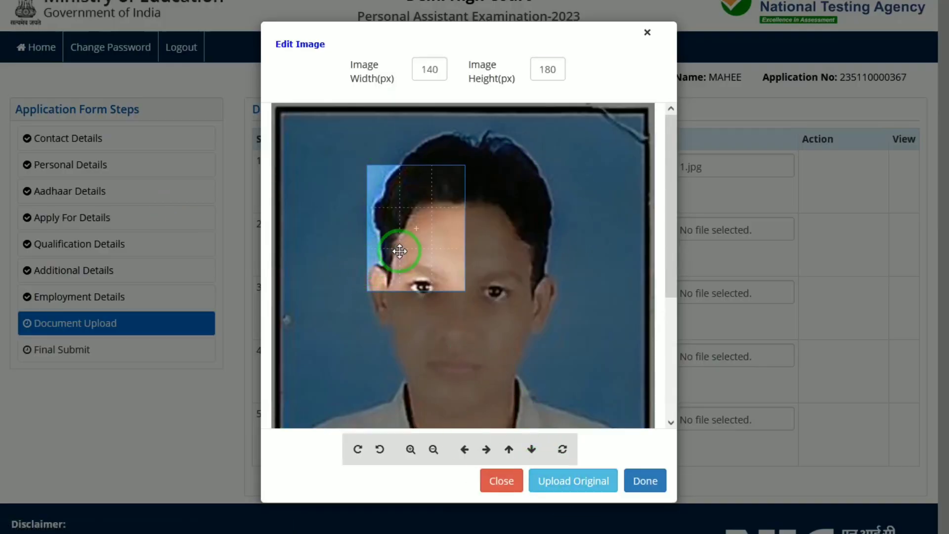
left_click_drag(399, 251, 377, 192)
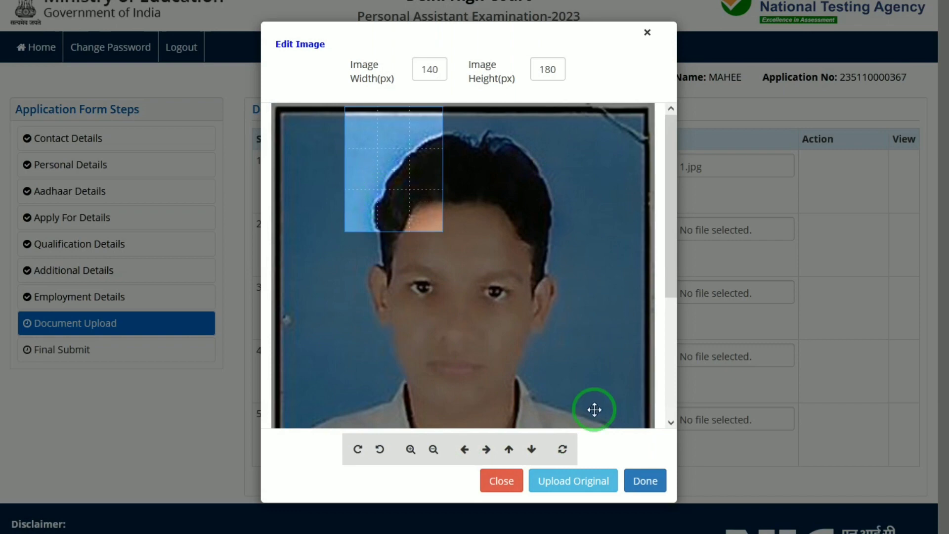
left_click(576, 482)
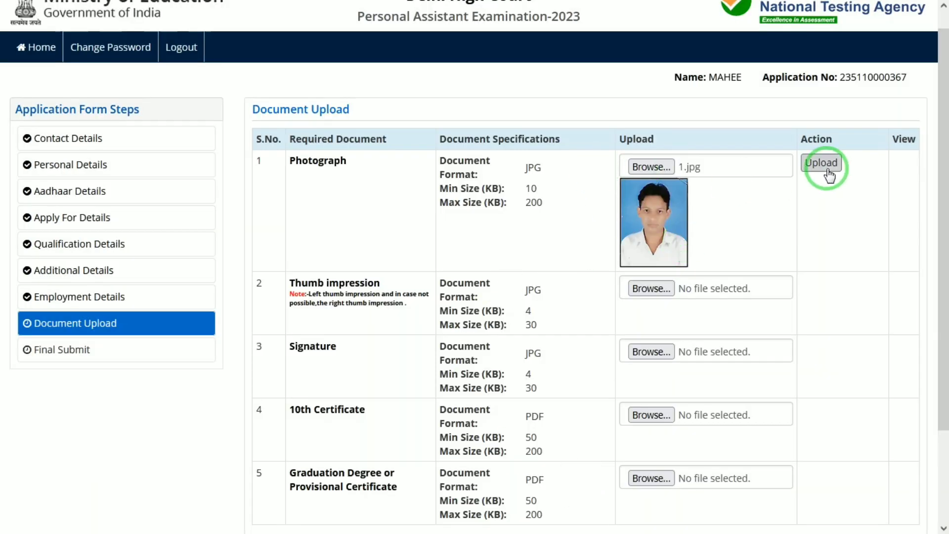
left_click(825, 164)
left_click(517, 212)
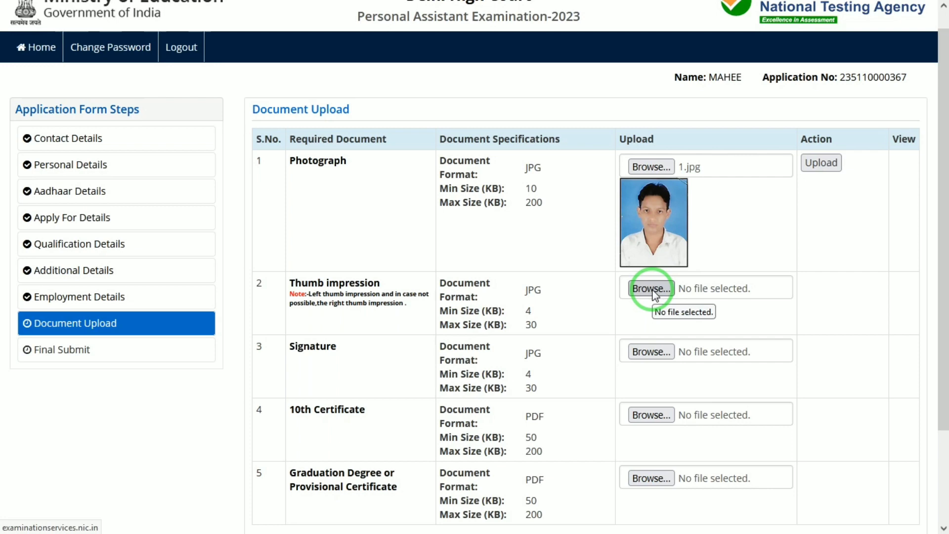
left_click_drag(938, 250, 938, 328)
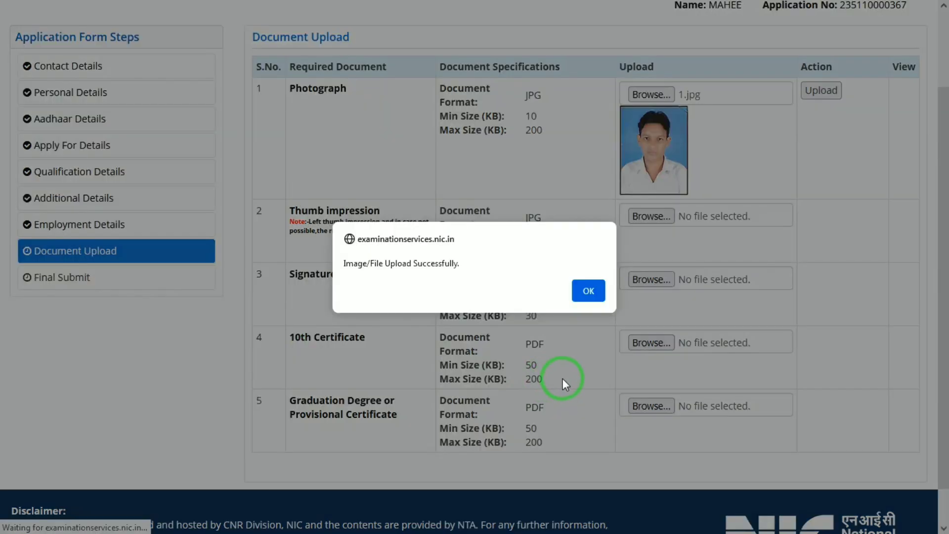
left_click(579, 291)
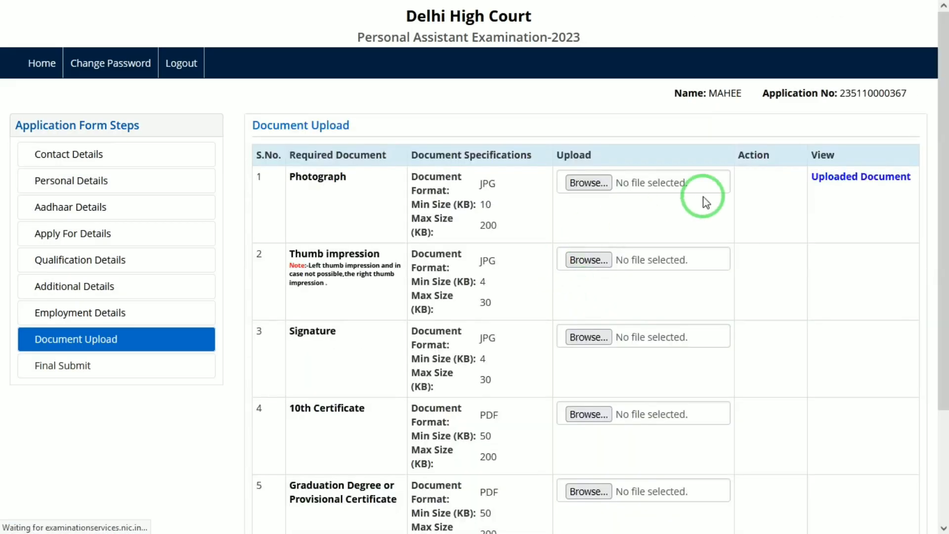
Step: Upload the image 2.jpg as the thumb impression document
left_click(599, 262)
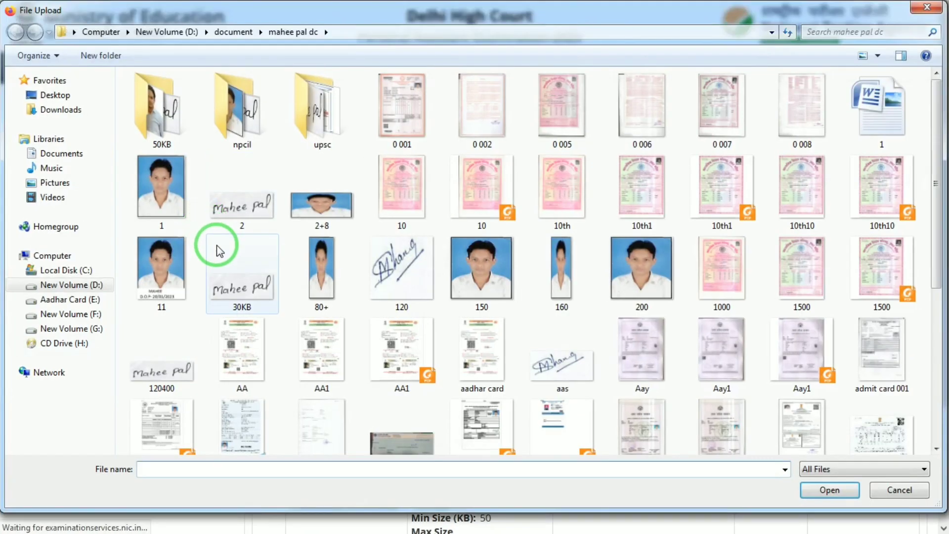
double_click(250, 206)
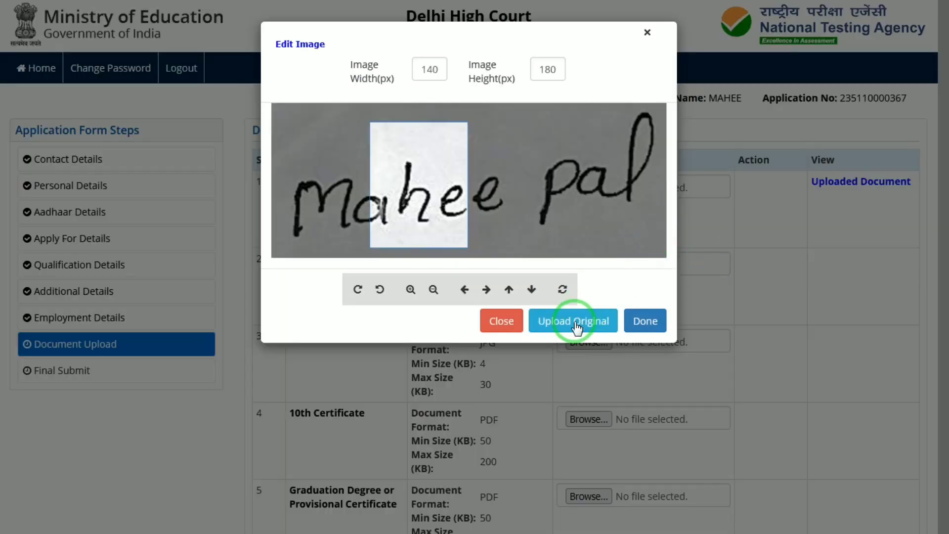
left_click(579, 322)
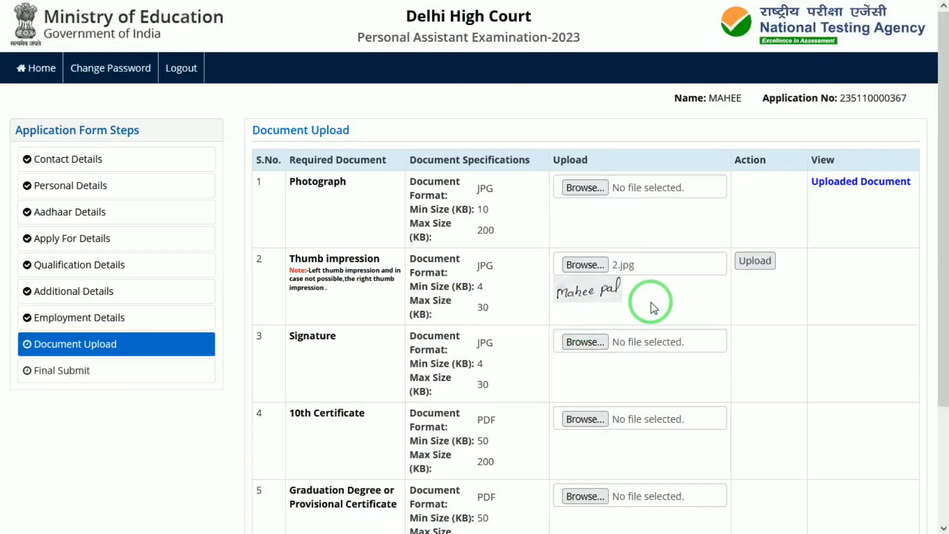
left_click(758, 262)
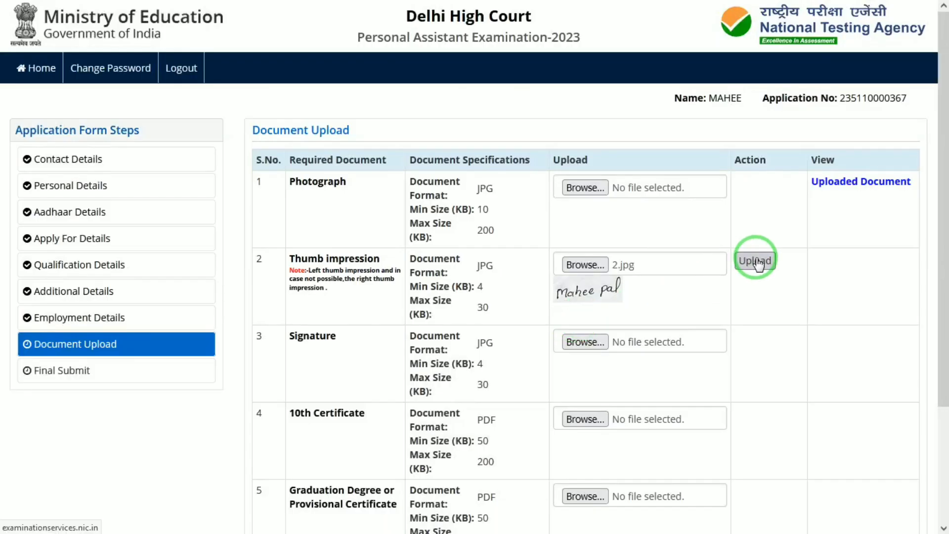
left_click_drag(940, 187, 941, 281)
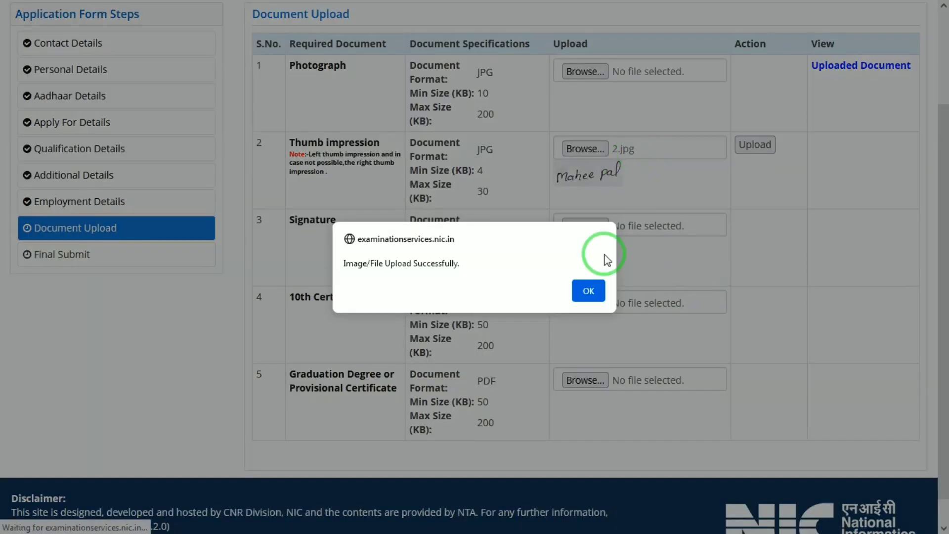
left_click(586, 283)
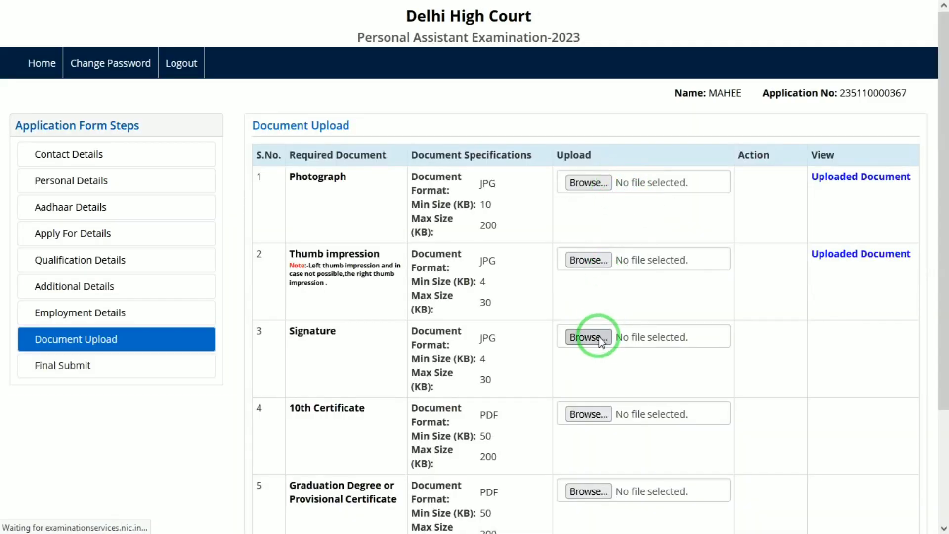
Step: Upload the image 2.jpg as the signature document
left_click(588, 337)
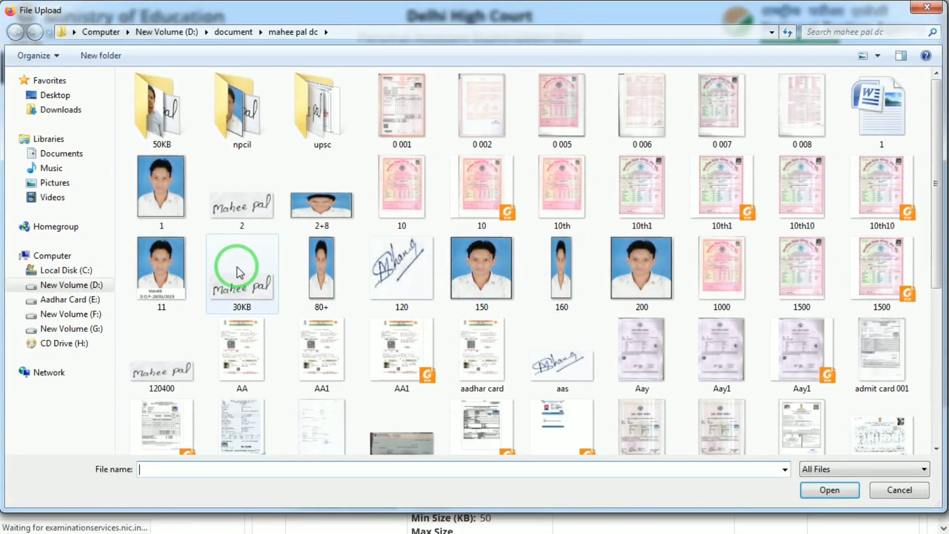
left_click(247, 220)
double_click(247, 217)
left_click(574, 322)
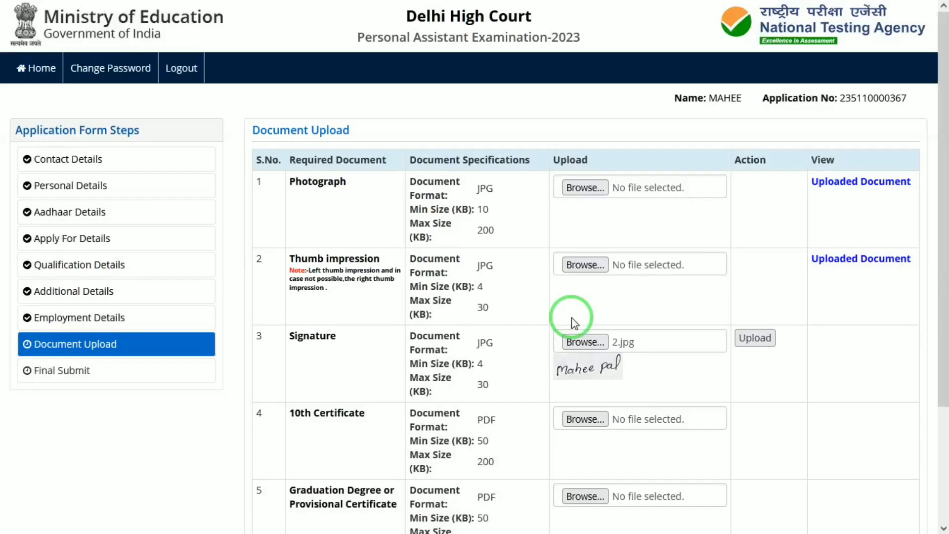
left_click(755, 340)
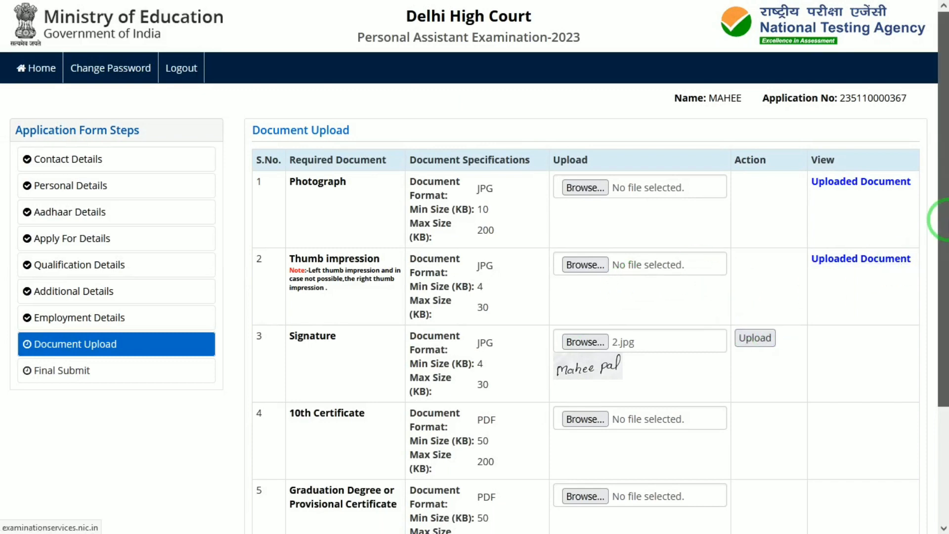
left_click_drag(942, 218, 942, 351)
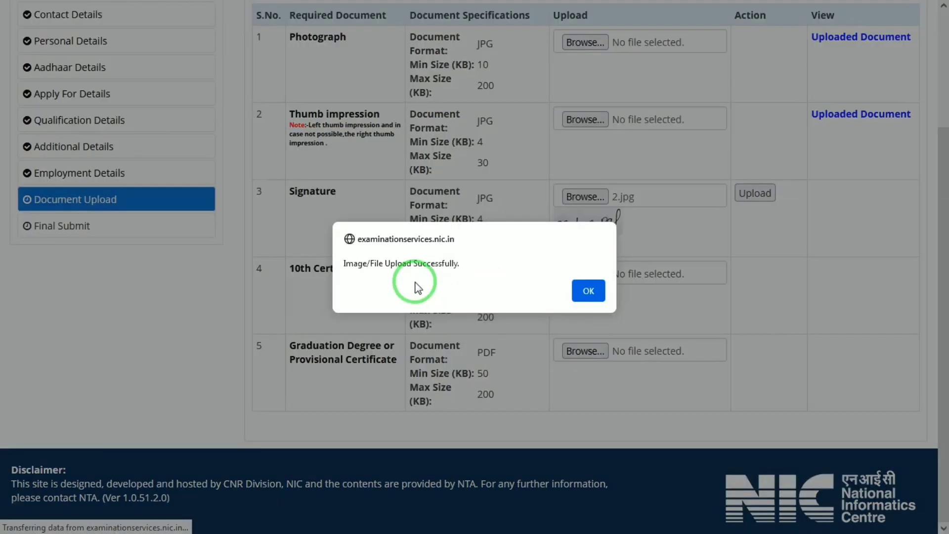
left_click(586, 295)
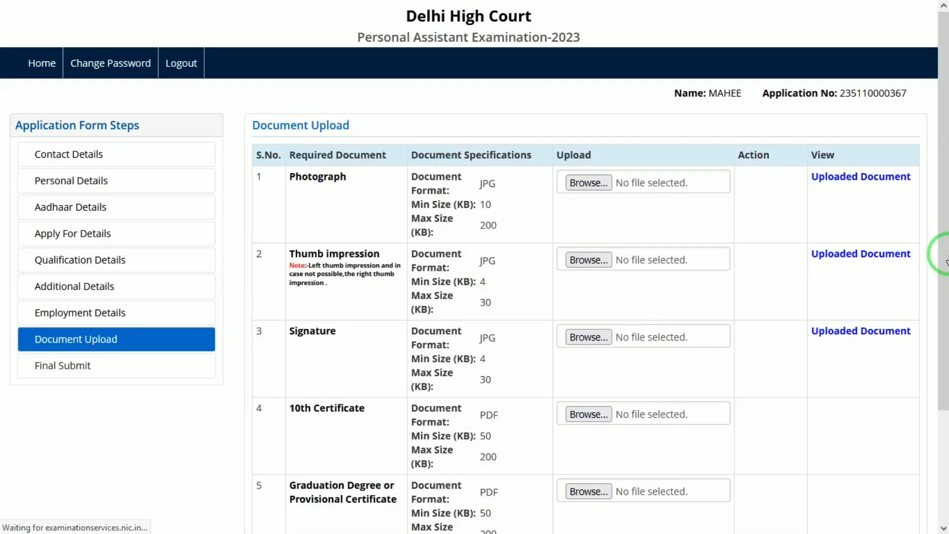
Step: Upload AA1.pdf as the 10th Certificate and acknowledge the upload message
left_click_drag(939, 250, 939, 361)
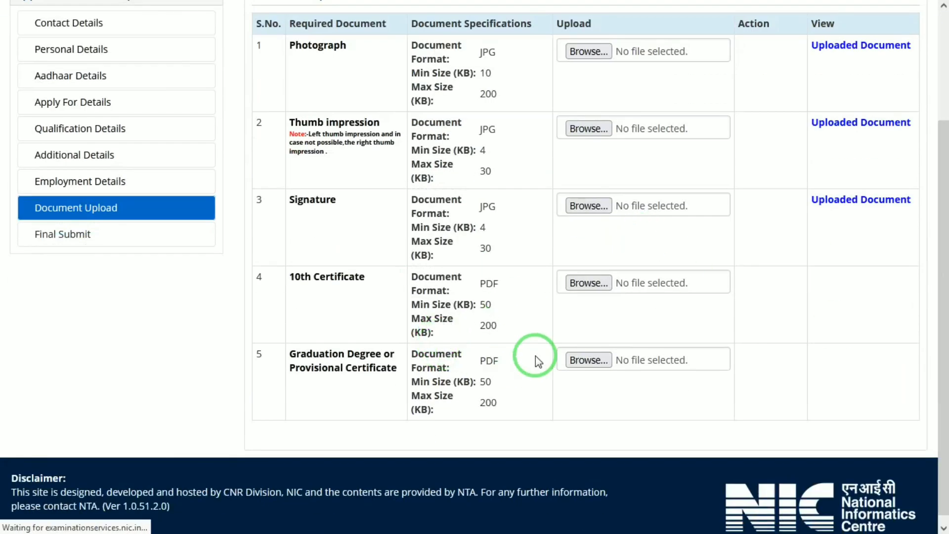
left_click(607, 292)
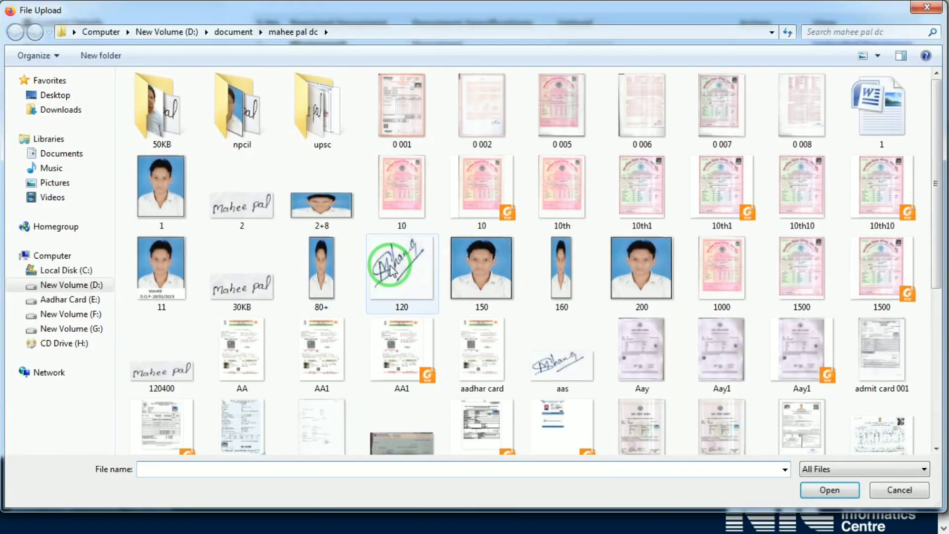
double_click(400, 344)
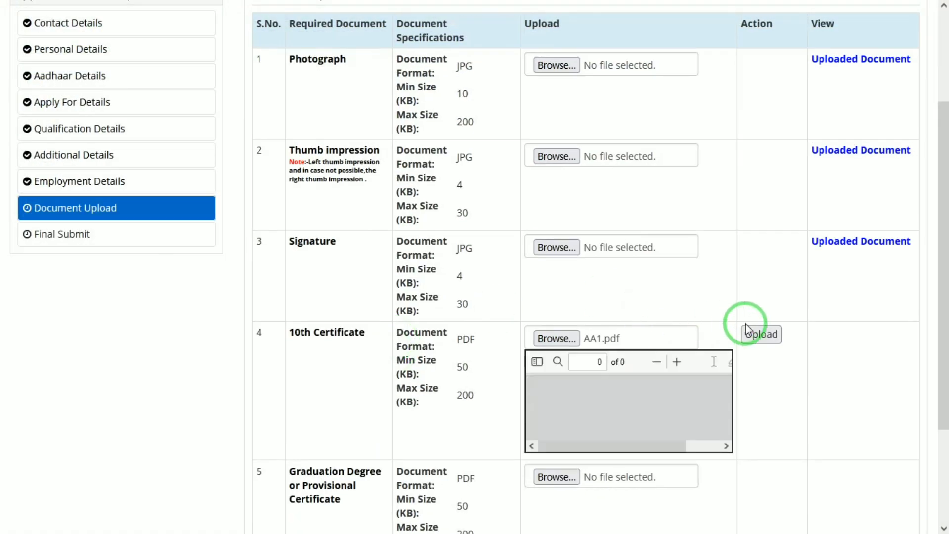
left_click(757, 337)
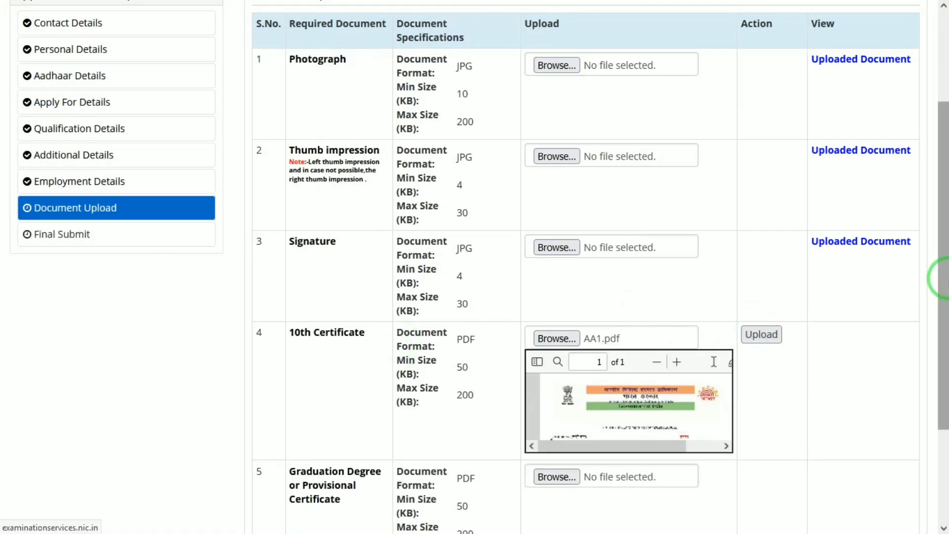
left_click_drag(943, 276, 939, 361)
left_click(411, 228)
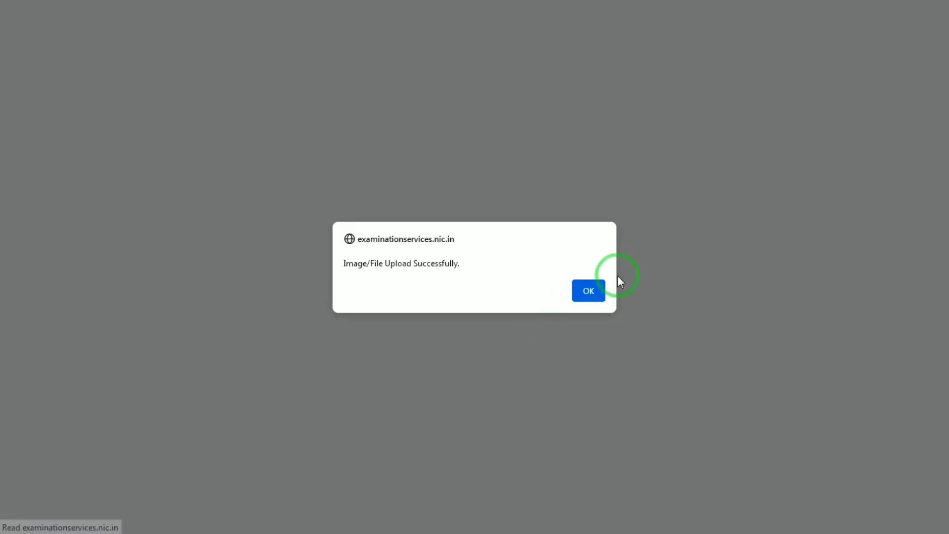
left_click(590, 290)
Step: Upload AA1.pdf as the Graduation Degree or Provisional Certificate and acknowledge the upload message
left_click_drag(939, 290, 938, 410)
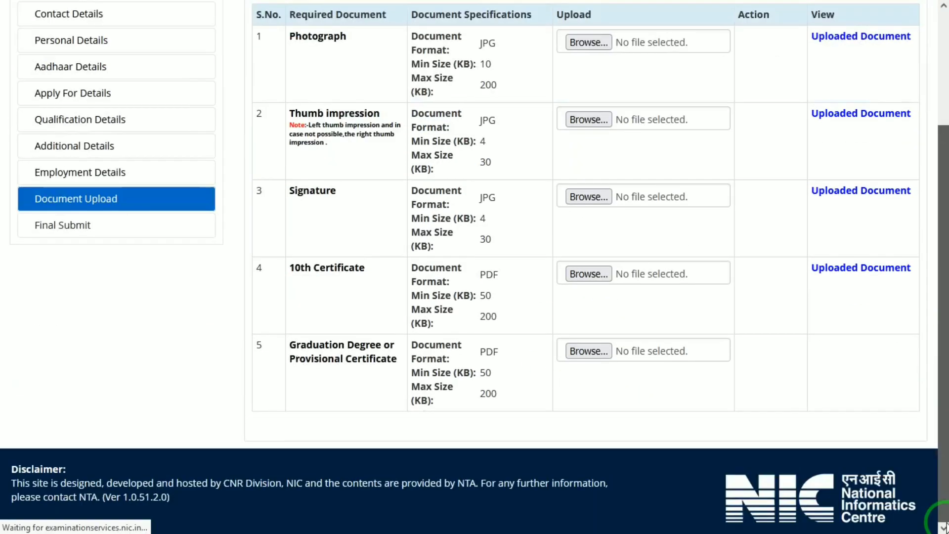
left_click(599, 357)
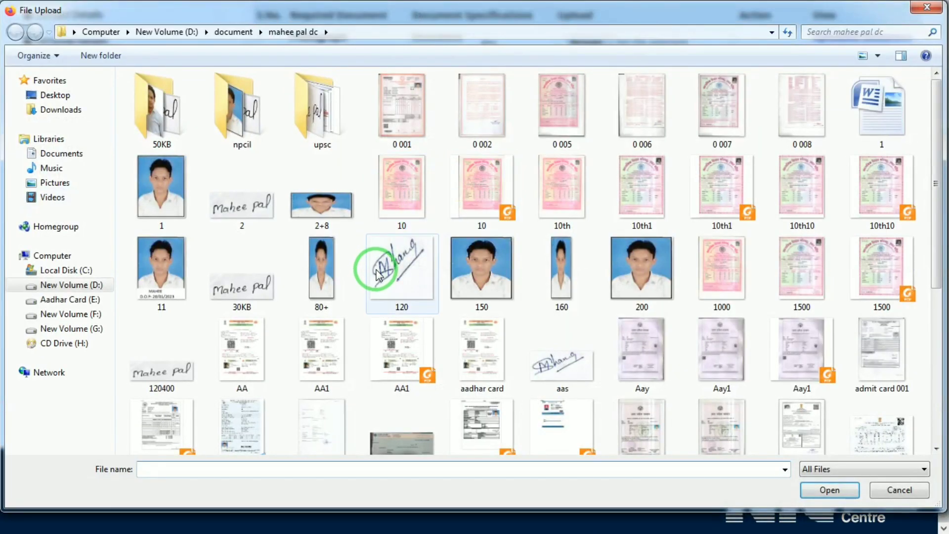
double_click(409, 345)
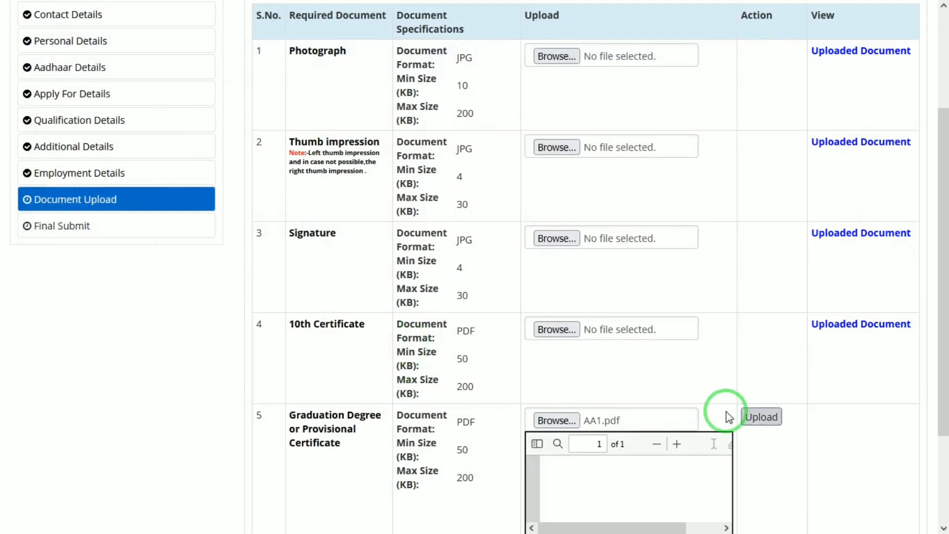
left_click(760, 417)
left_click_drag(942, 341, 941, 527)
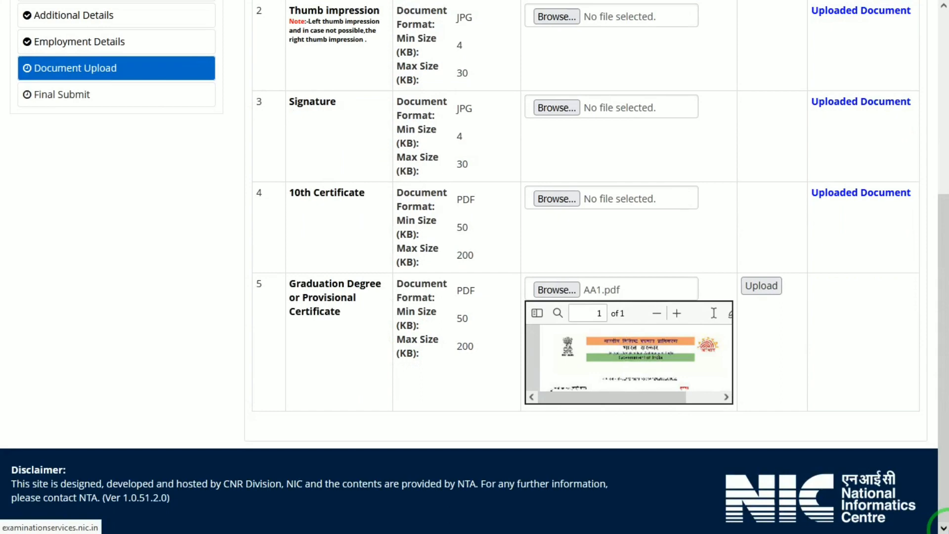
left_click_drag(943, 265, 944, 166)
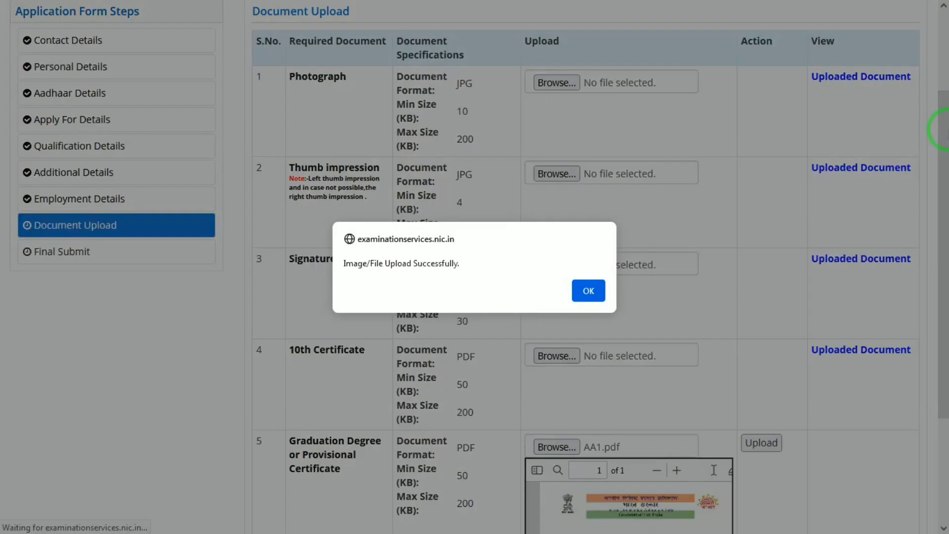
left_click(588, 290)
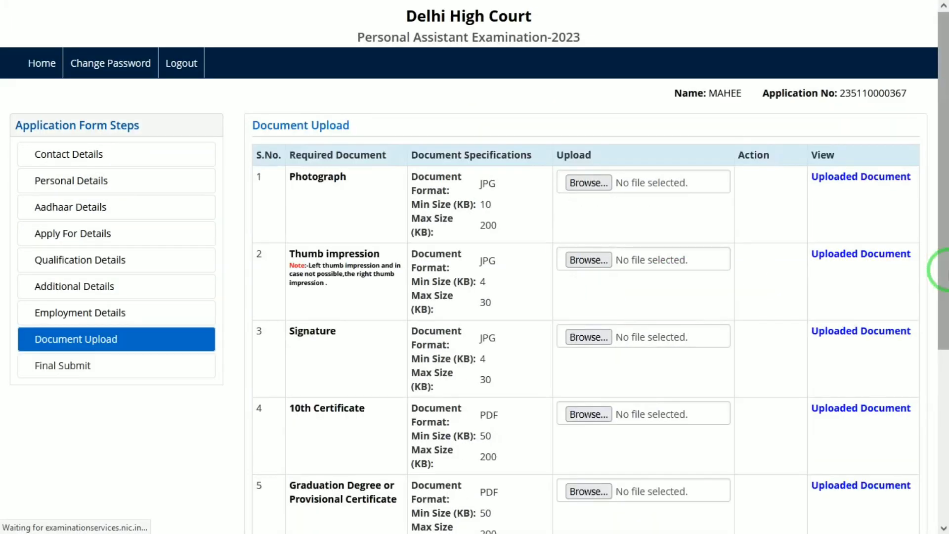
Step: Enter the case-sensitive security pin for the Document Upload section and save it, continuing to the review page
left_click_drag(944, 270, 939, 477)
left_click(599, 347)
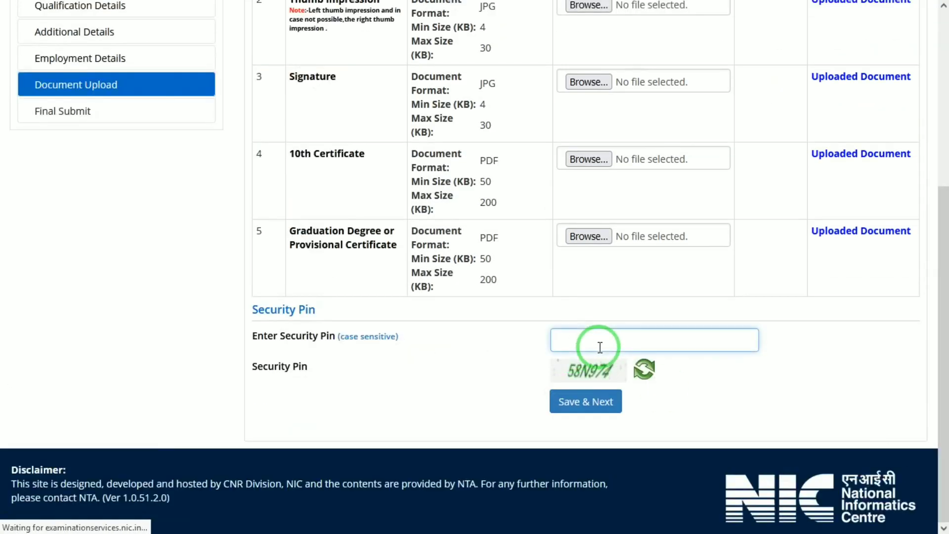
type("58N")
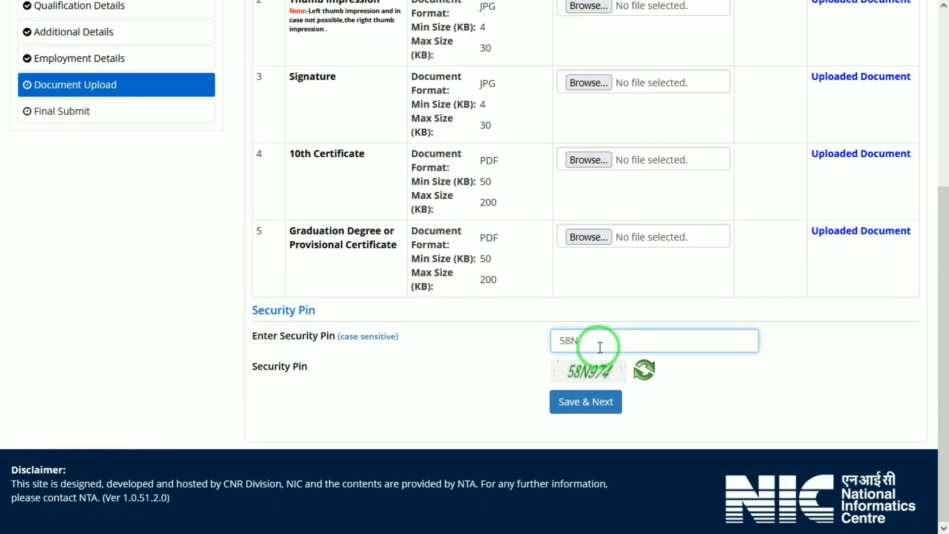
type("974")
left_click(599, 399)
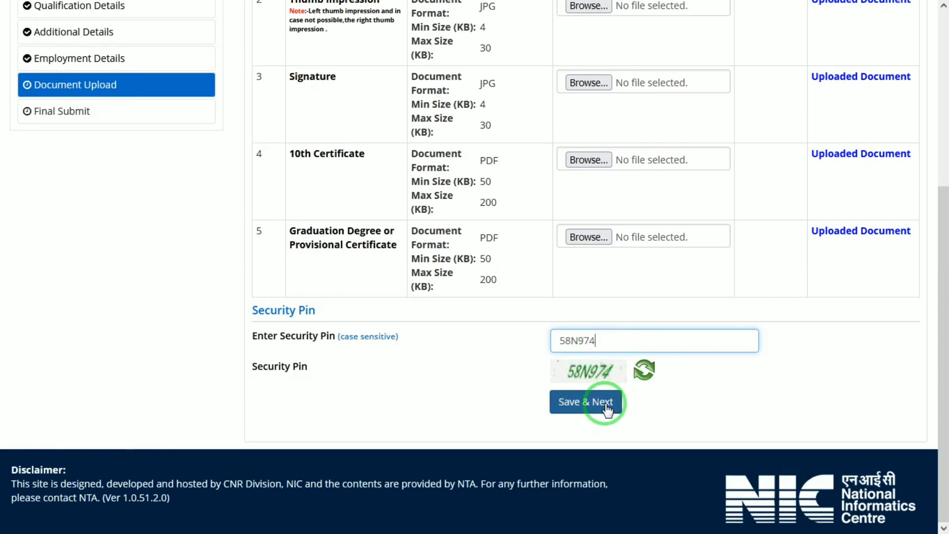
left_click(451, 290)
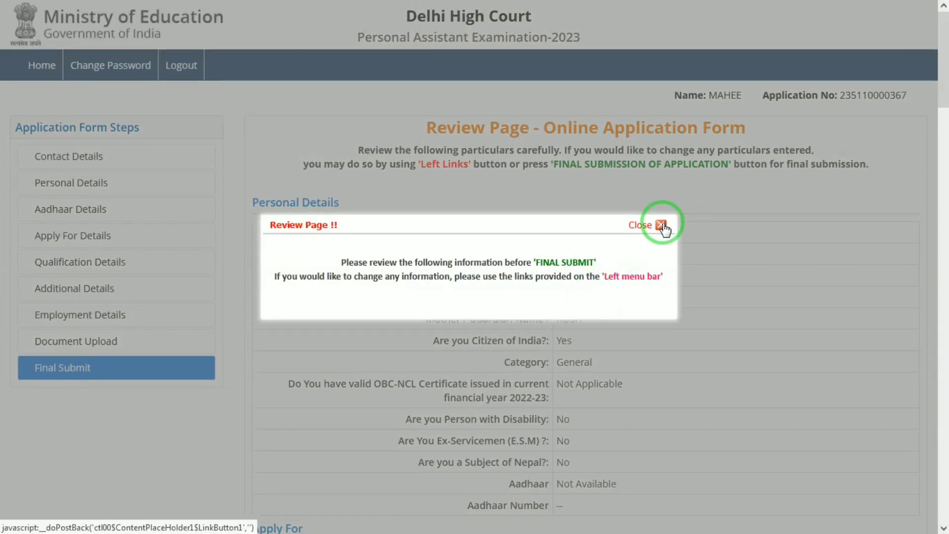
Step: Dismiss the review notice and tick every item in the particulars checklist, from My Name through Employement Details
left_click(663, 227)
left_click_drag(943, 59, 941, 360)
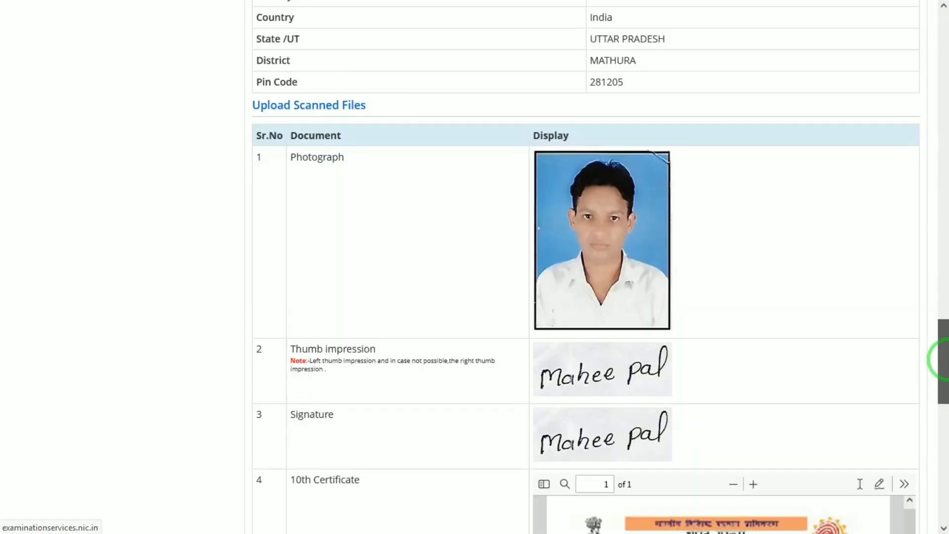
scroll(939, 376, "down", 12)
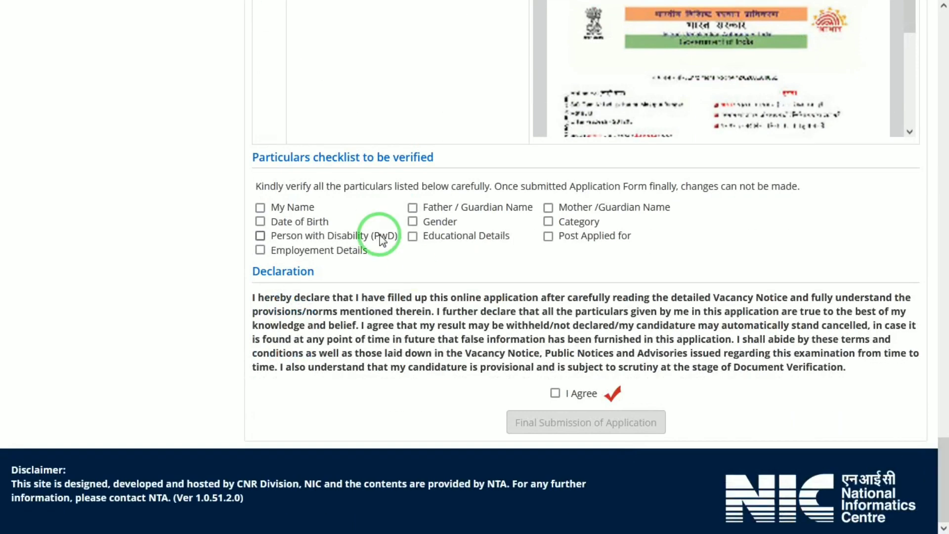
left_click(260, 207)
key("Tab")
key("space")
key("Tab")
key("space")
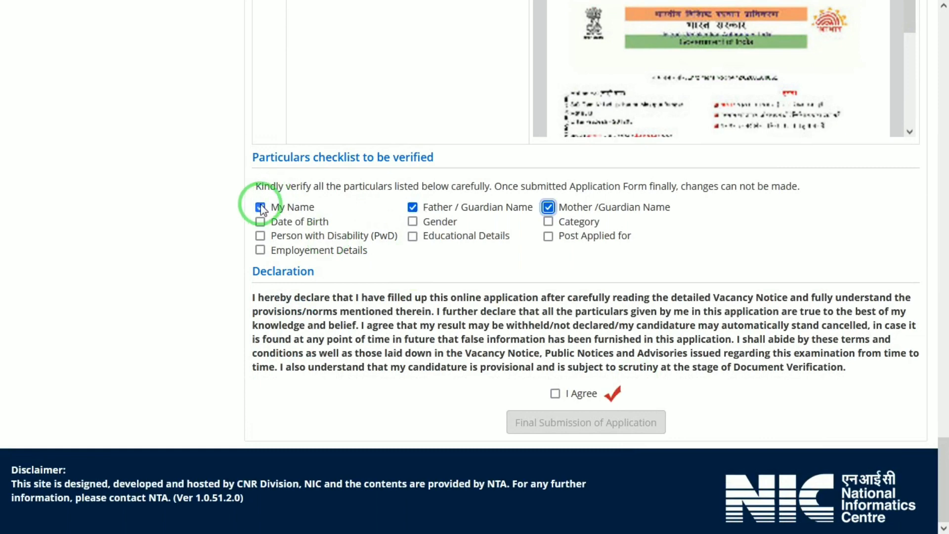
key("Tab")
key("space")
key("Tab")
key("space")
key("Tab")
key("space")
key("Tab")
key("space")
key("Tab")
key("space")
Step: Agree to the declaration and make the final submission of the application, confirming it with Yes
key("Tab")
key("space")
key("Tab")
key("space")
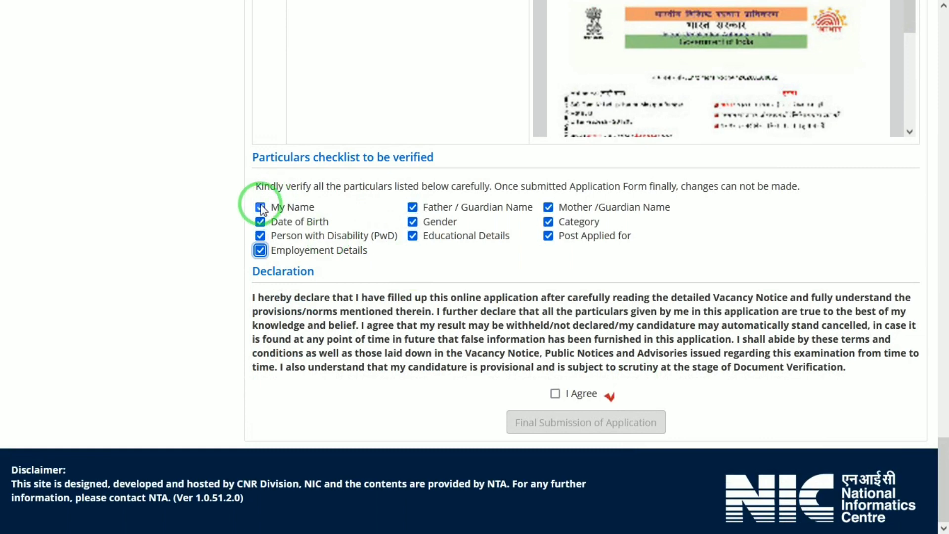
key("Tab")
key("space")
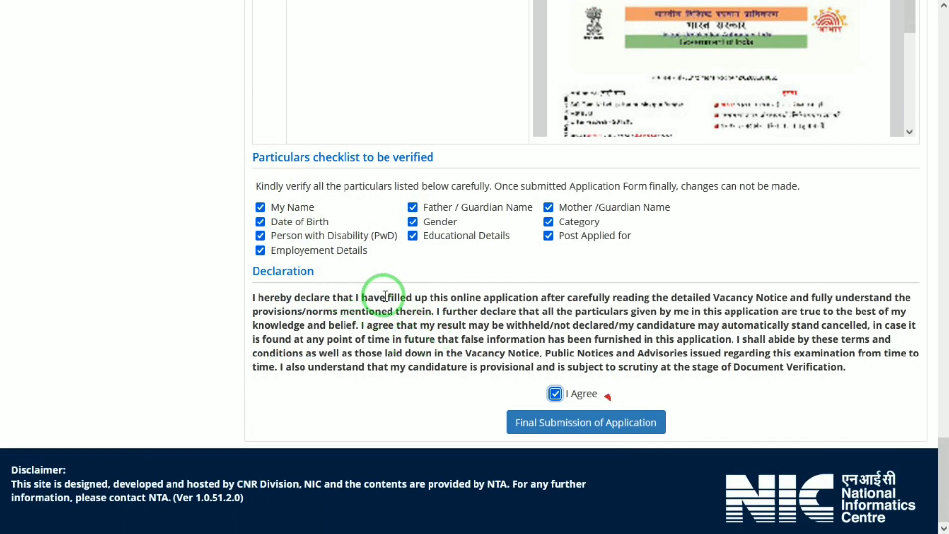
left_click(522, 420)
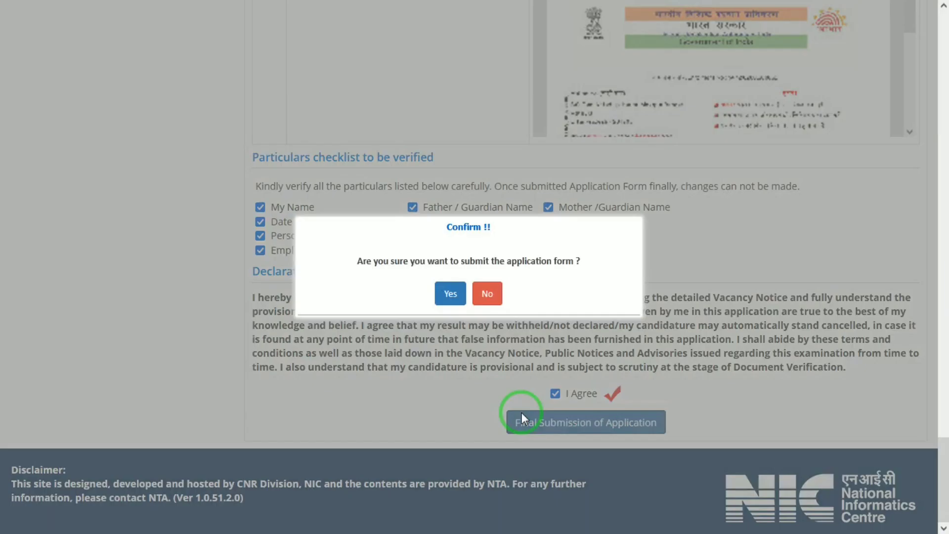
left_click(450, 293)
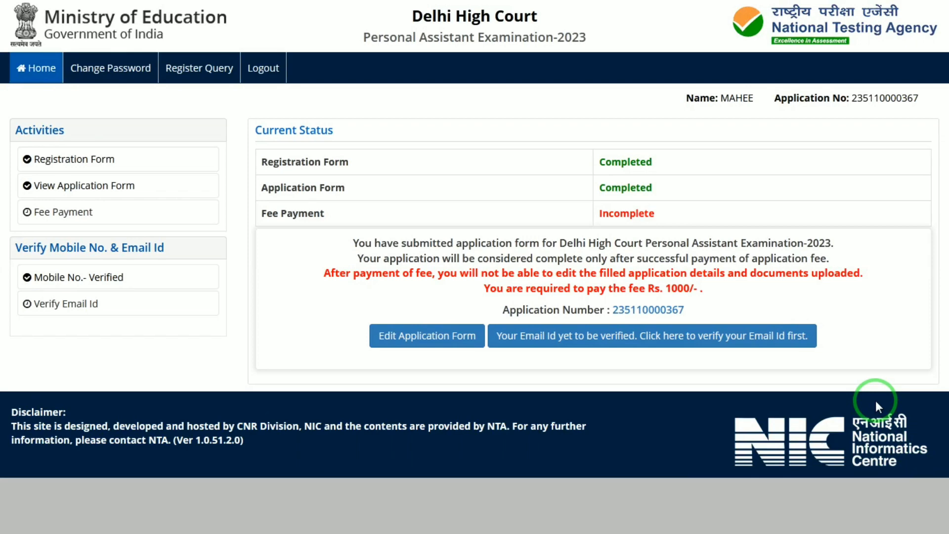
Step: Open the email ID verification, submit the security pin to request a one-time password and acknowledge the message
left_click(559, 334)
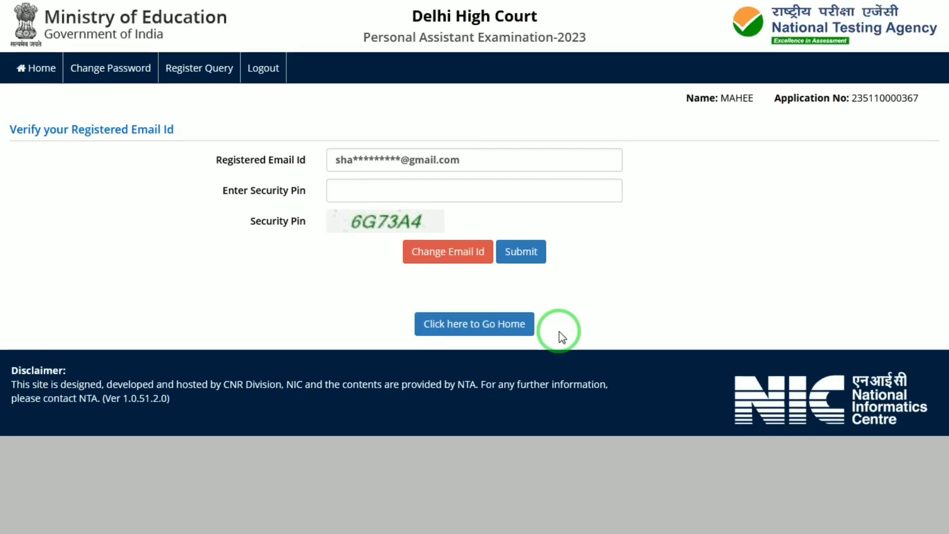
left_click(394, 193)
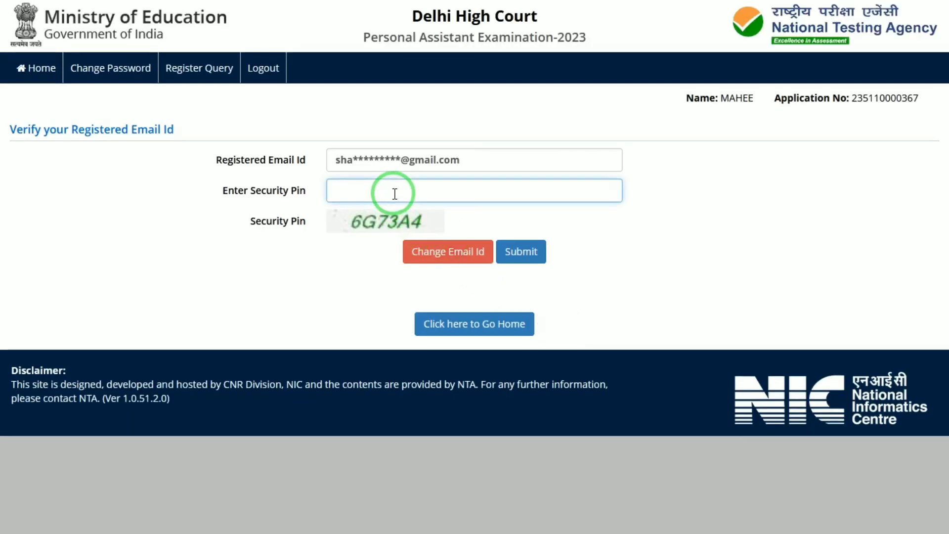
type("6G73A4")
left_click(535, 255)
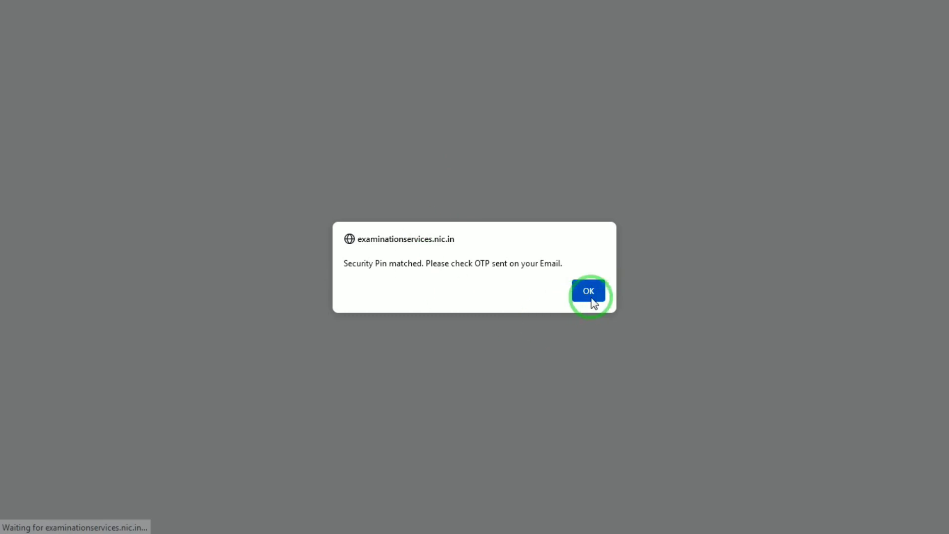
left_click(588, 290)
Step: Enter the emailed one-time password, verify the registered email ID and return to the home page
left_click(451, 199)
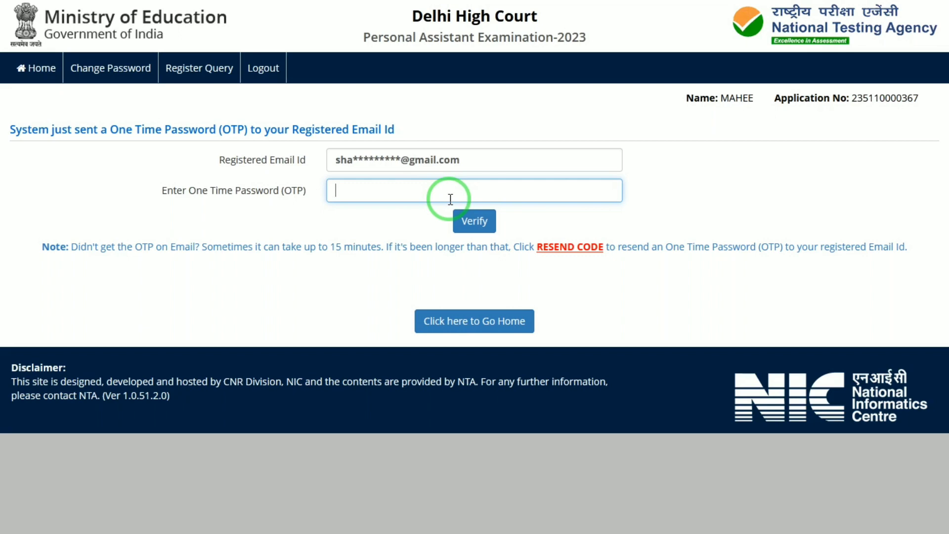
type("••••••")
left_click(462, 221)
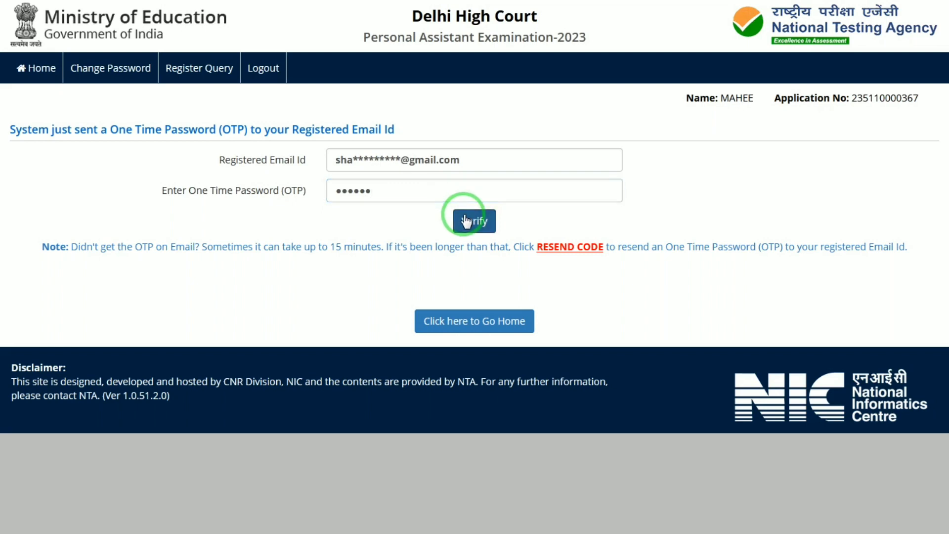
left_click(390, 165)
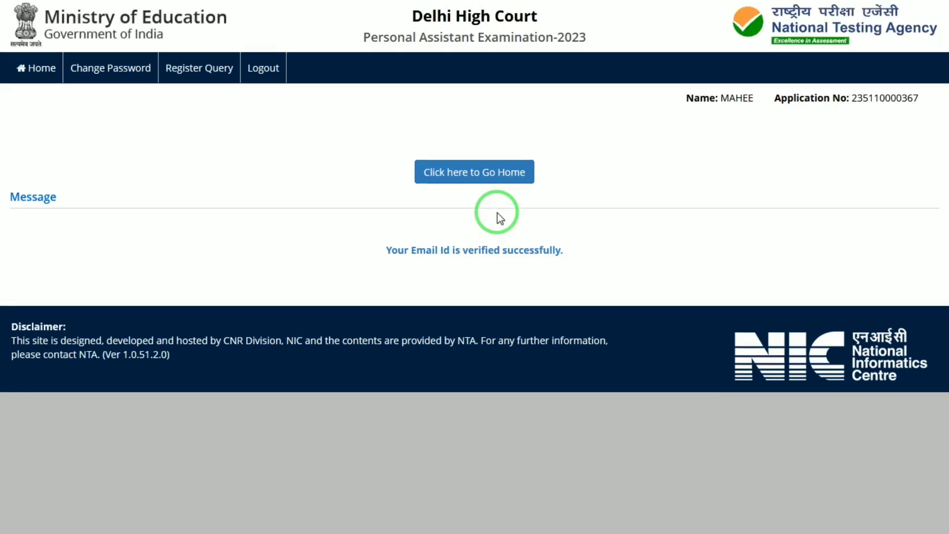
left_click(484, 177)
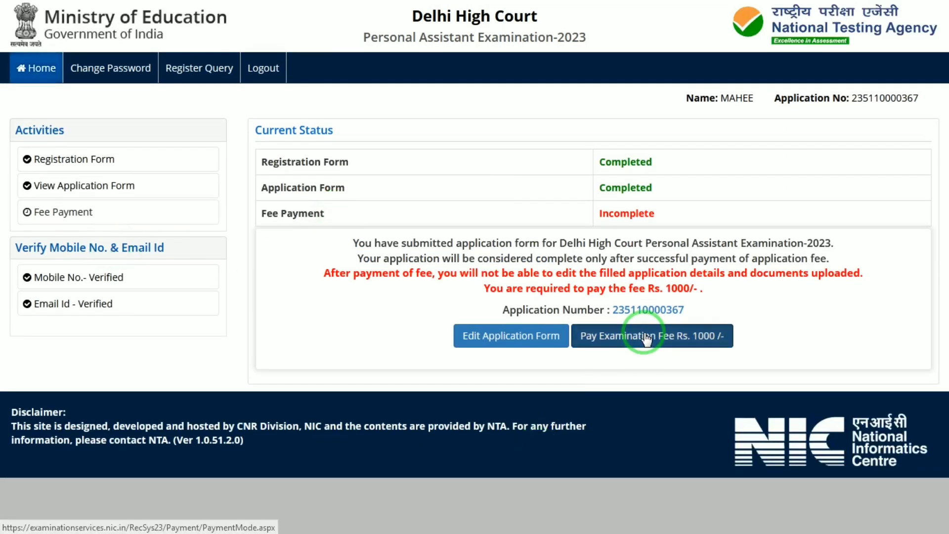
Step: Start the Rs. 1000 examination fee payment as Online Payment and proceed with SBI MOPS as the payment provider
left_click(642, 338)
left_click(433, 221)
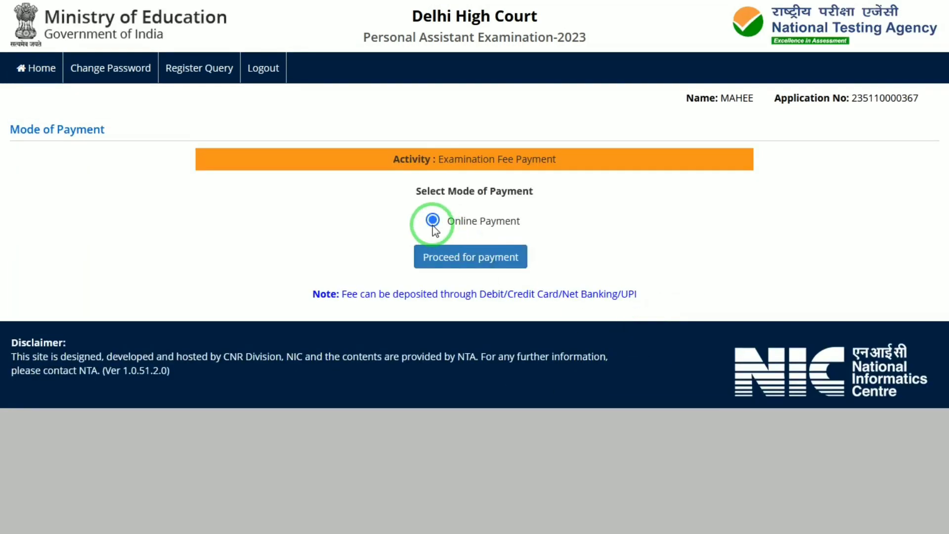
left_click(447, 258)
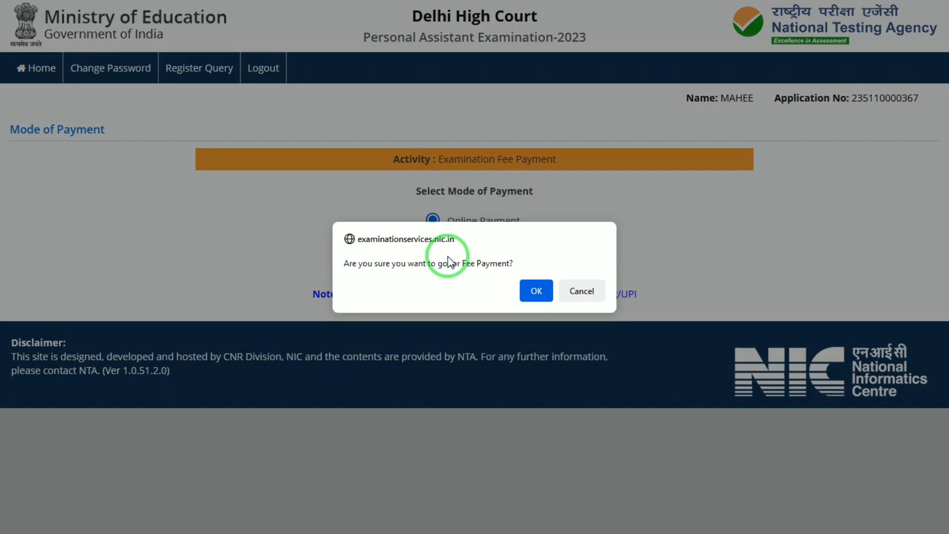
left_click(535, 289)
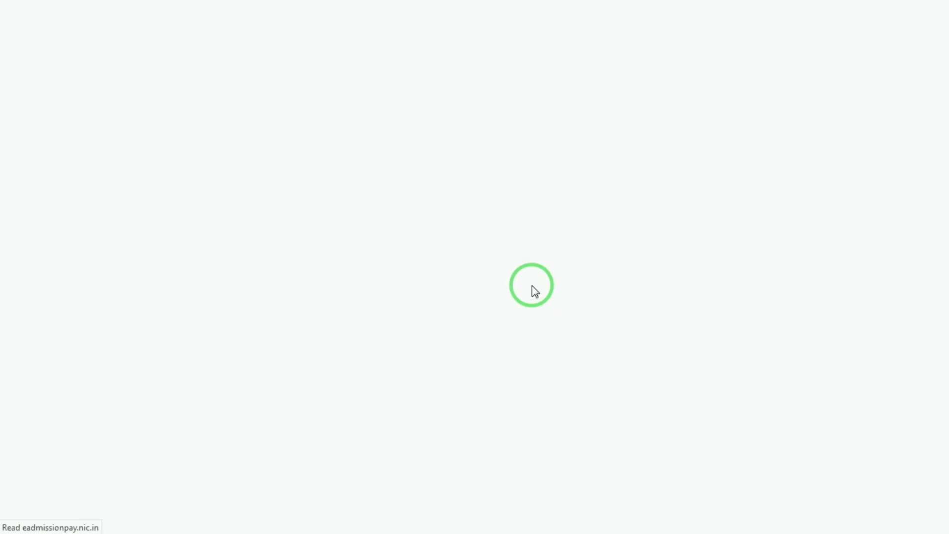
left_click(401, 345)
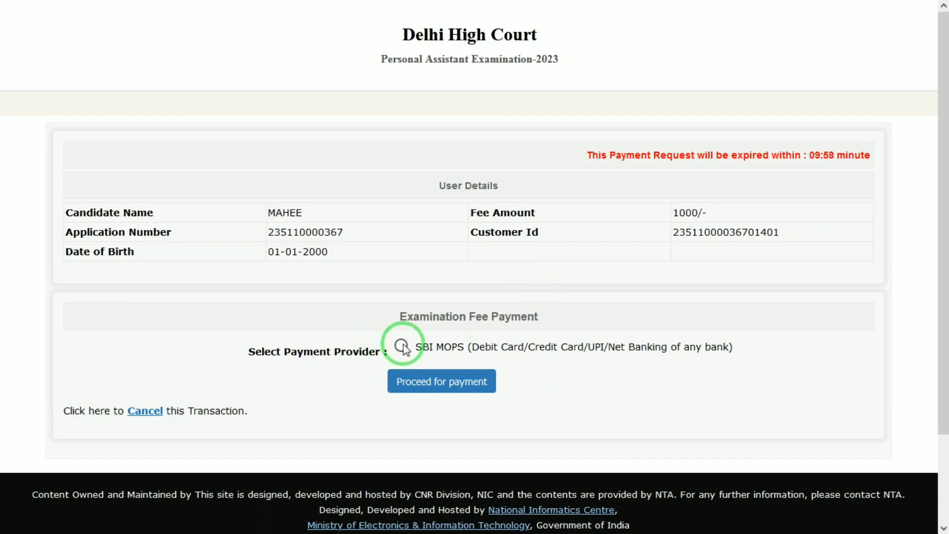
left_click(446, 393)
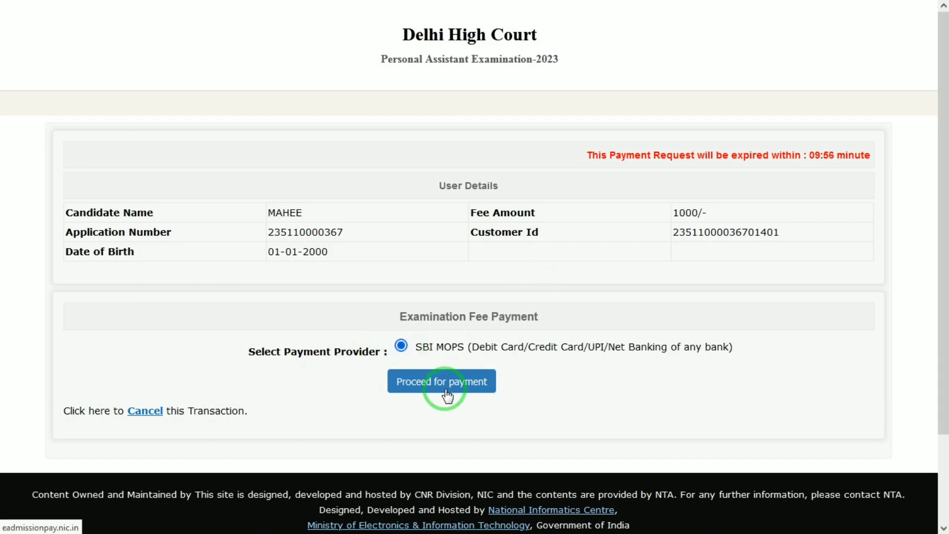